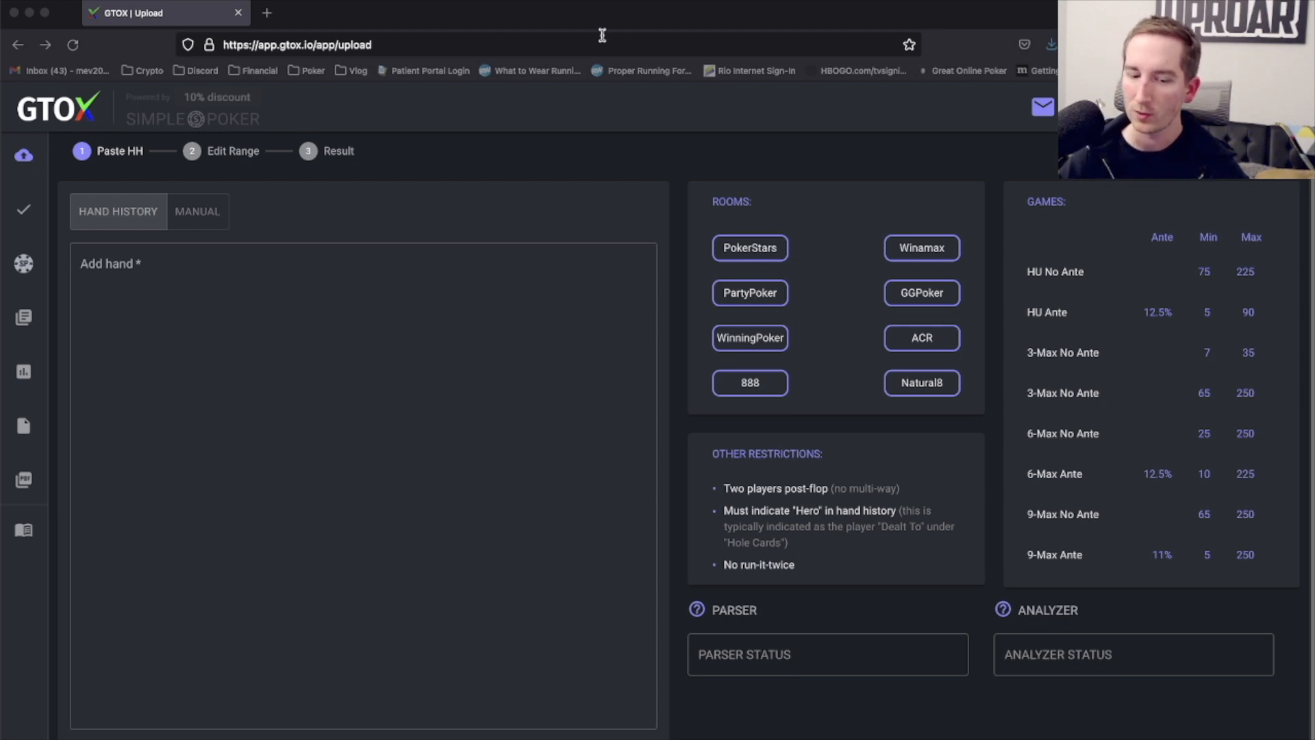
# Switch to manual hand entry and configure the game for 9 players with a 46 bb stack.
pyautogui.click(428, 211)
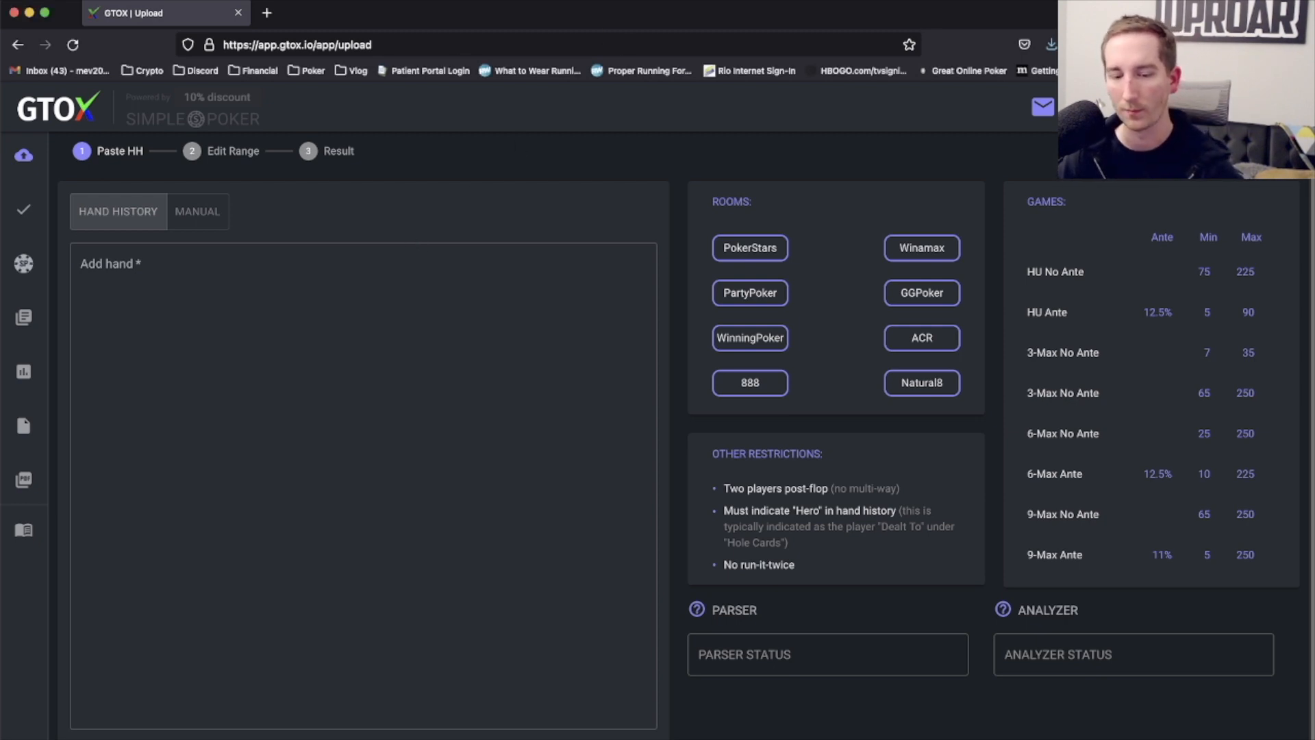
pyautogui.click(204, 212)
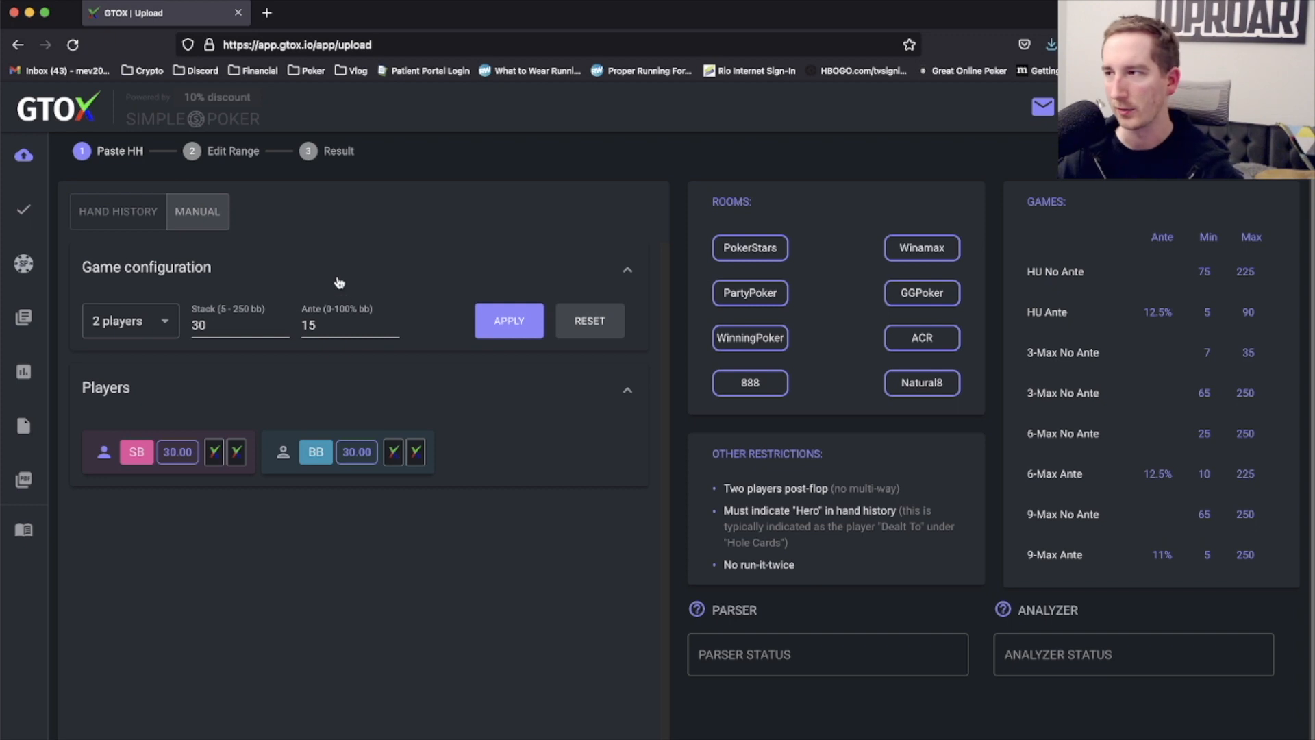
pyautogui.click(147, 323)
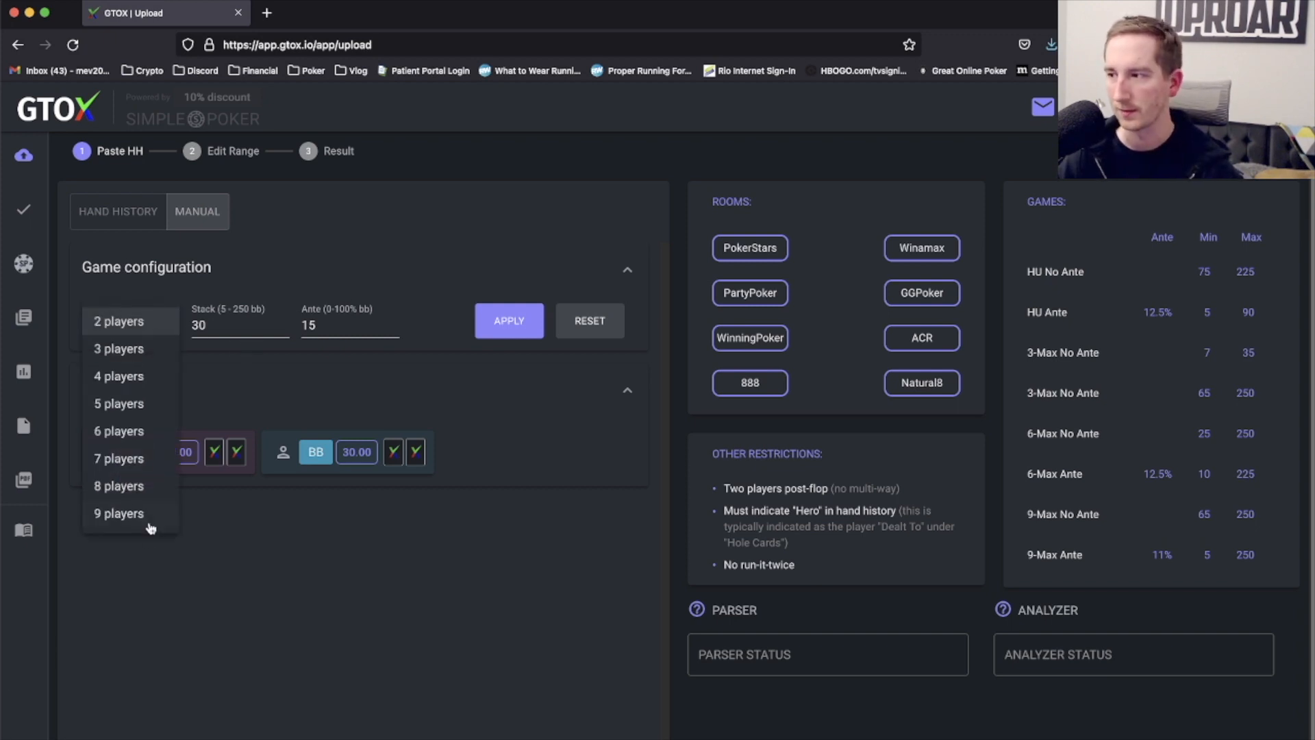
pyautogui.click(150, 526)
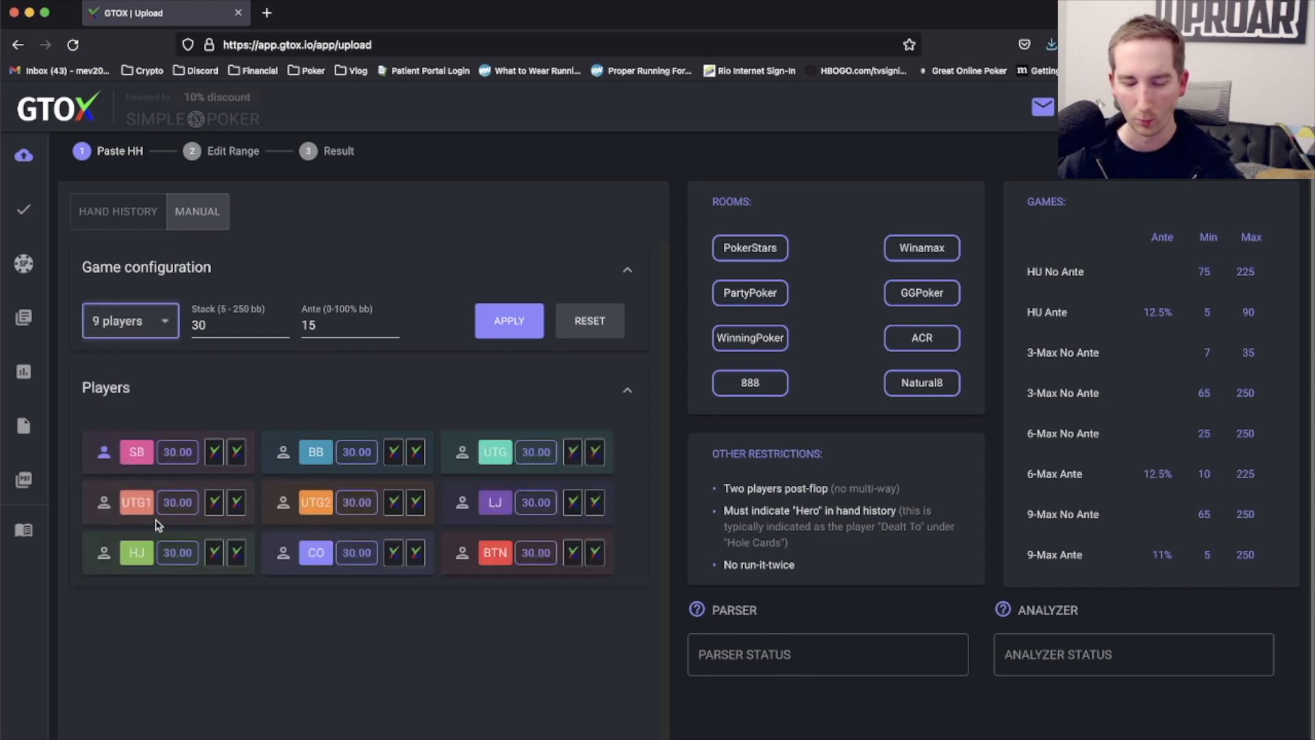
pyautogui.doubleClick(228, 323)
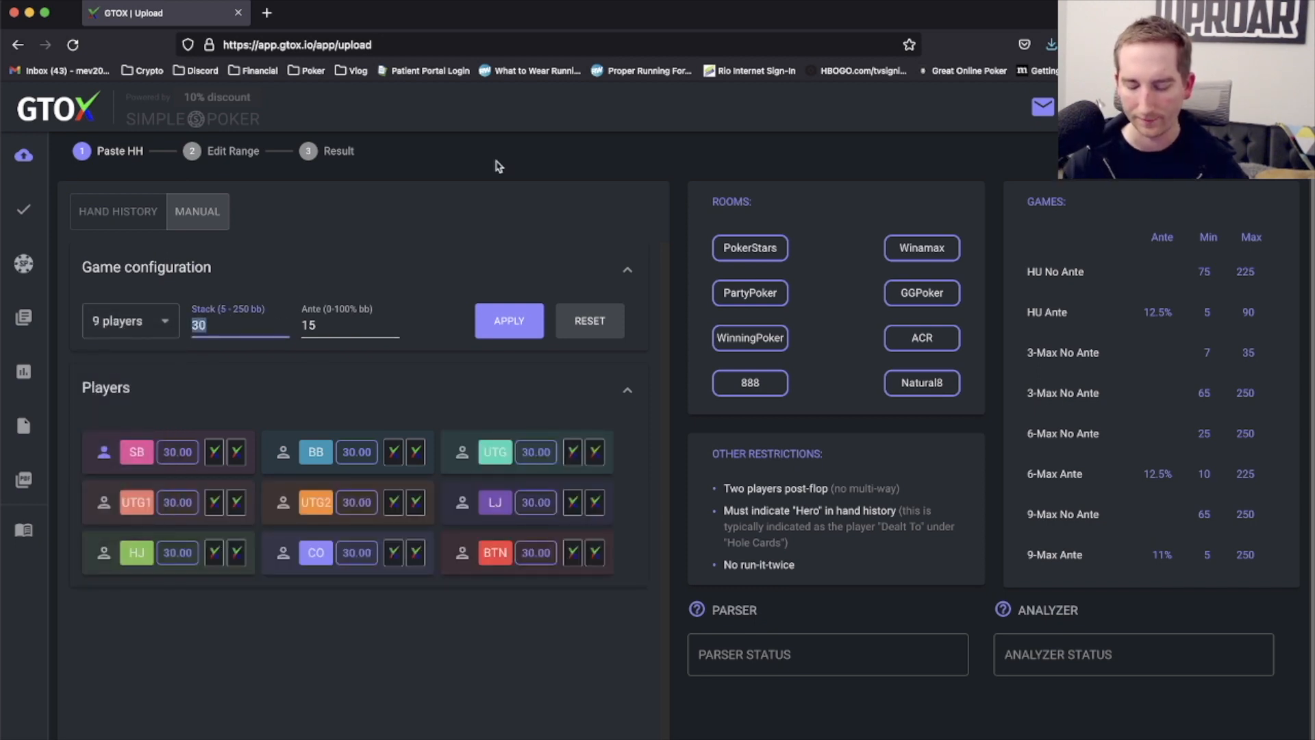
pyautogui.write('46')
pyautogui.press('Tab')
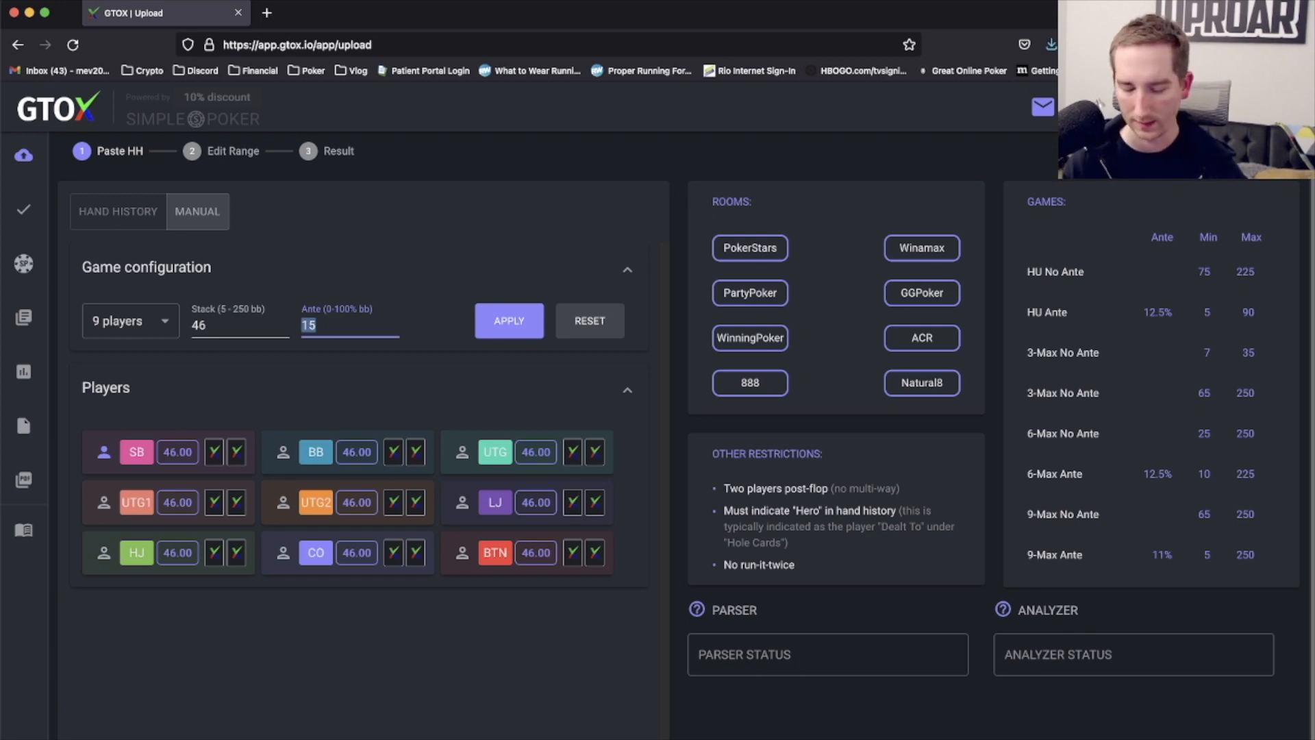
# Set the ante in the game configuration to 11.11% of the big blind.
pyautogui.write('1')
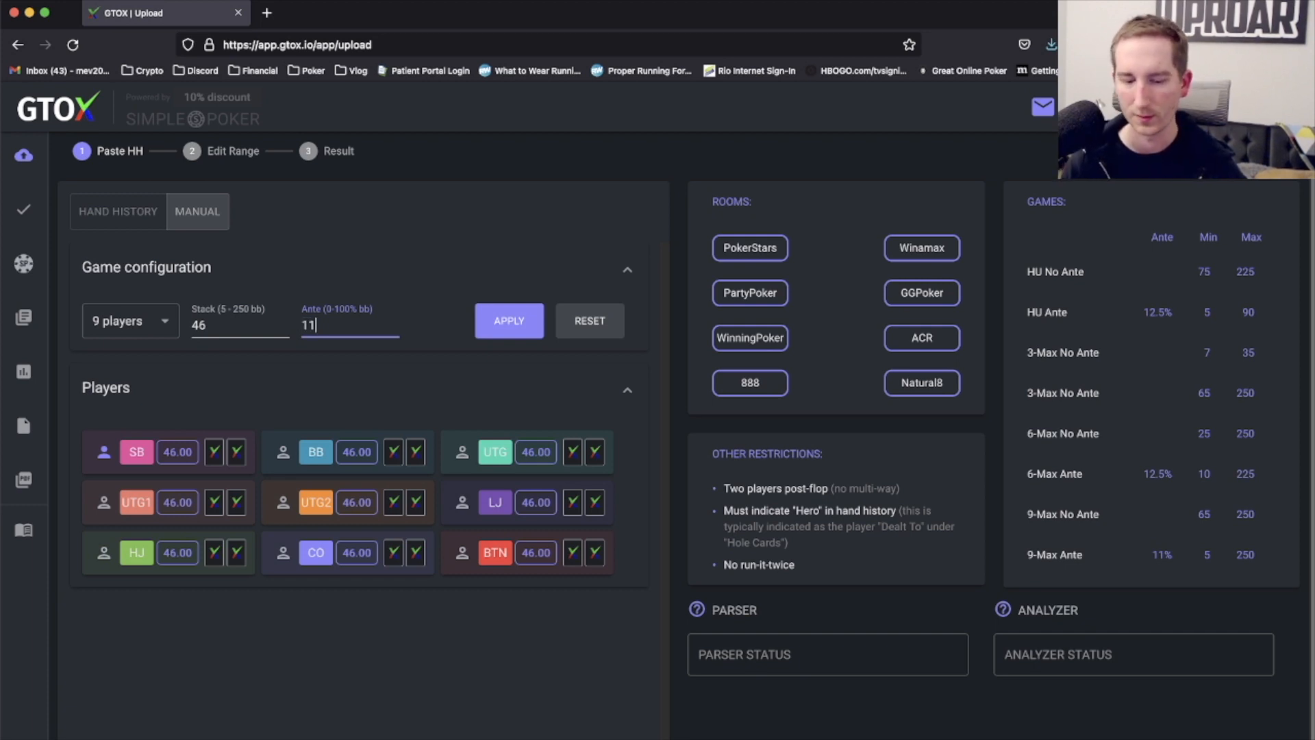
pyautogui.click(425, 226)
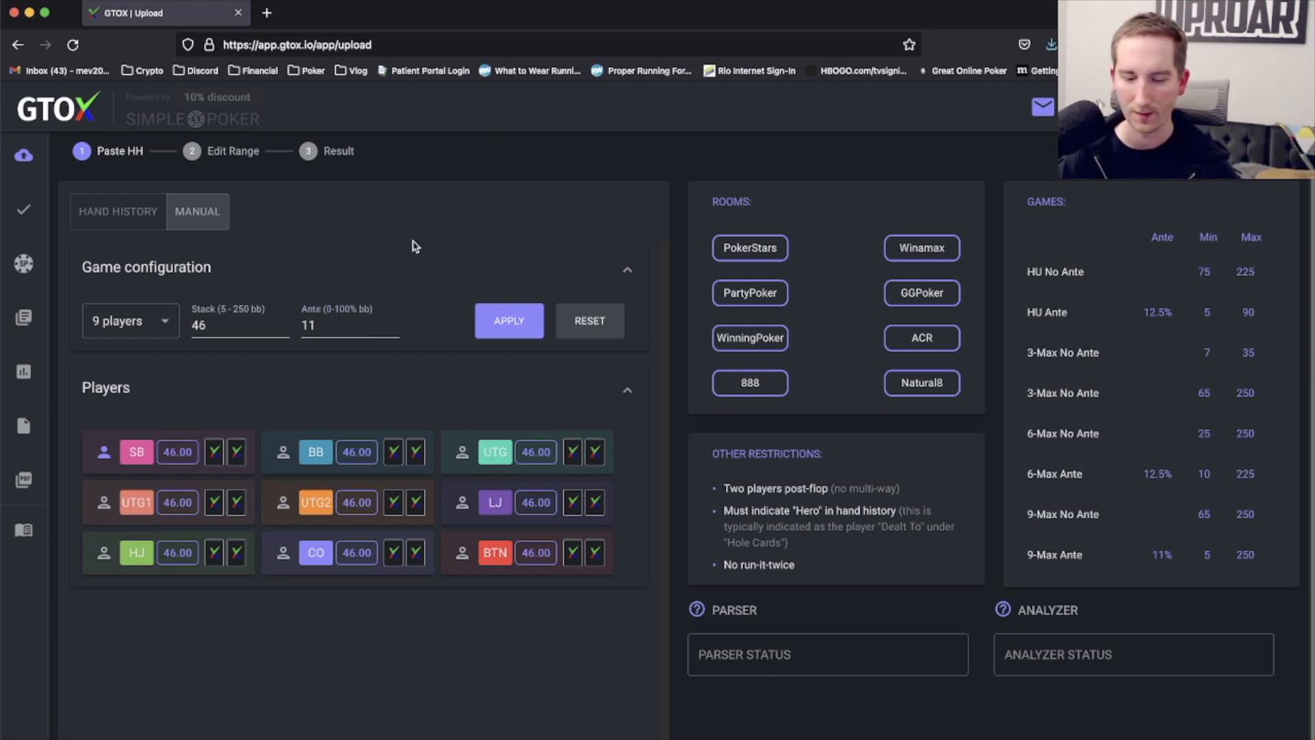
pyautogui.click(337, 324)
pyautogui.write('.11')
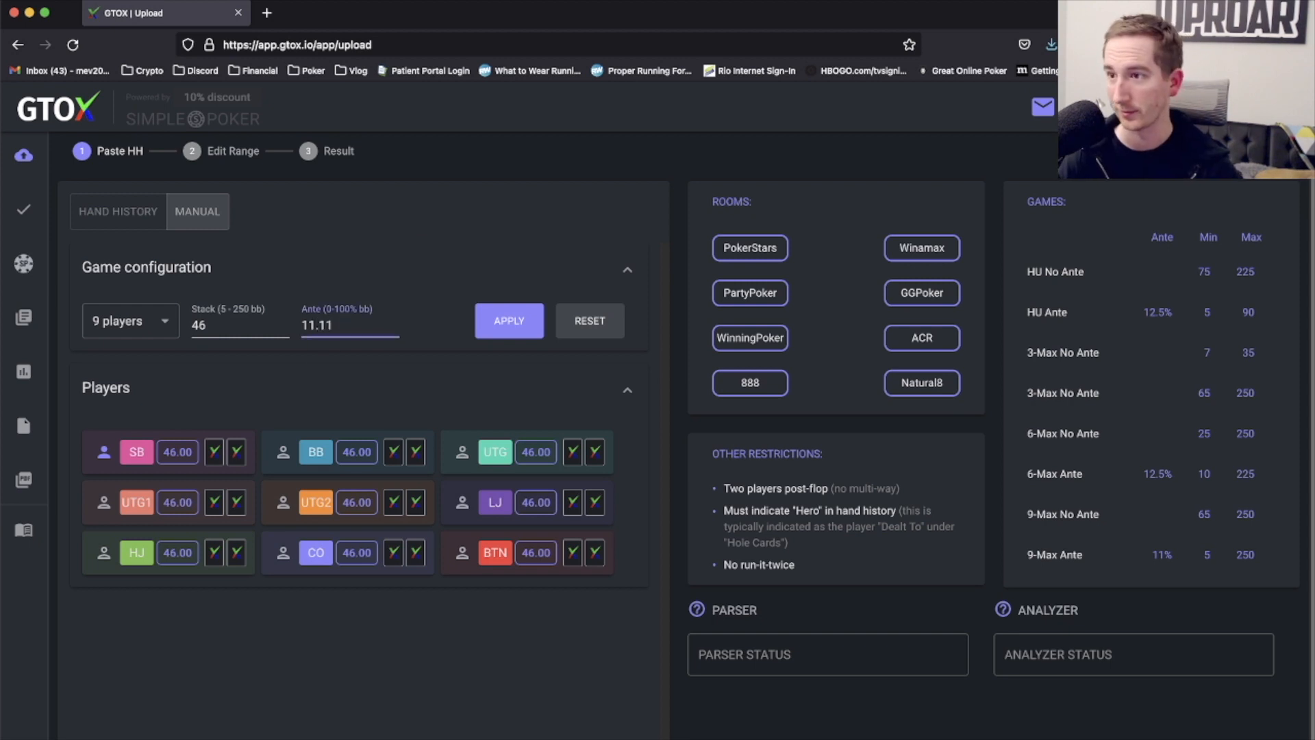
pyautogui.click(440, 226)
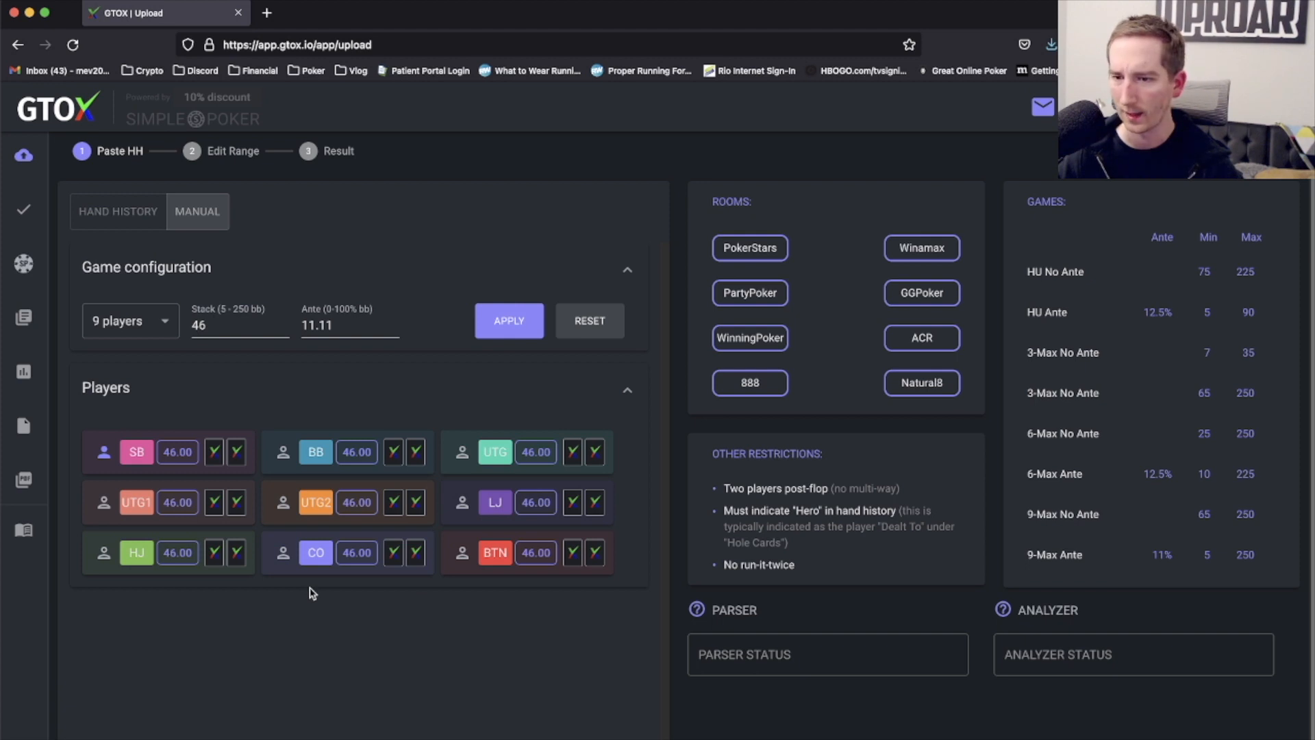
# Make the BB player the hero holding the ace of hearts and 3 of diamonds, and apply the game configuration.
pyautogui.click(283, 552)
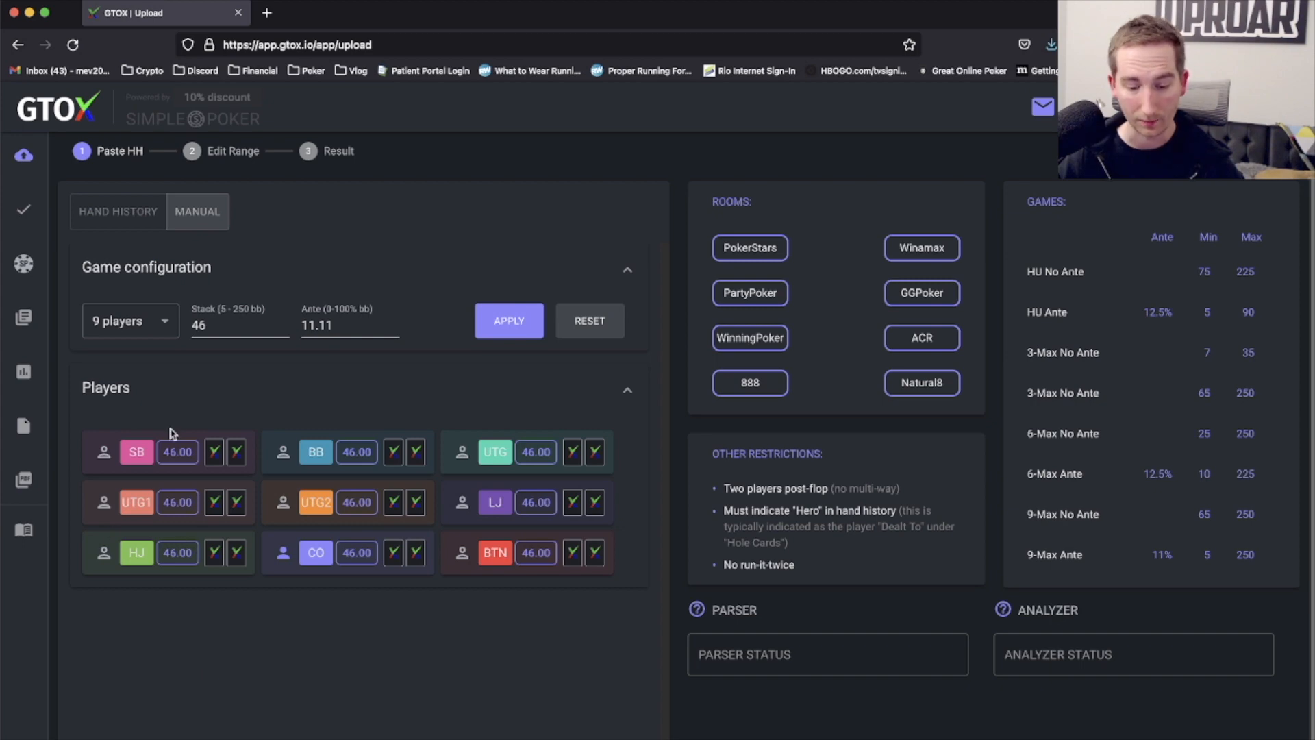
pyautogui.click(283, 452)
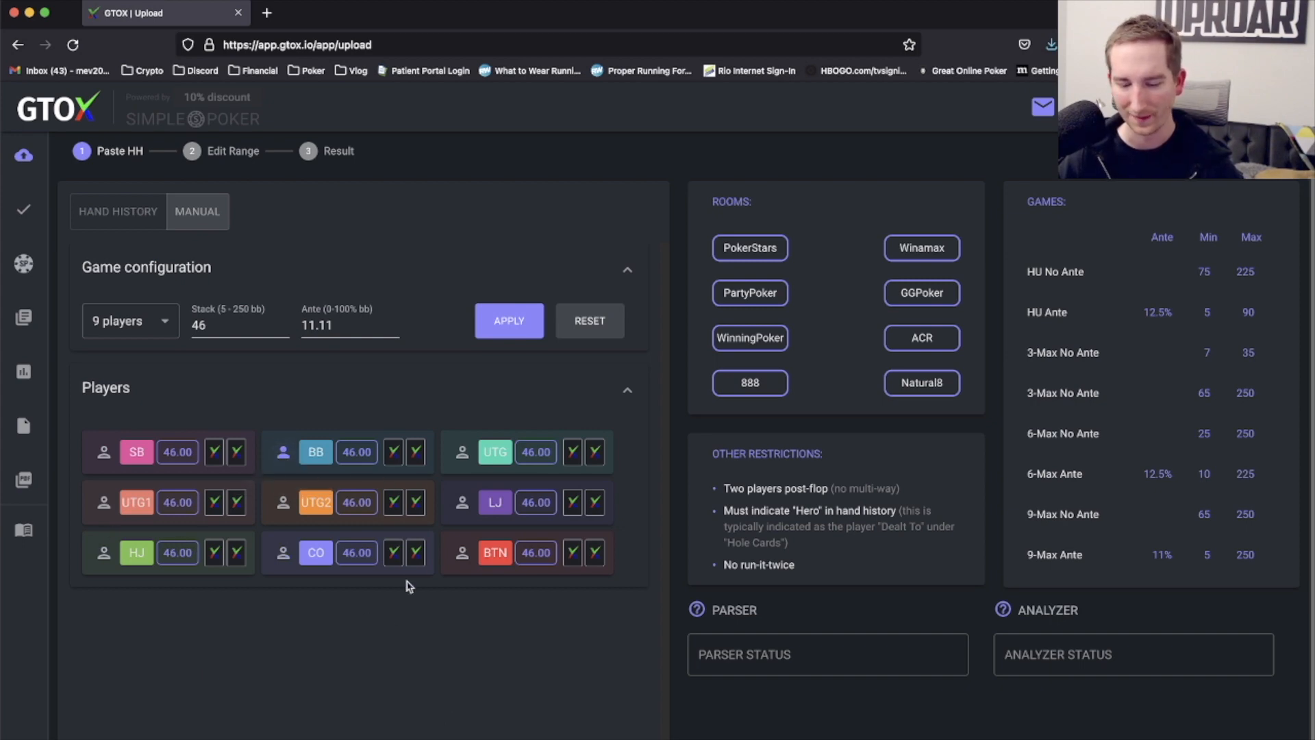
pyautogui.click(415, 452)
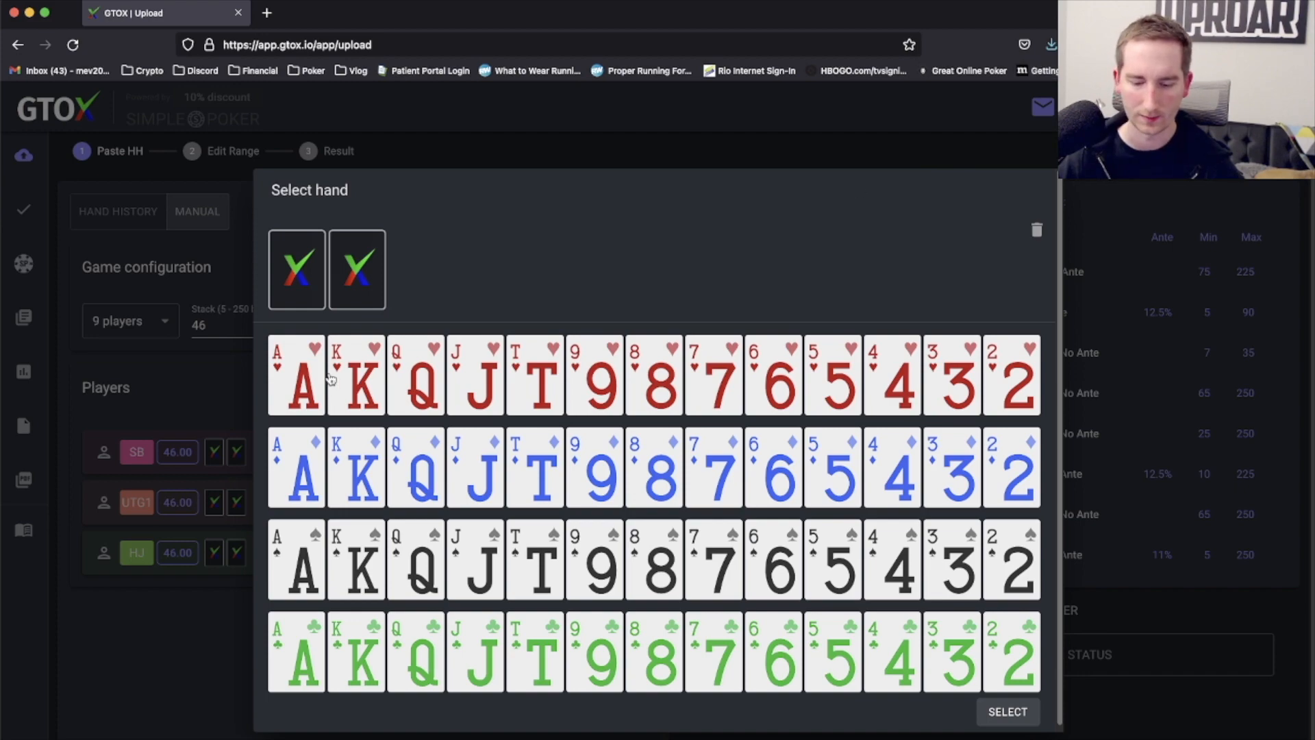
pyautogui.click(307, 381)
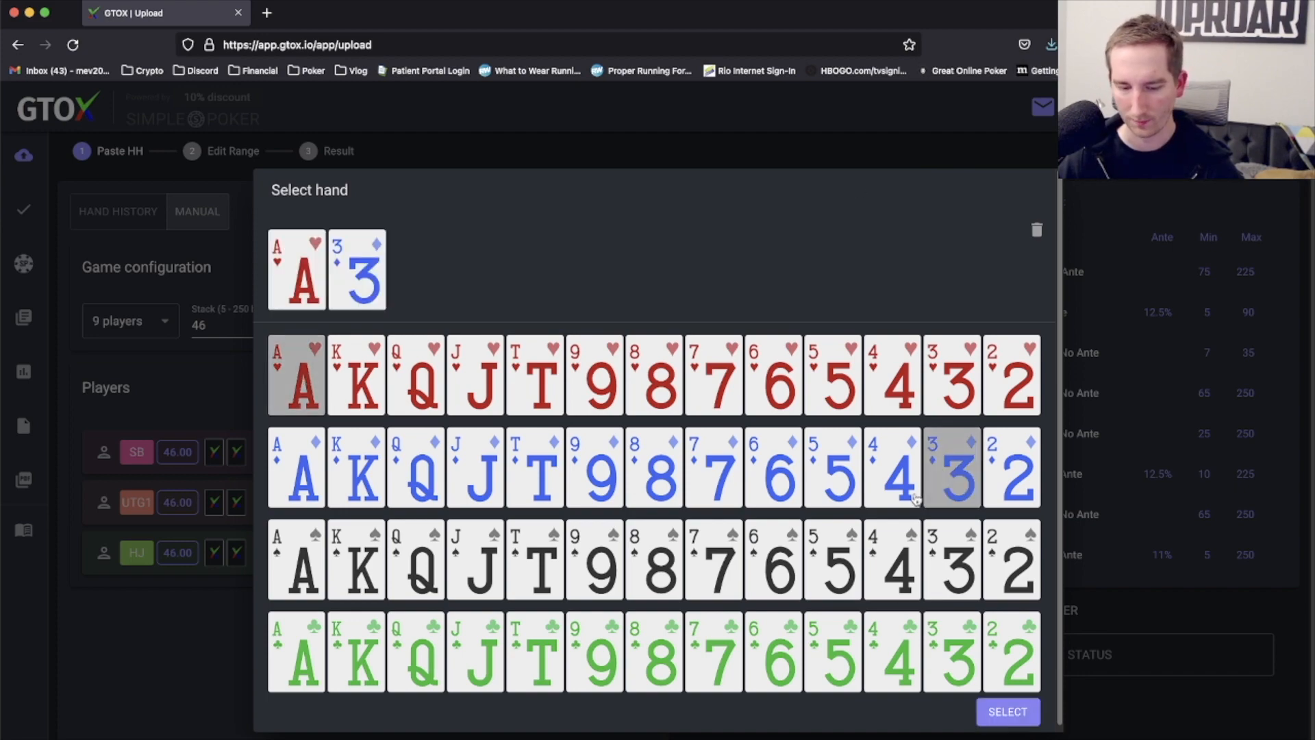
pyautogui.click(947, 478)
pyautogui.click(1008, 710)
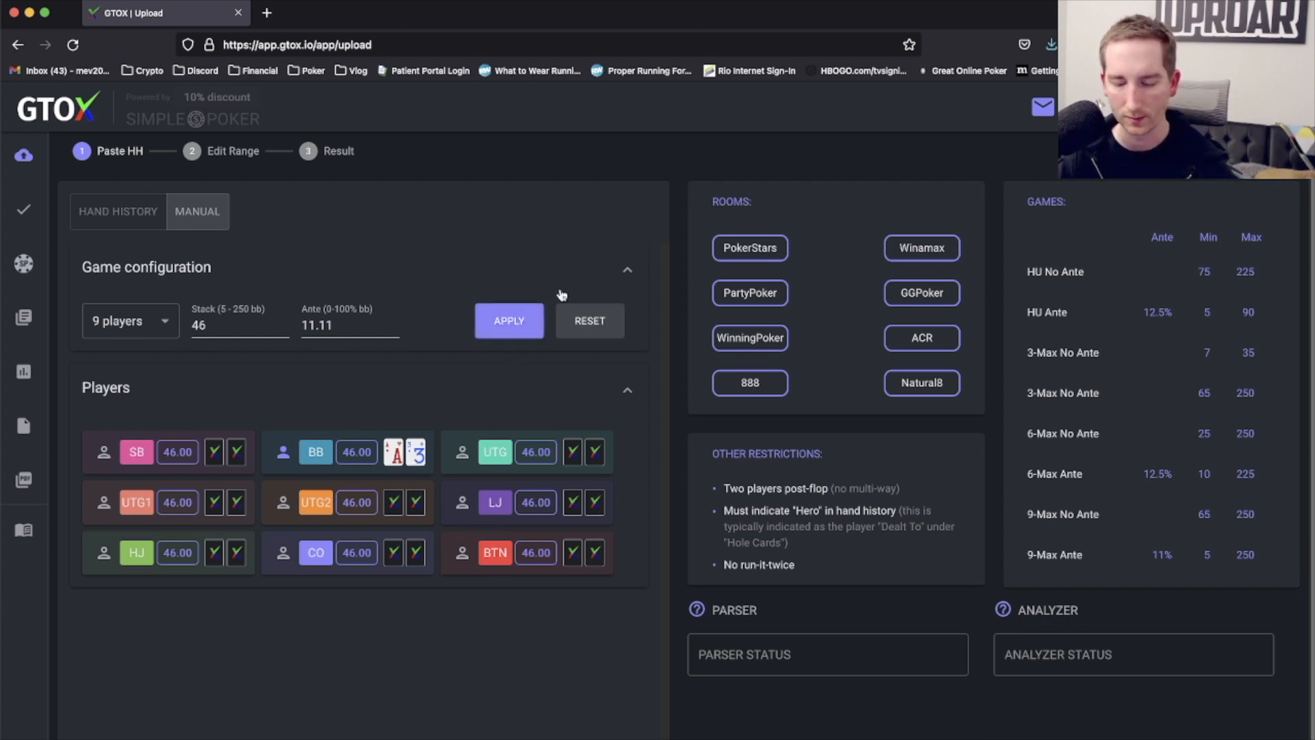
pyautogui.click(530, 323)
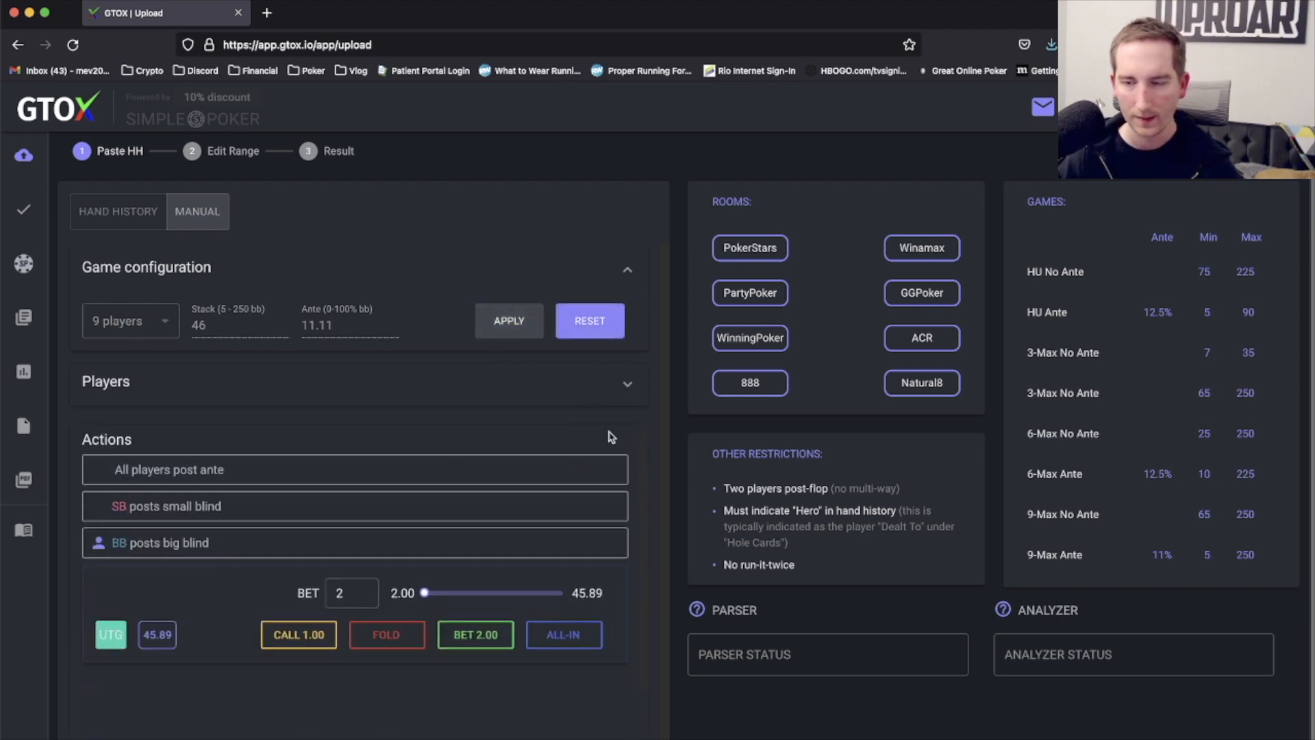
pyautogui.press('super+Tab')
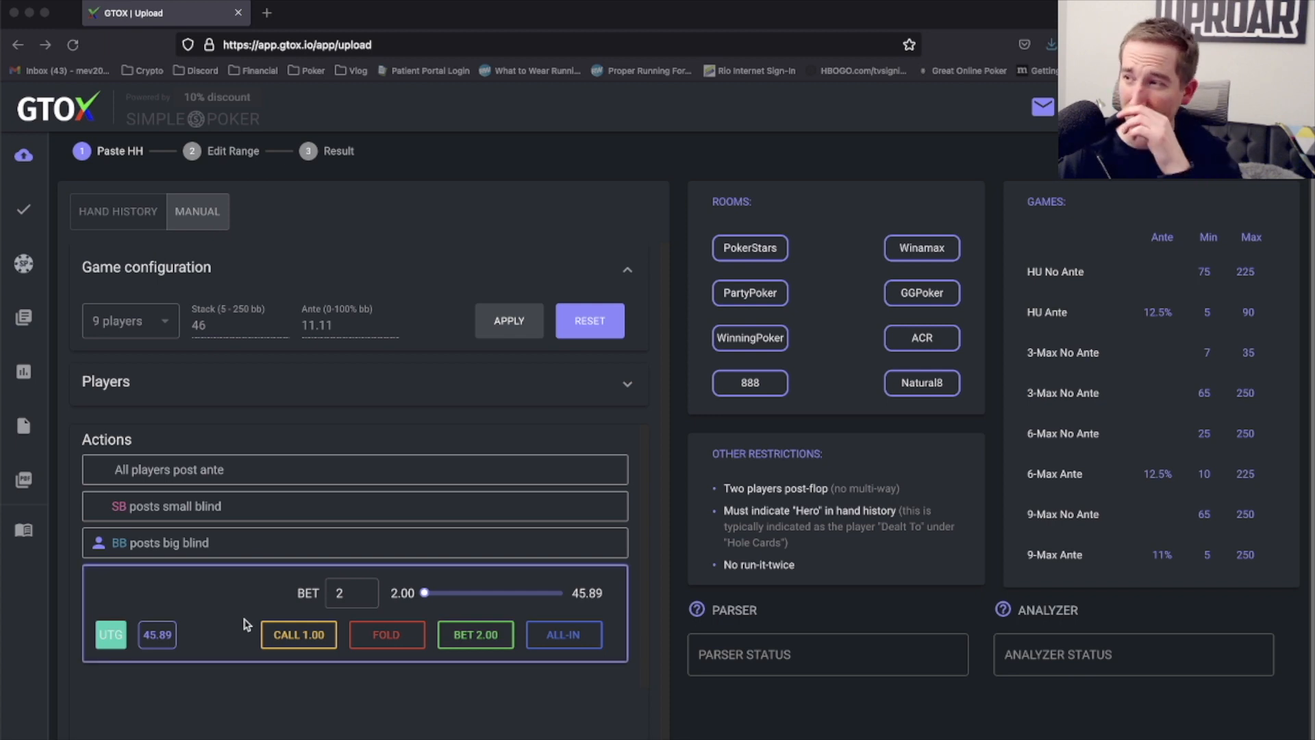
pyautogui.click(341, 593)
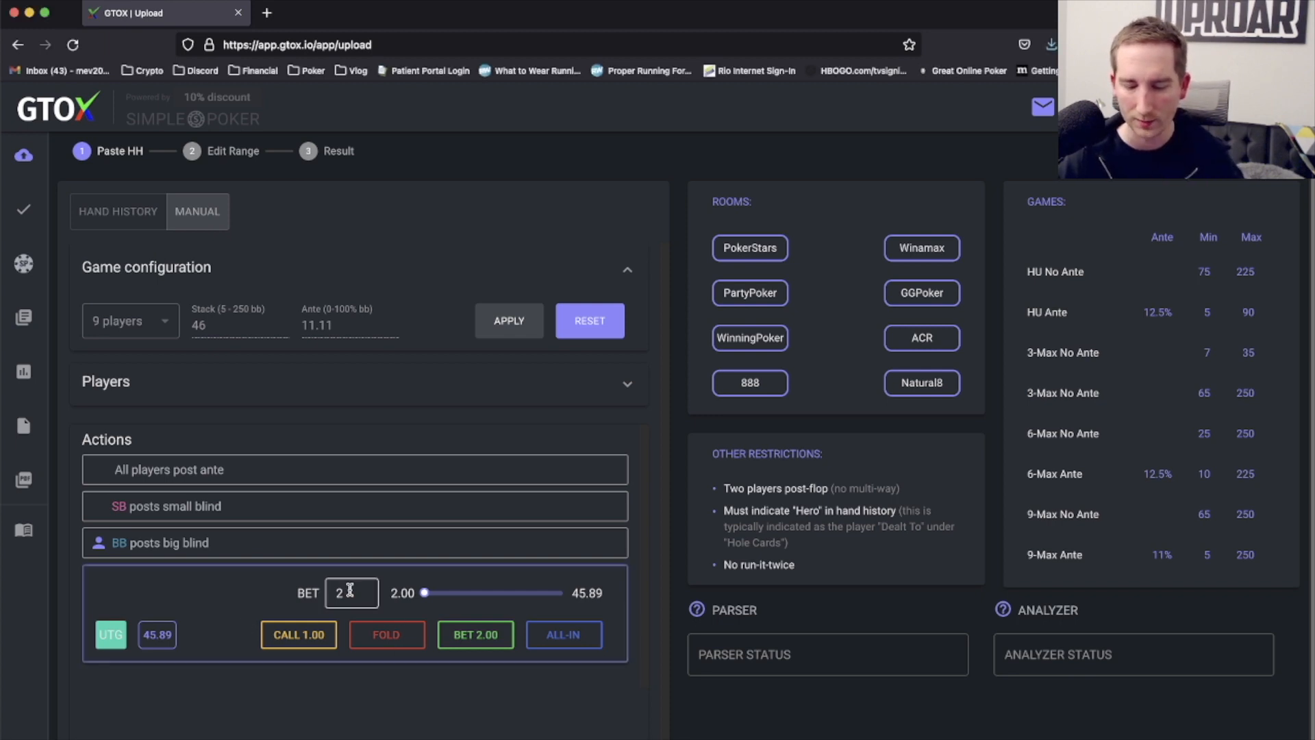
pyautogui.write('.5')
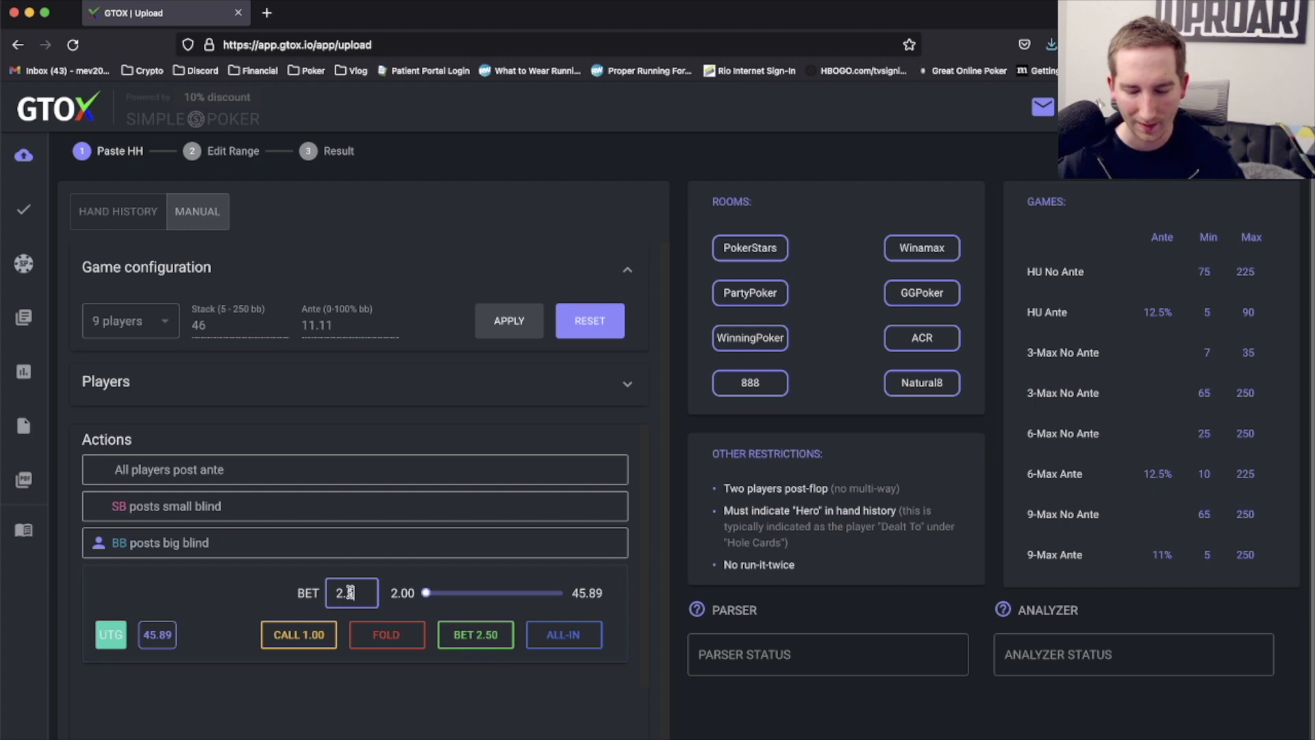
pyautogui.moveTo(368, 600); pyautogui.dragTo(175, 596)
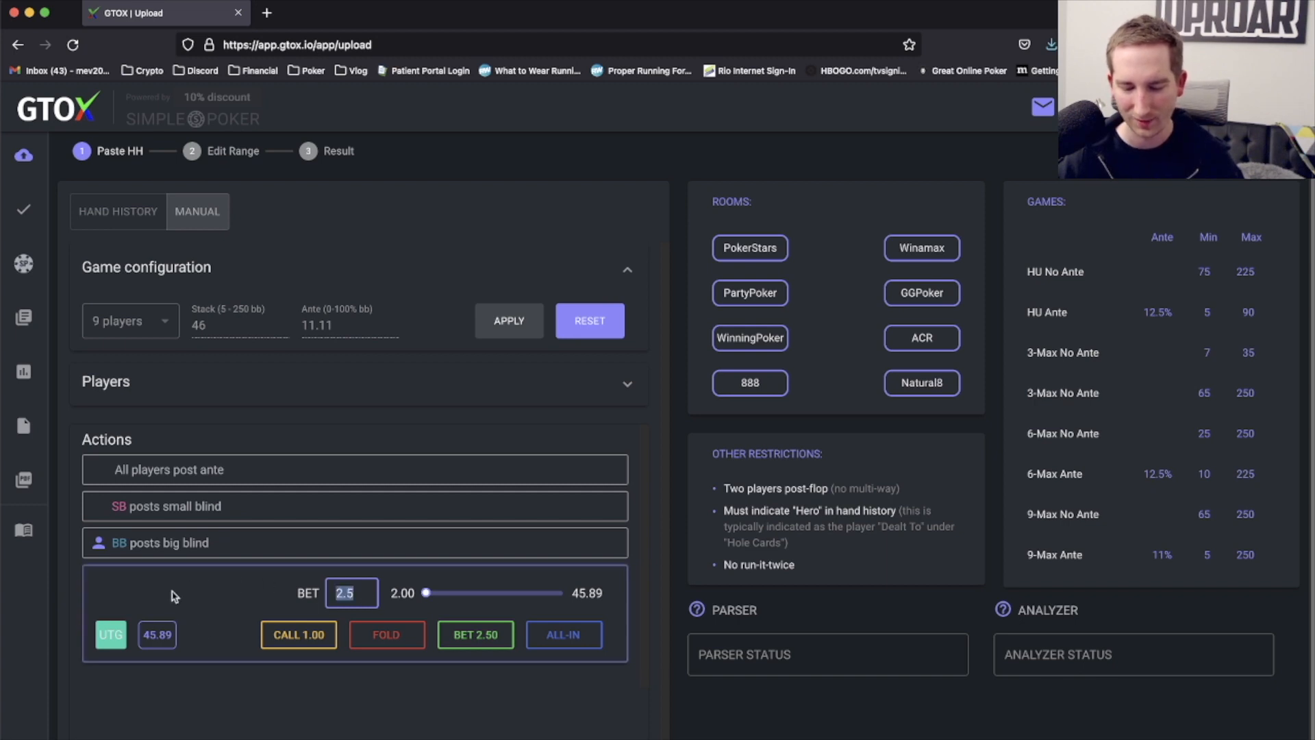
# Record preflop folds for UTG, UTG1 and UTG2, followed by a 2.5 bb bet from LJ.
pyautogui.click(408, 634)
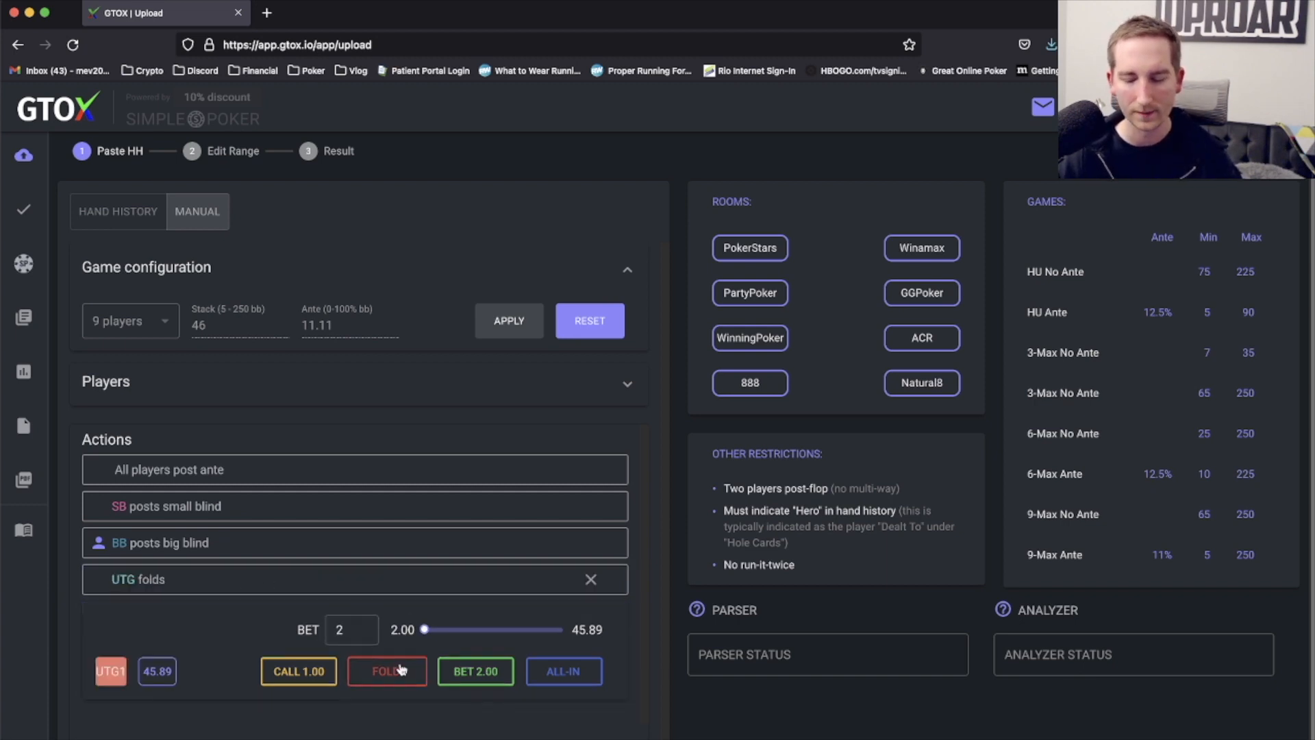
pyautogui.click(401, 669)
pyautogui.click(403, 679)
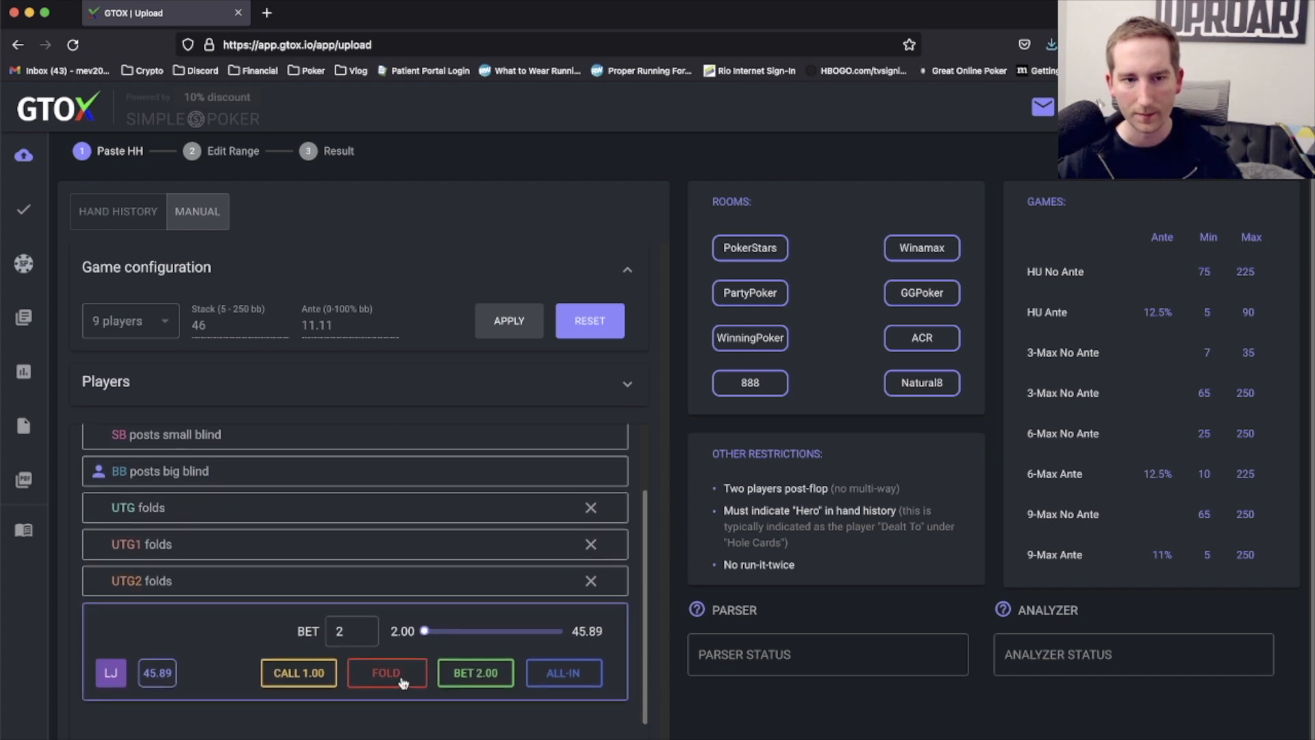
pyautogui.click(348, 631)
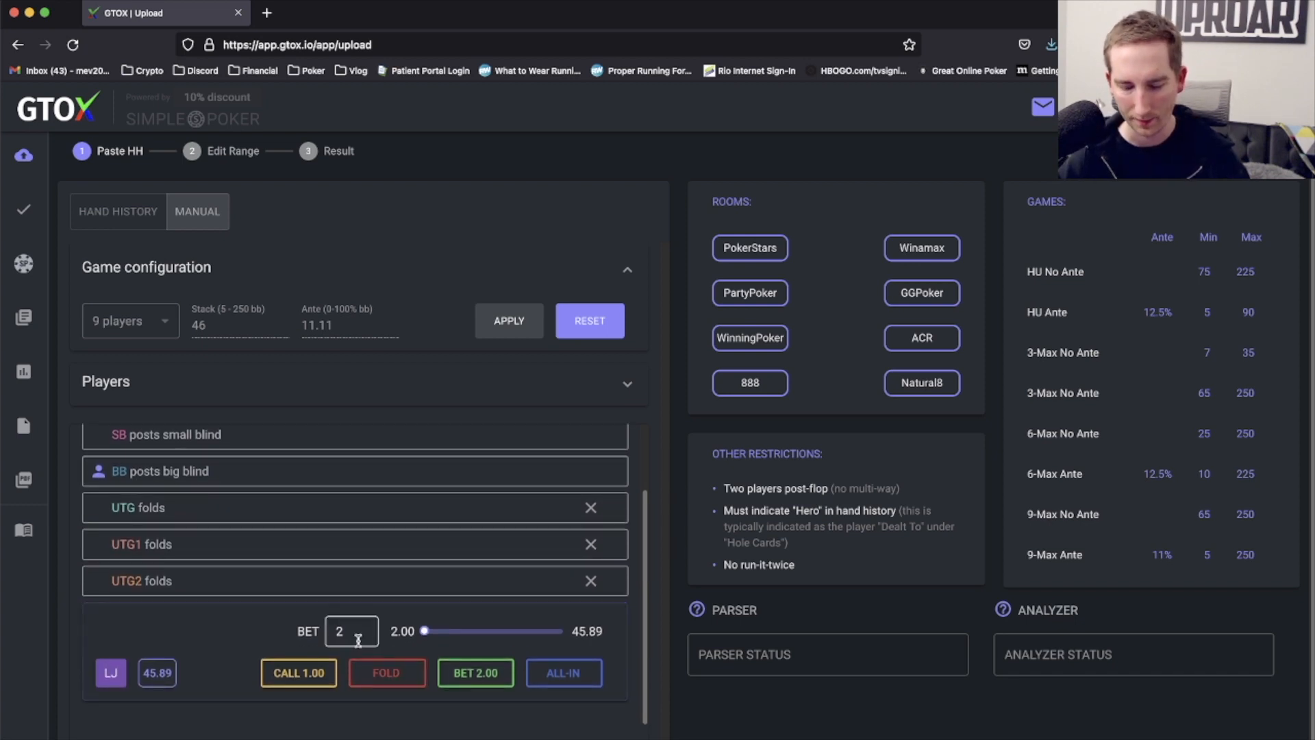
pyautogui.write('.5')
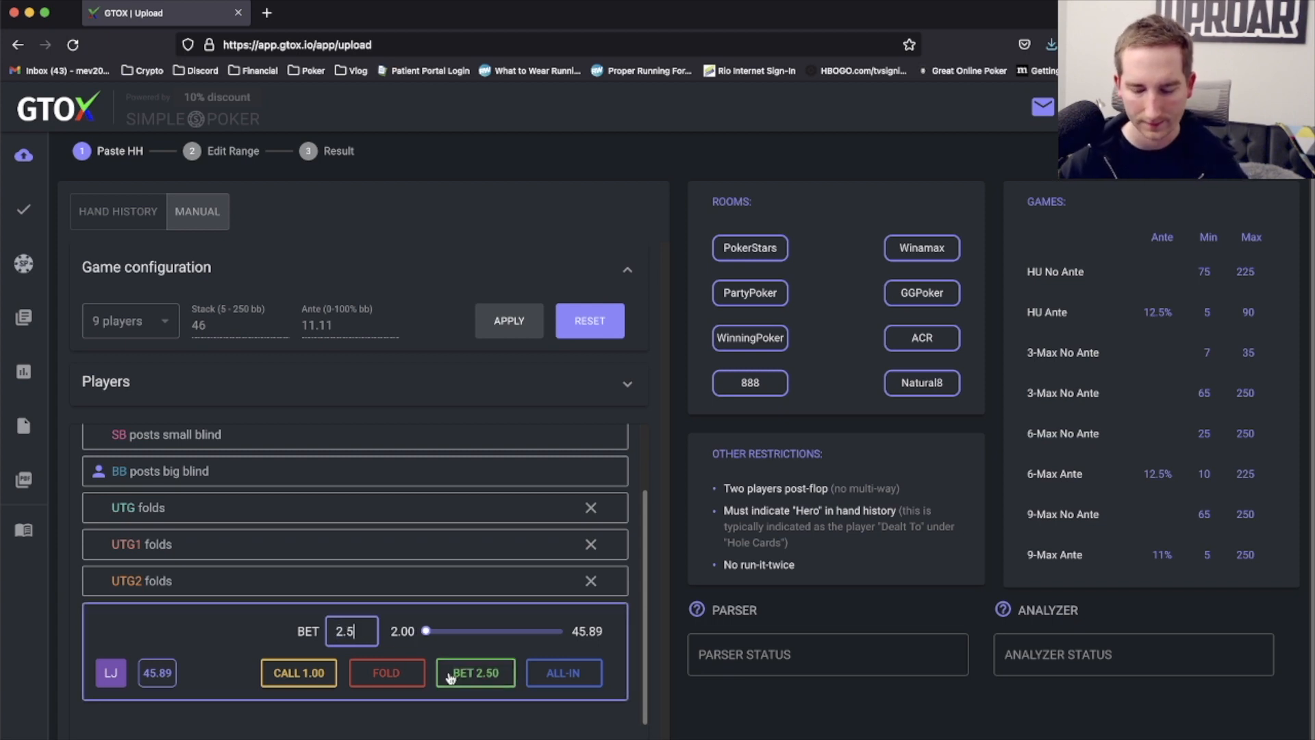
pyautogui.click(475, 672)
# Record preflop folds for HJ, CO, BTN and SB against the LJ bet.
pyautogui.click(383, 672)
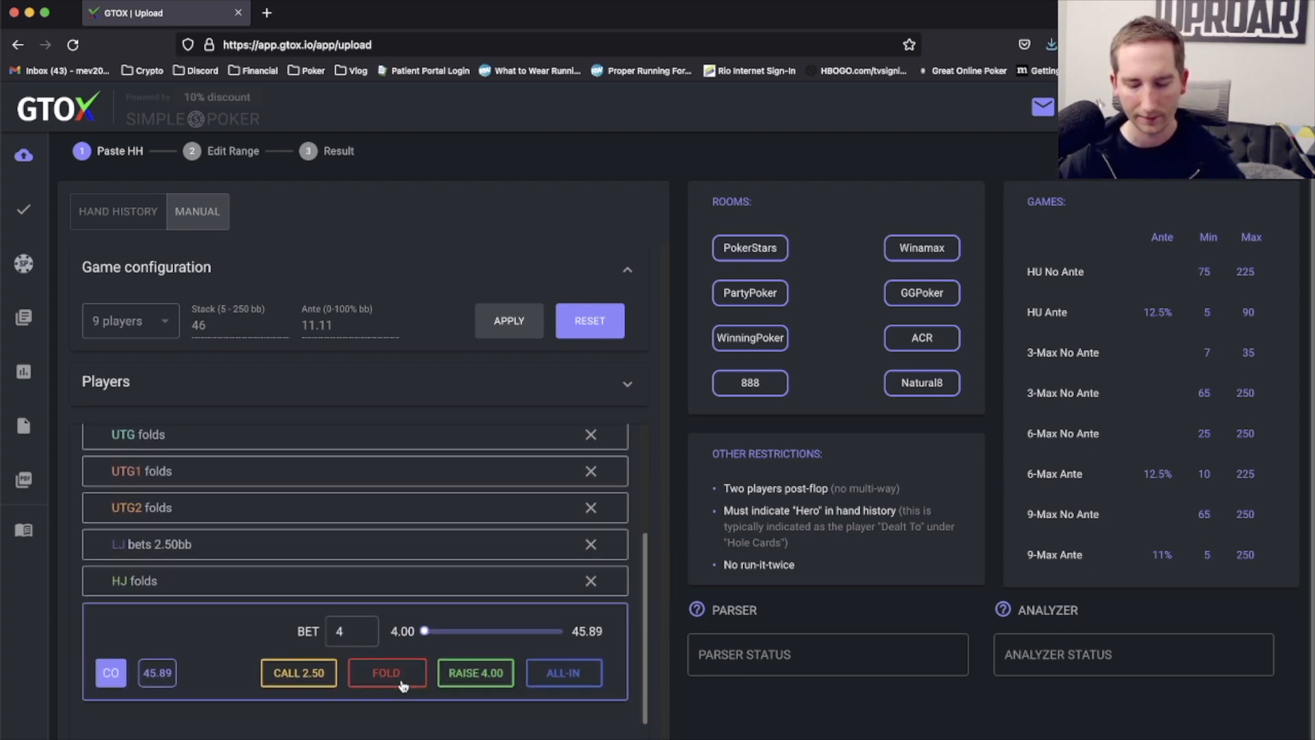
pyautogui.click(403, 673)
pyautogui.click(402, 674)
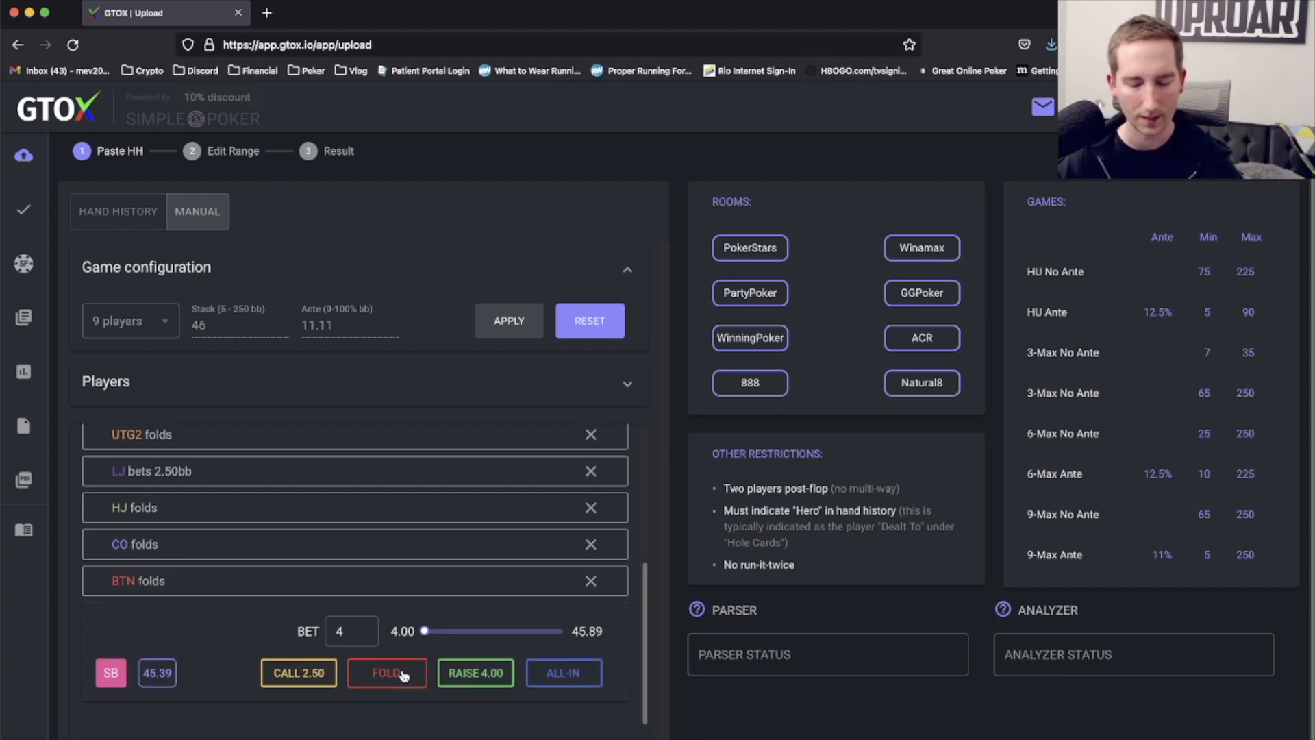
pyautogui.click(403, 674)
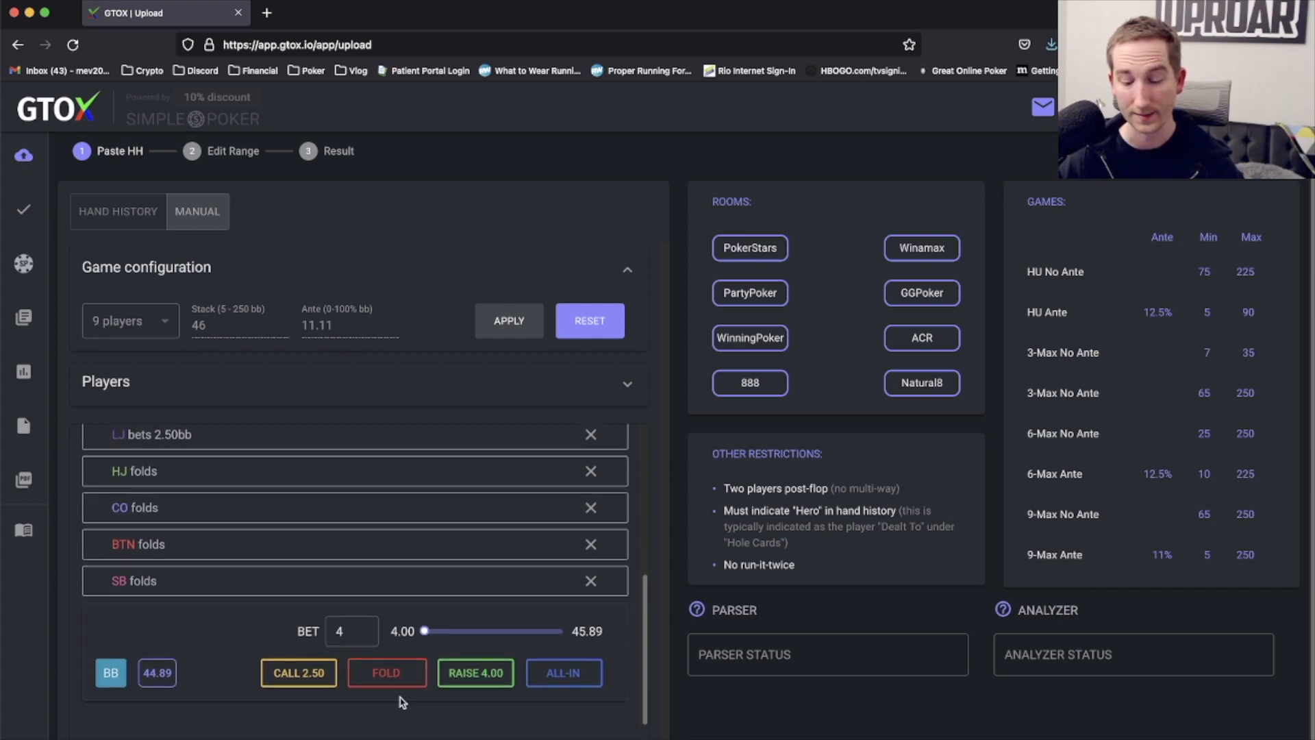
# Record the BB call preflop and set the flop to ace of spades, queen of spades and 7 of diamonds.
pyautogui.click(315, 682)
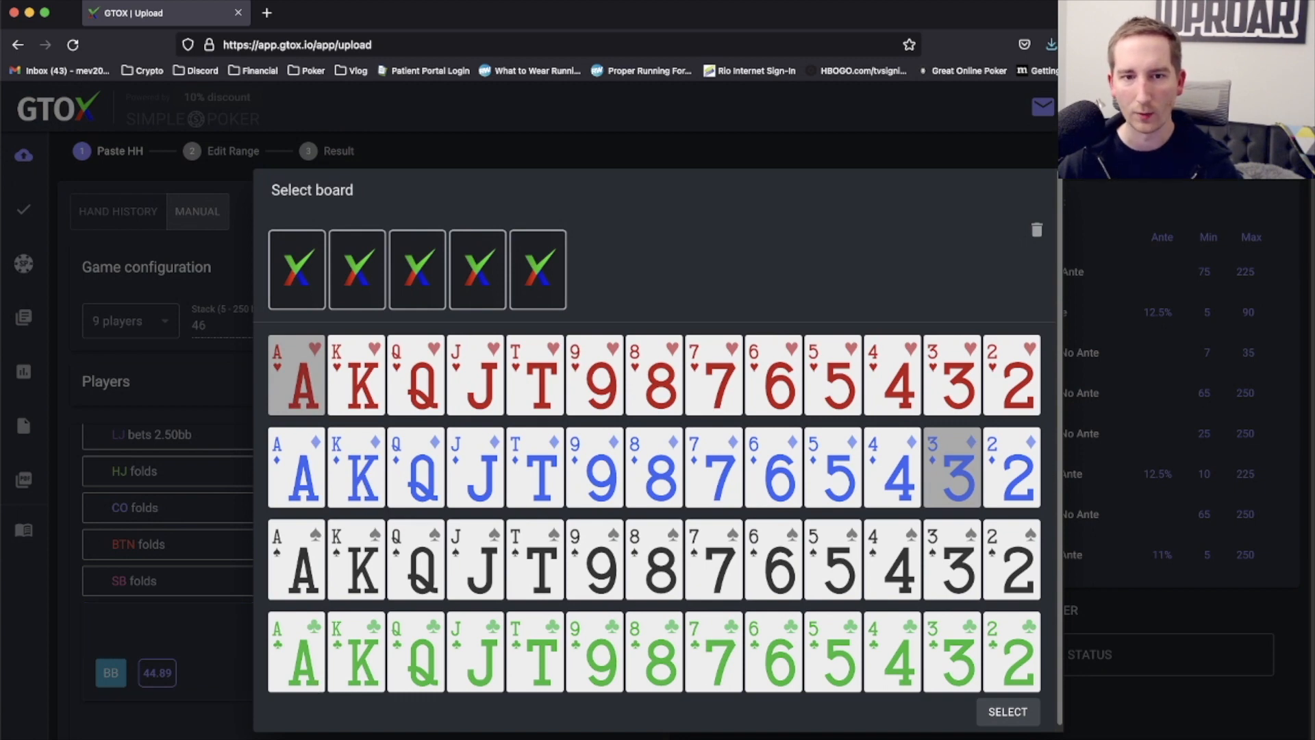
pyautogui.click(311, 574)
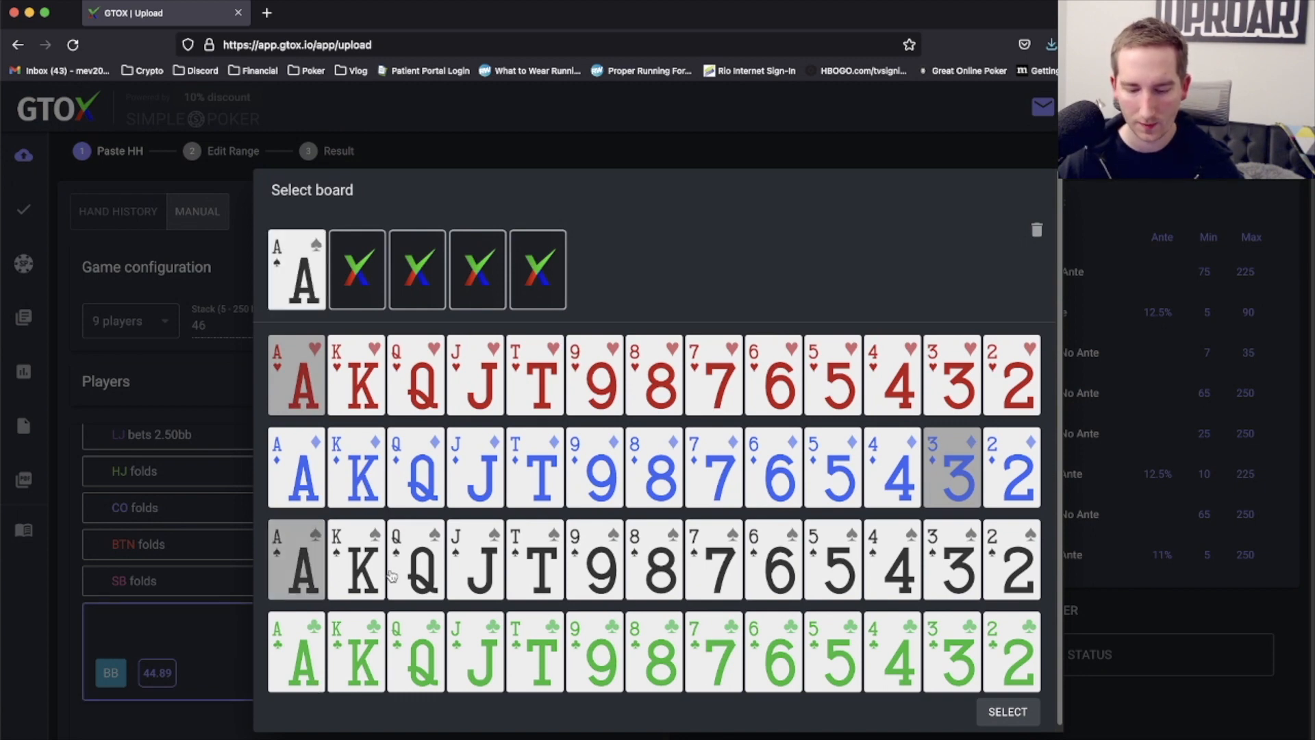
pyautogui.click(409, 558)
pyautogui.click(726, 457)
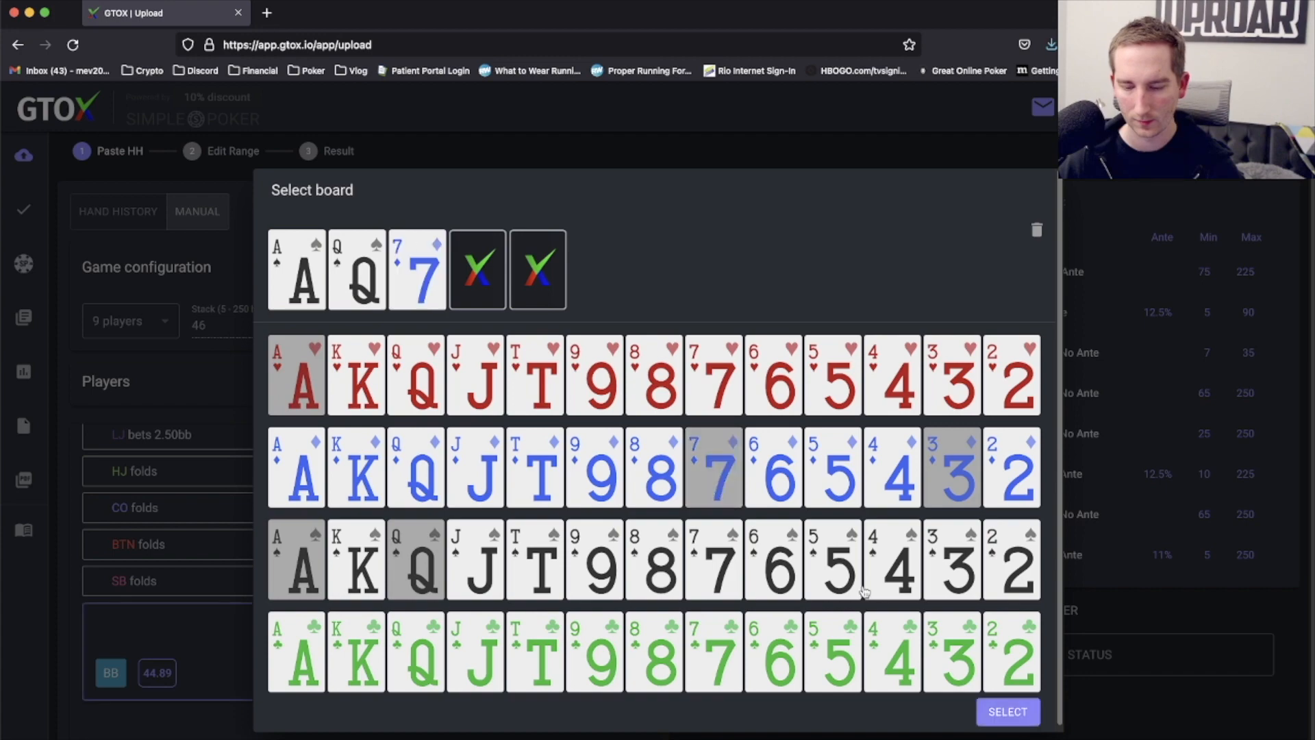
pyautogui.click(1008, 713)
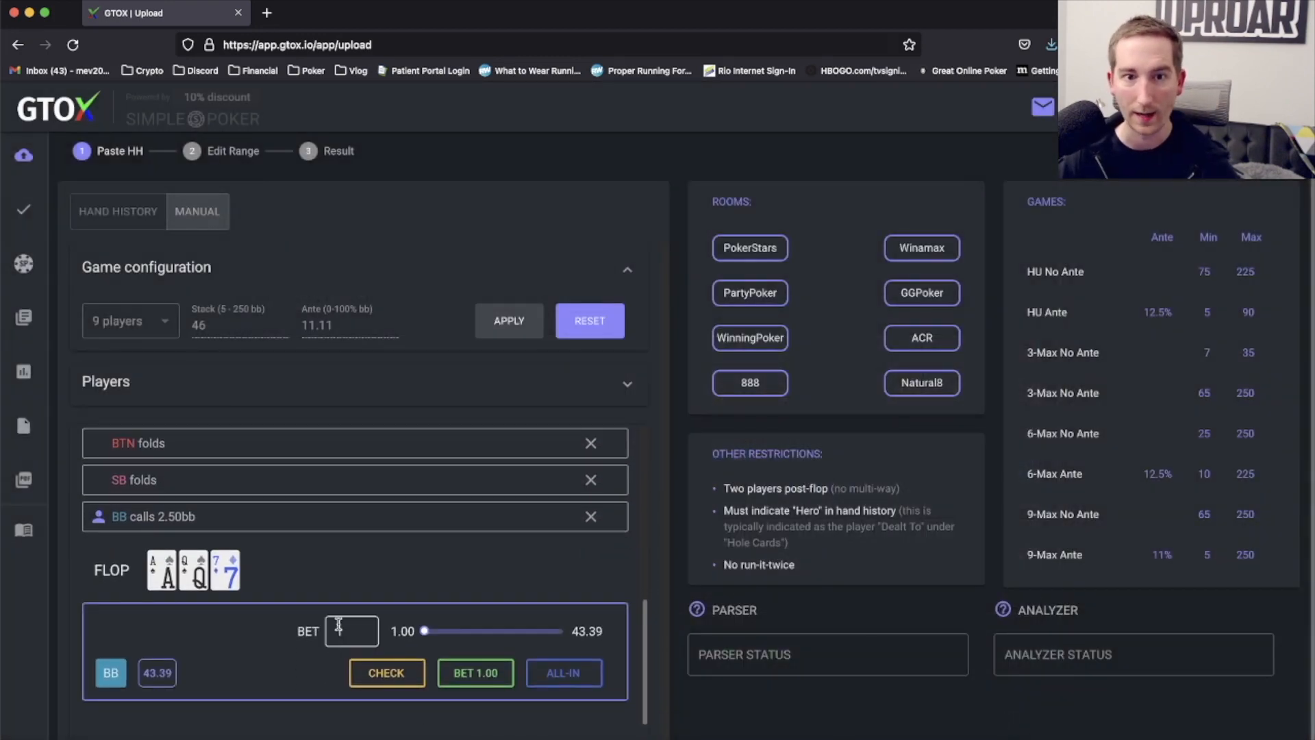
# Record a BB check on the flop followed by a 5 bb bet from LJ.
pyautogui.click(403, 671)
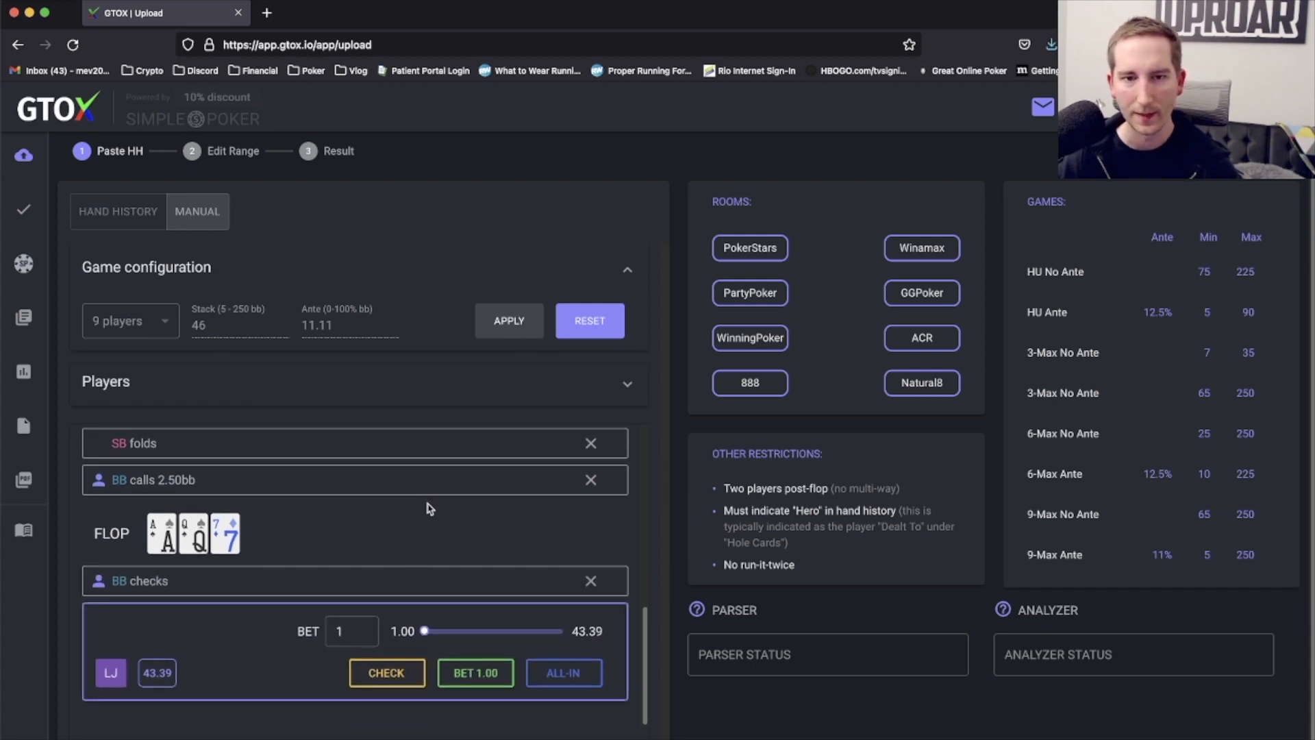
pyautogui.doubleClick(374, 641)
pyautogui.write('5')
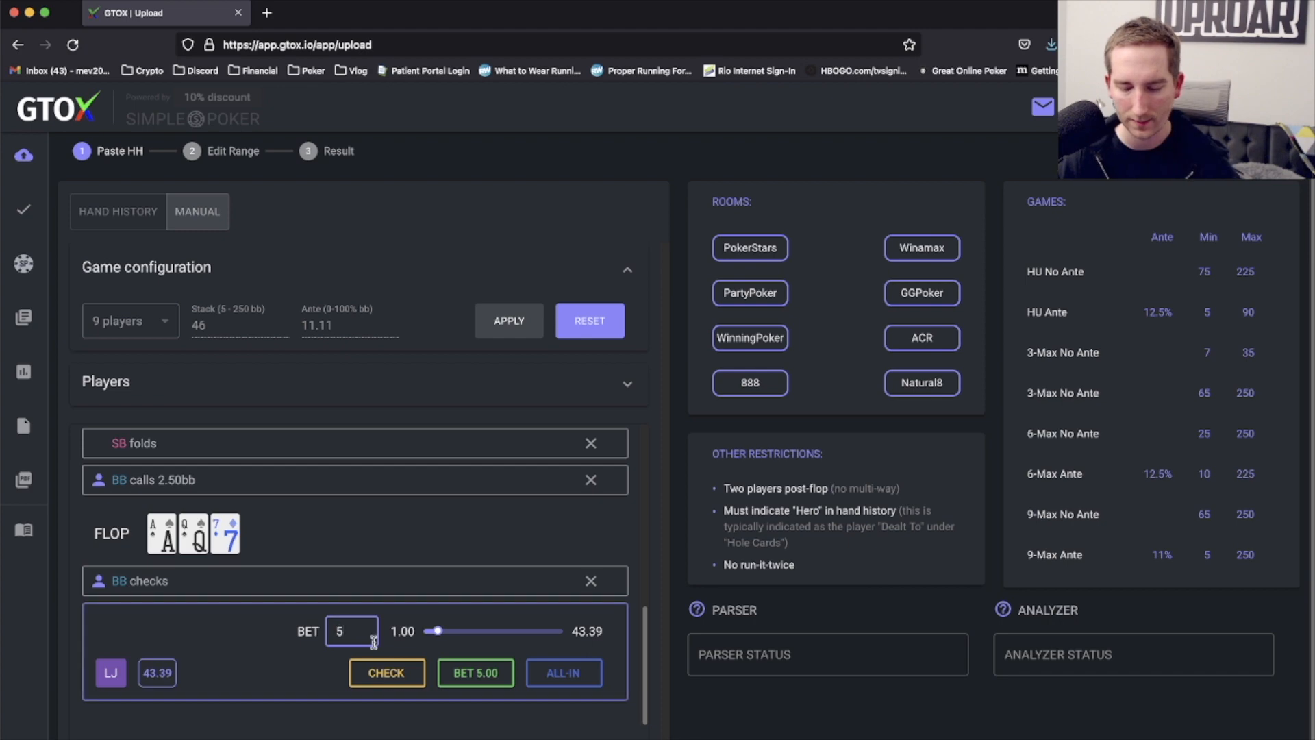
pyautogui.click(471, 680)
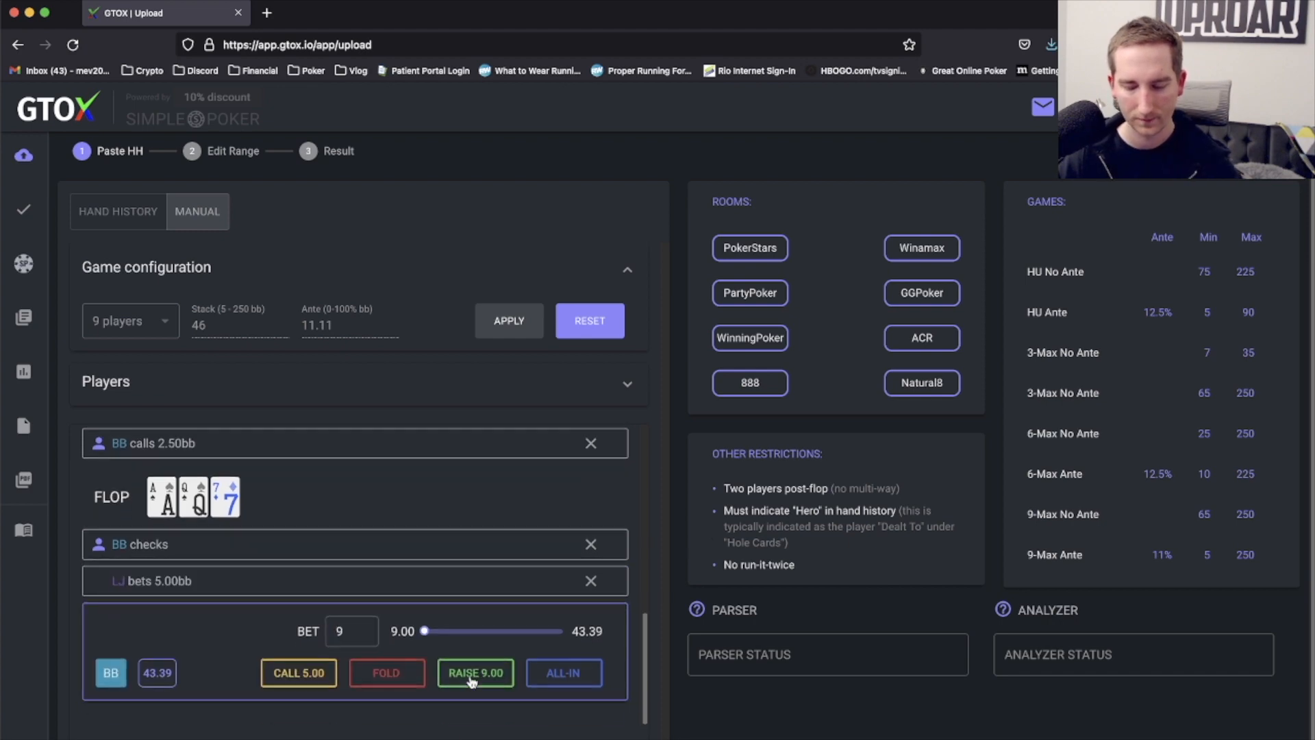
# Record the BB call of the 5 bb flop bet, and start the turn with the 8 of hearts and a BB check.
pyautogui.click(310, 675)
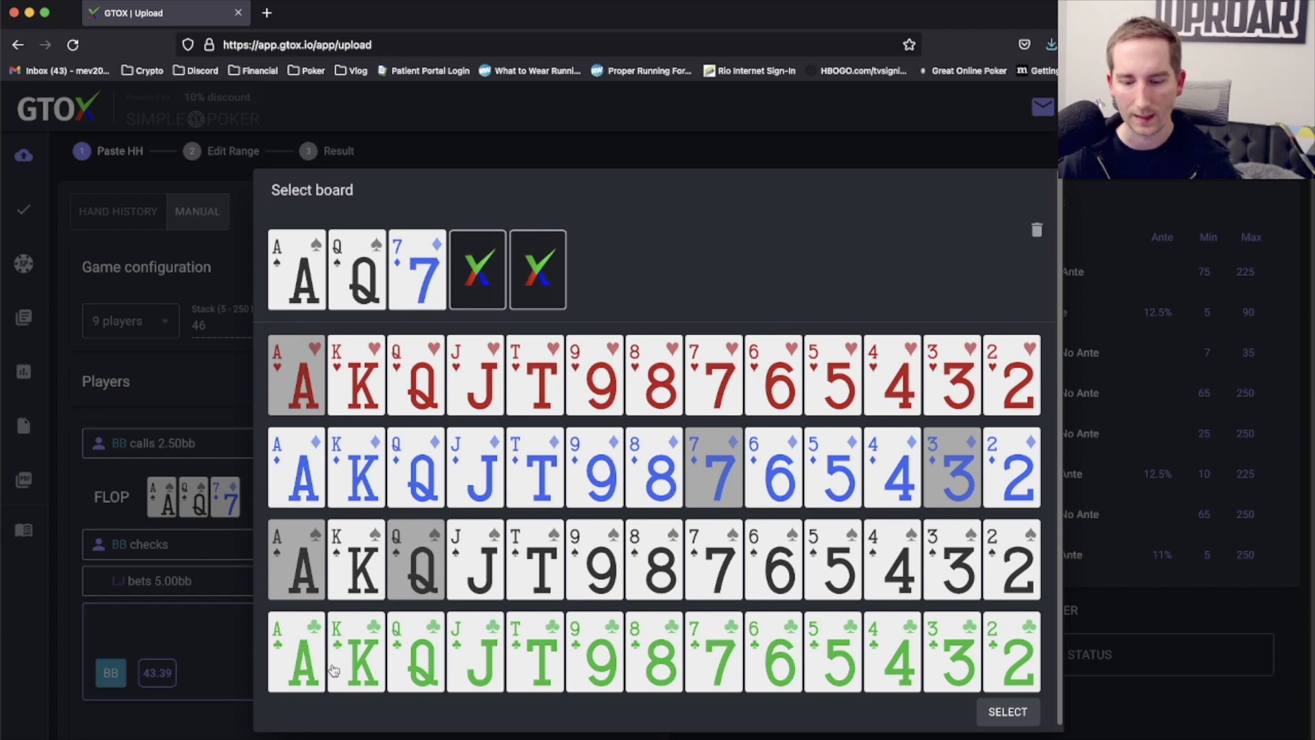
pyautogui.click(659, 373)
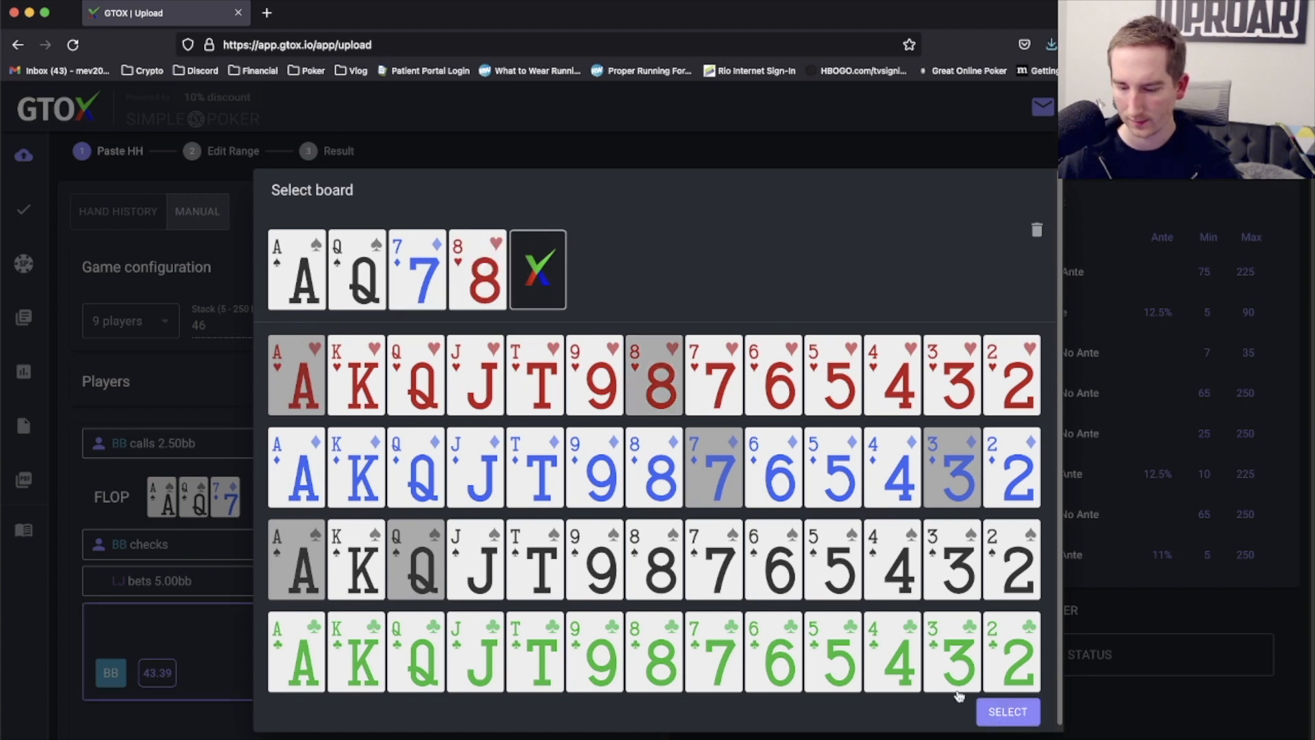
pyautogui.click(1006, 712)
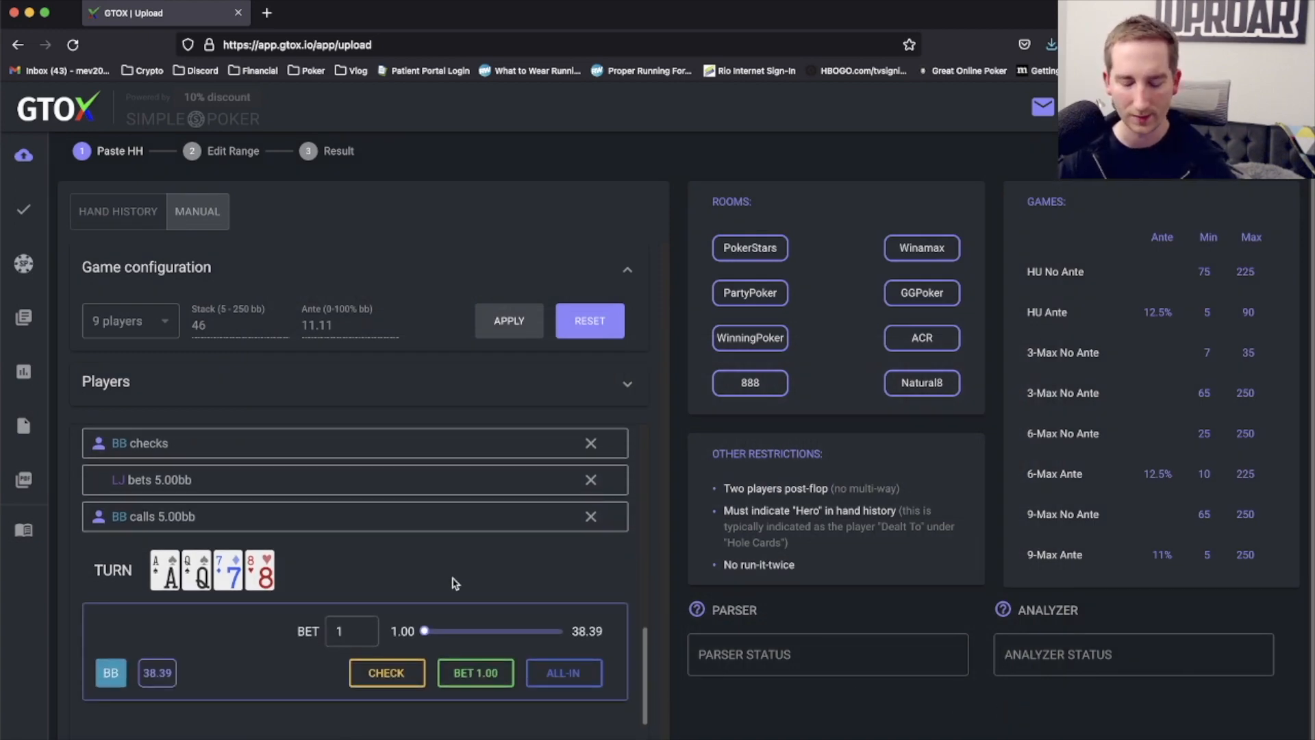
pyautogui.click(404, 675)
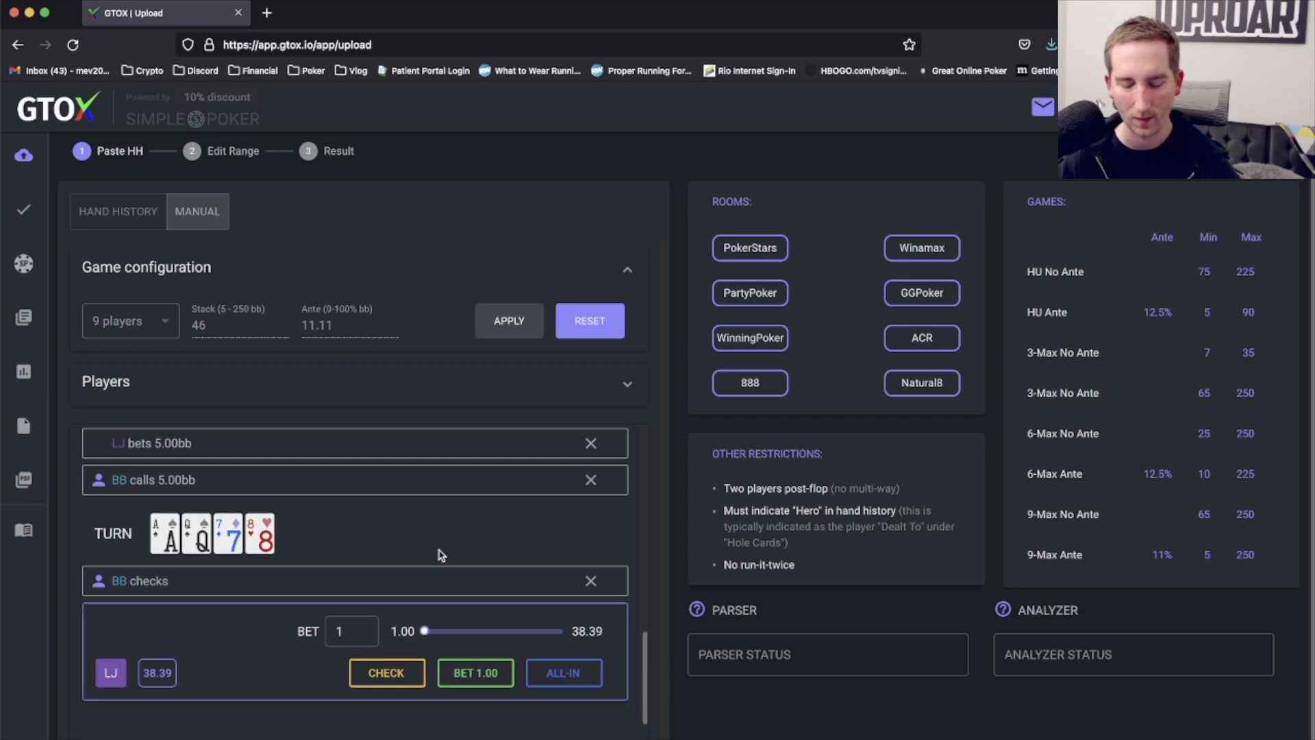
# Open Calculator, divide 11000 by 800 to work out the LJ turn bet in big blinds, and quit it.
pyautogui.press('super+space')
pyautogui.write('calc')
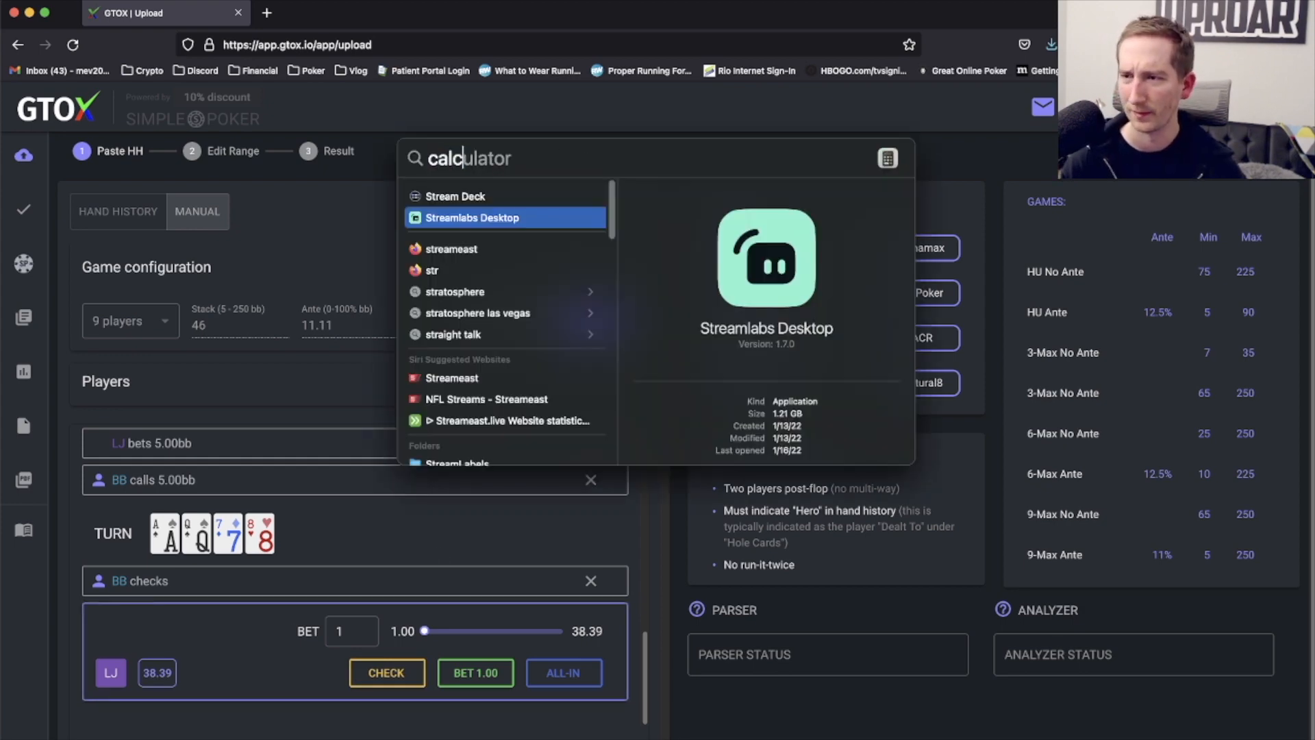
pyautogui.press('Return')
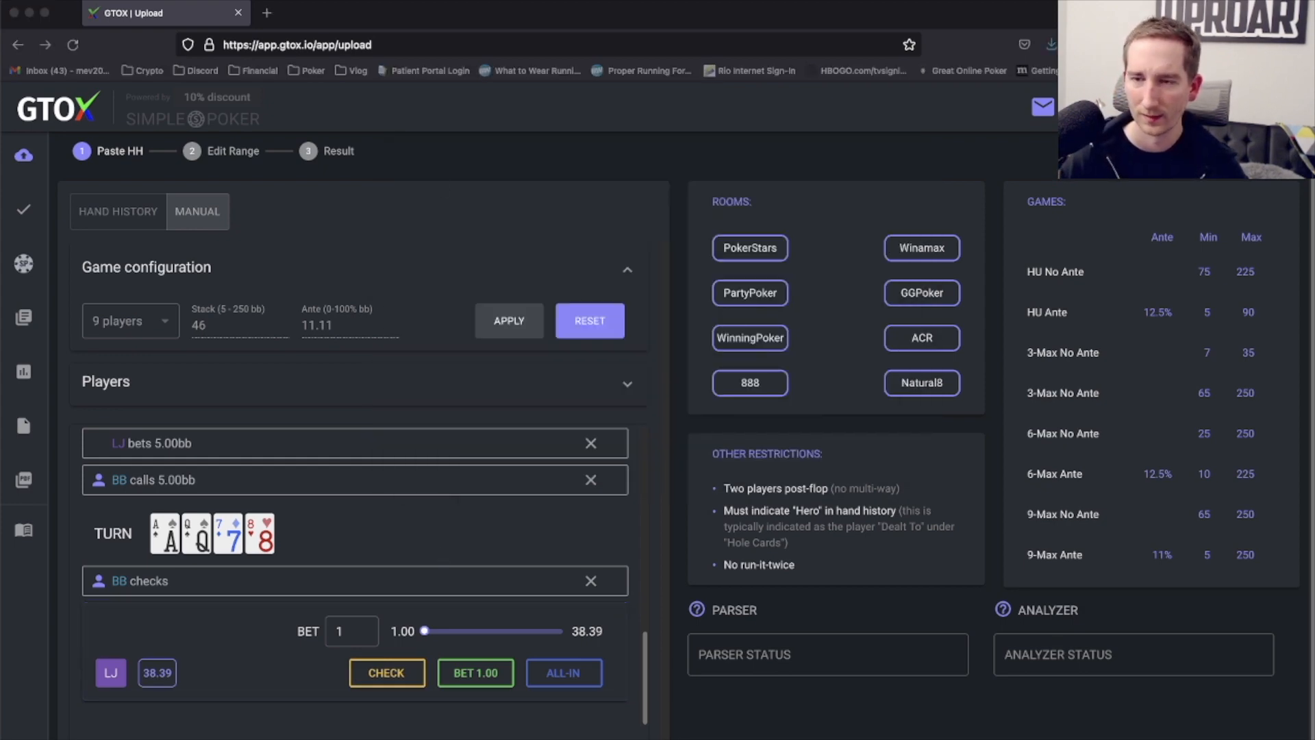
pyautogui.press('Escape')
pyautogui.write('1')
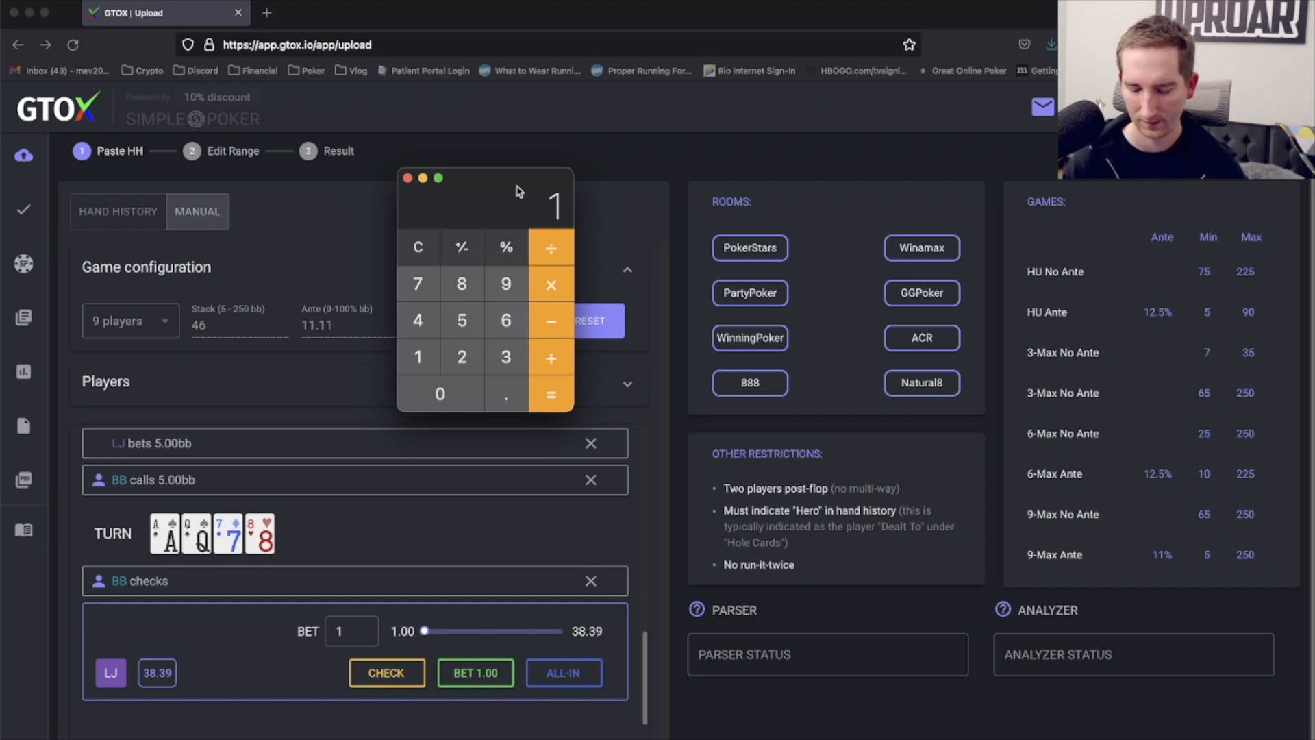
pyautogui.write('1000/800')
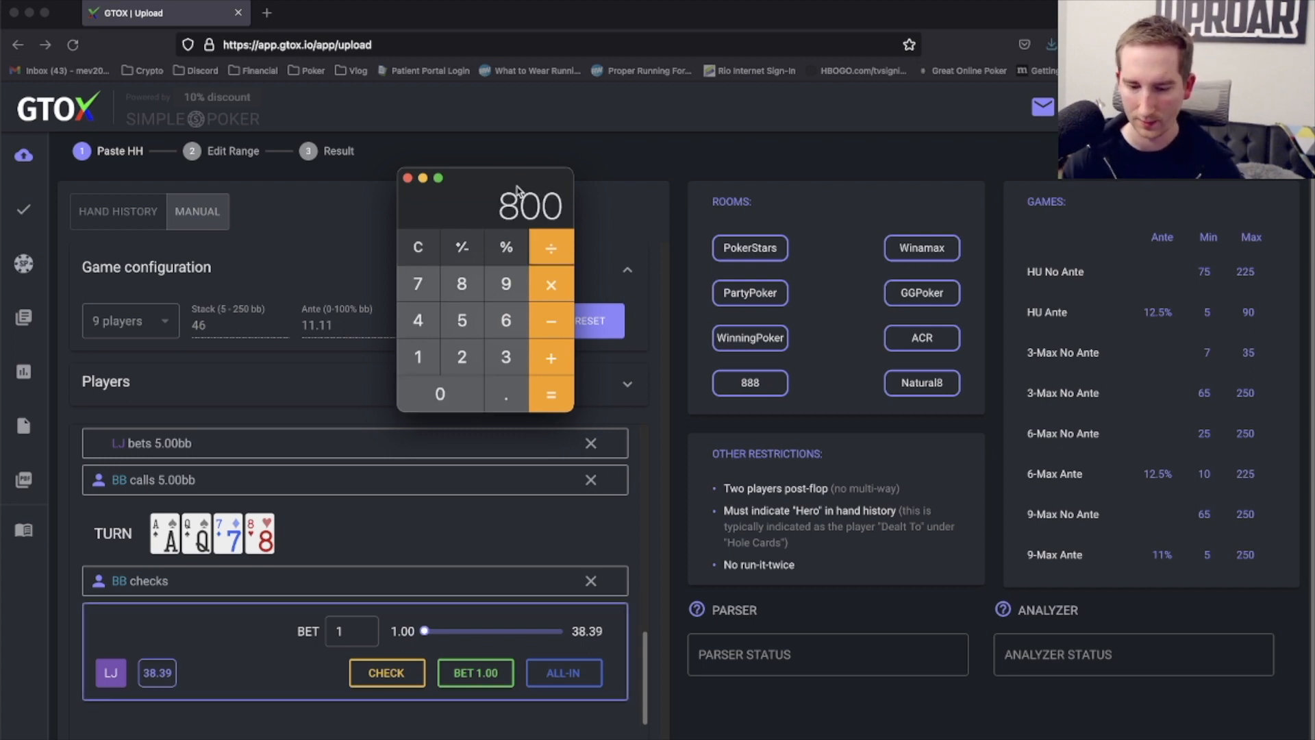
pyautogui.press('Return')
pyautogui.press('super+q')
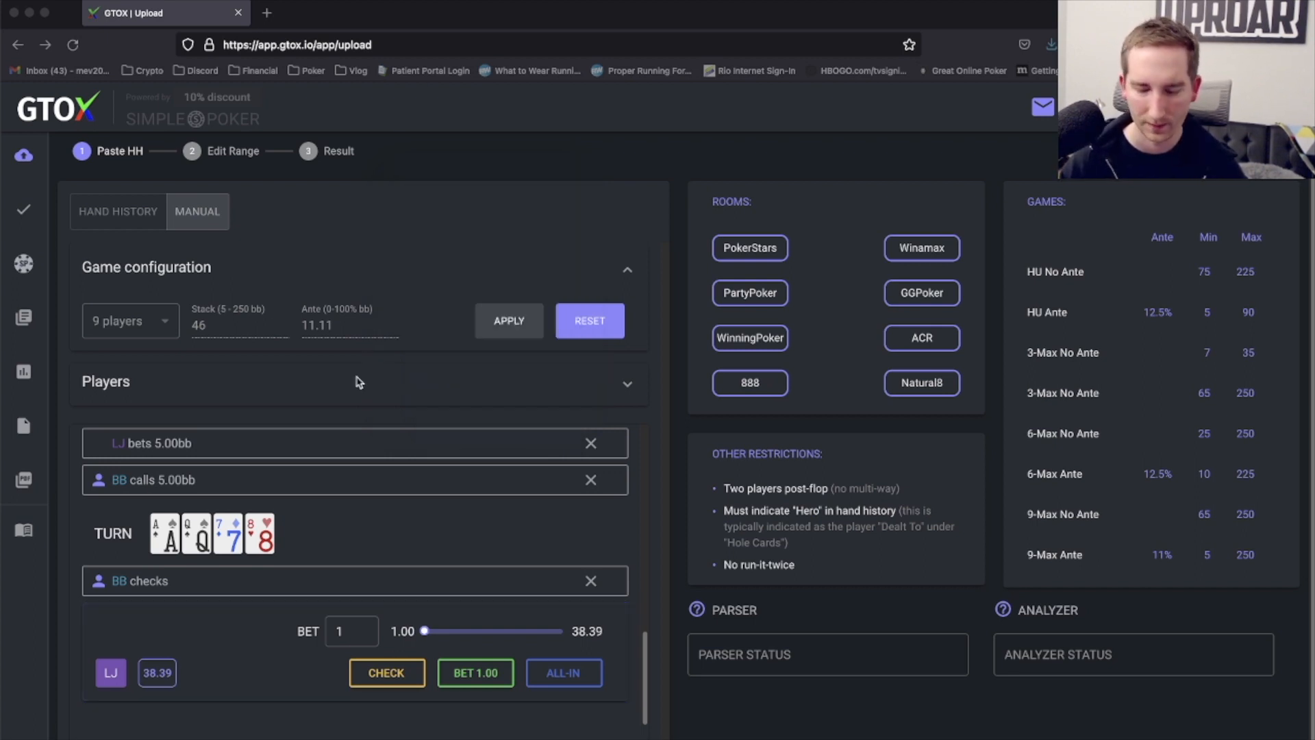
# Record a 13.75 bb bet from LJ on the turn.
pyautogui.doubleClick(347, 630)
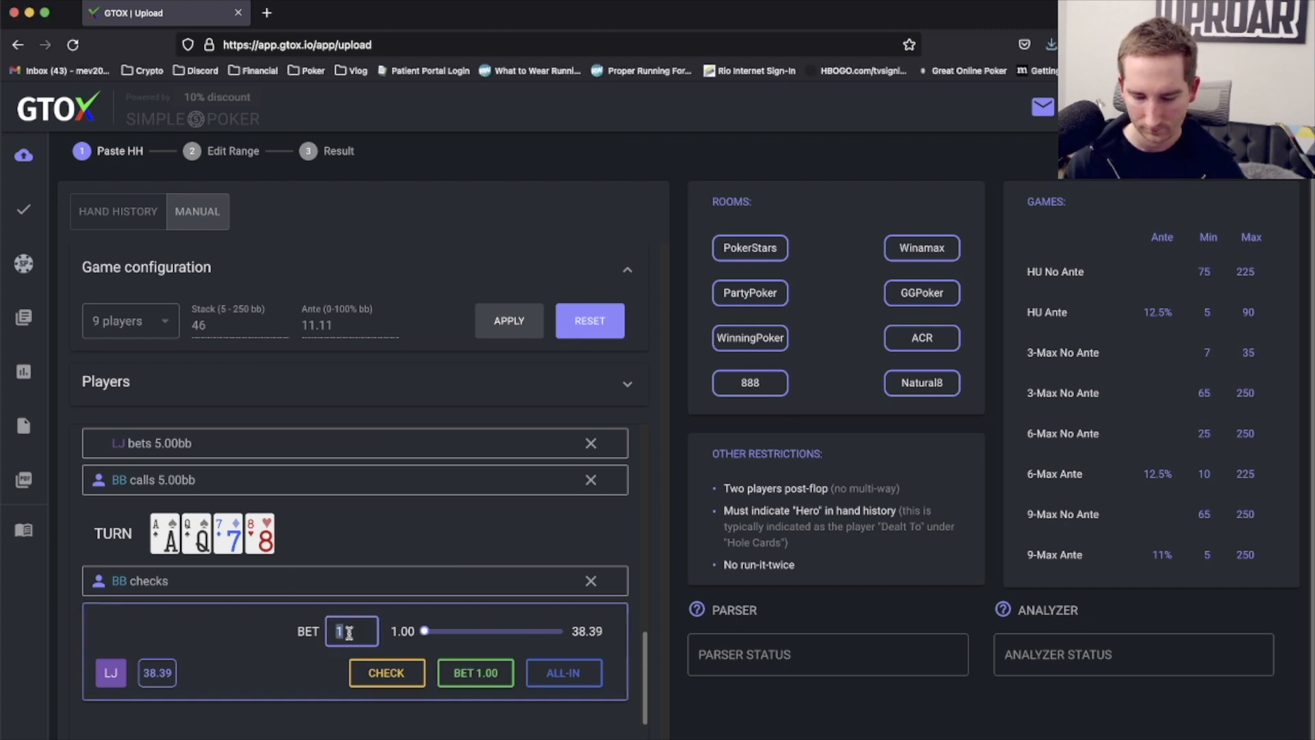
pyautogui.write('13.75')
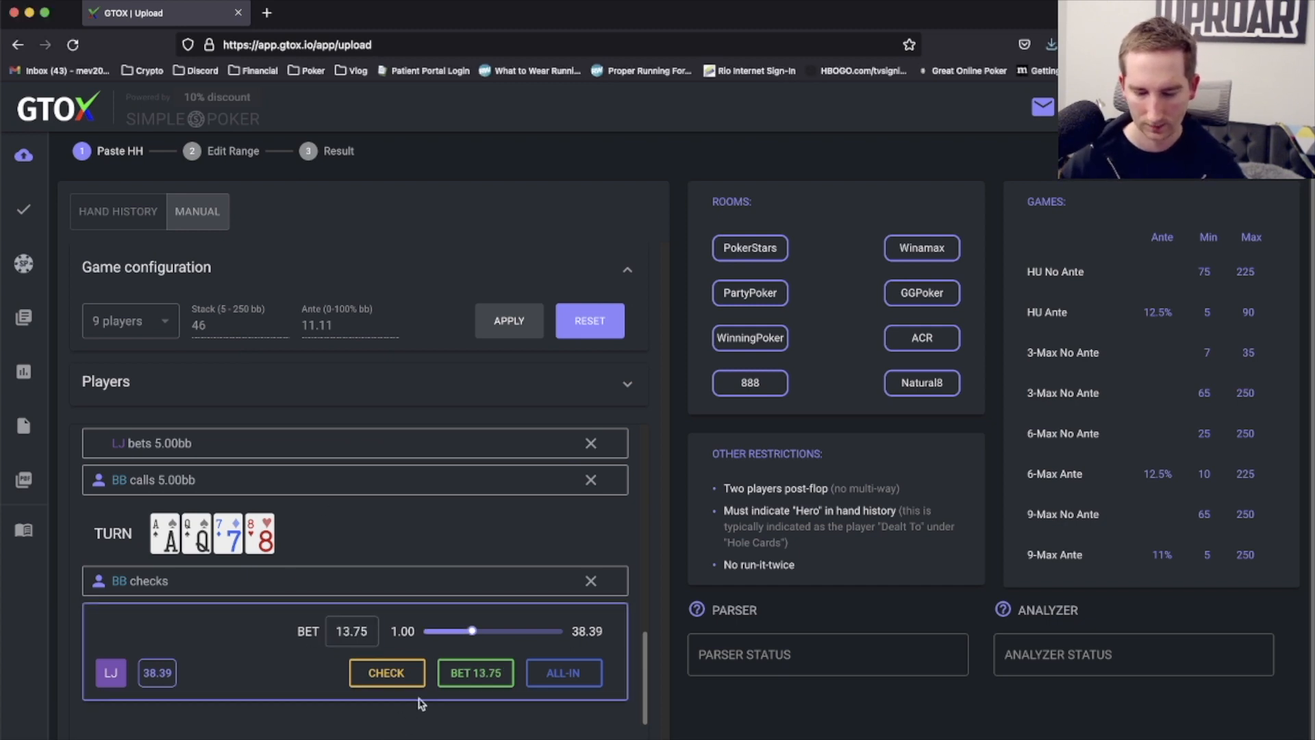
pyautogui.click(475, 673)
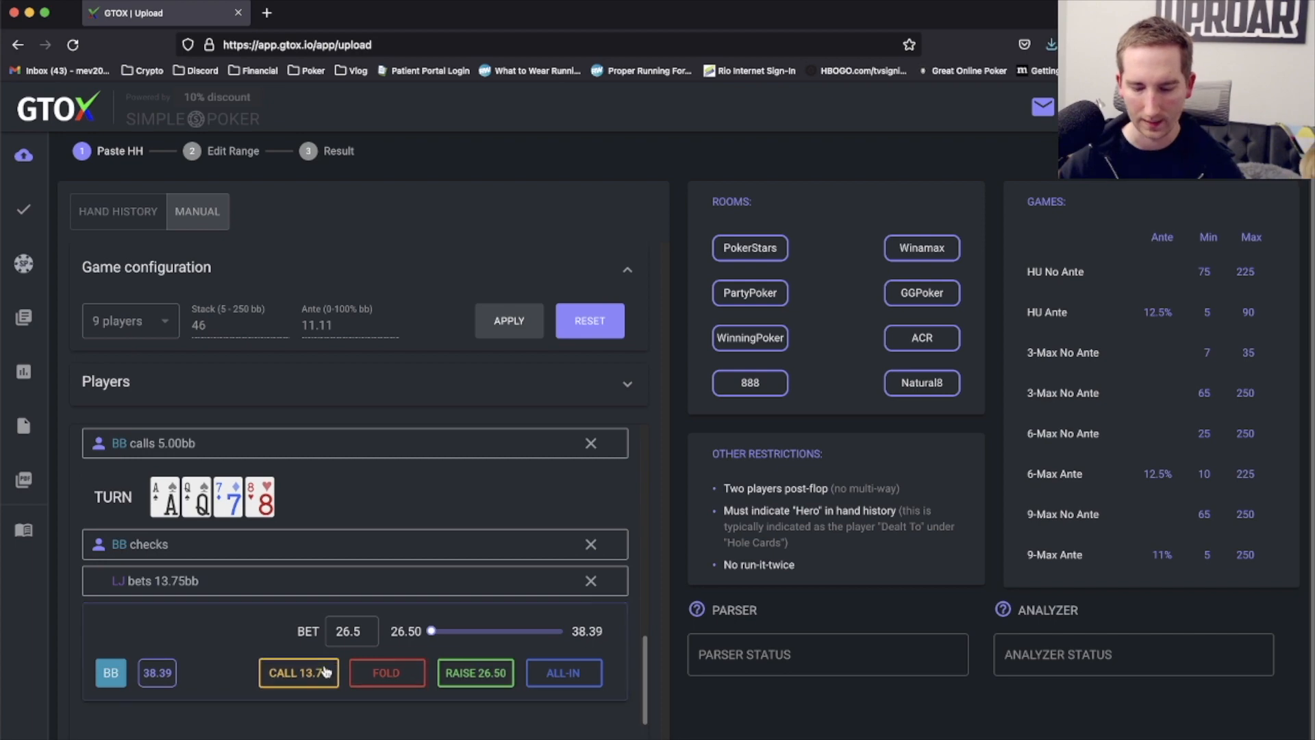
# Record the BB call of the 13.75 bb turn bet and set the river card to the 4 of diamonds.
pyautogui.click(326, 671)
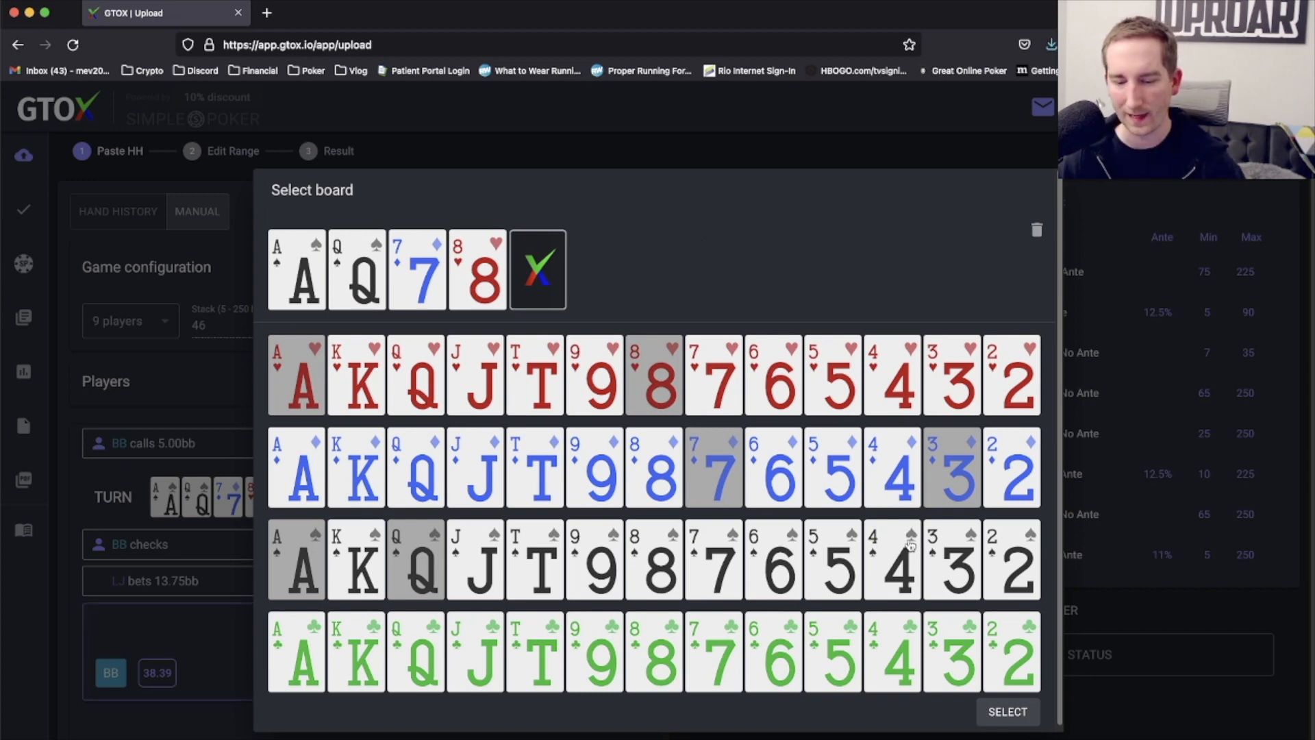
pyautogui.click(895, 489)
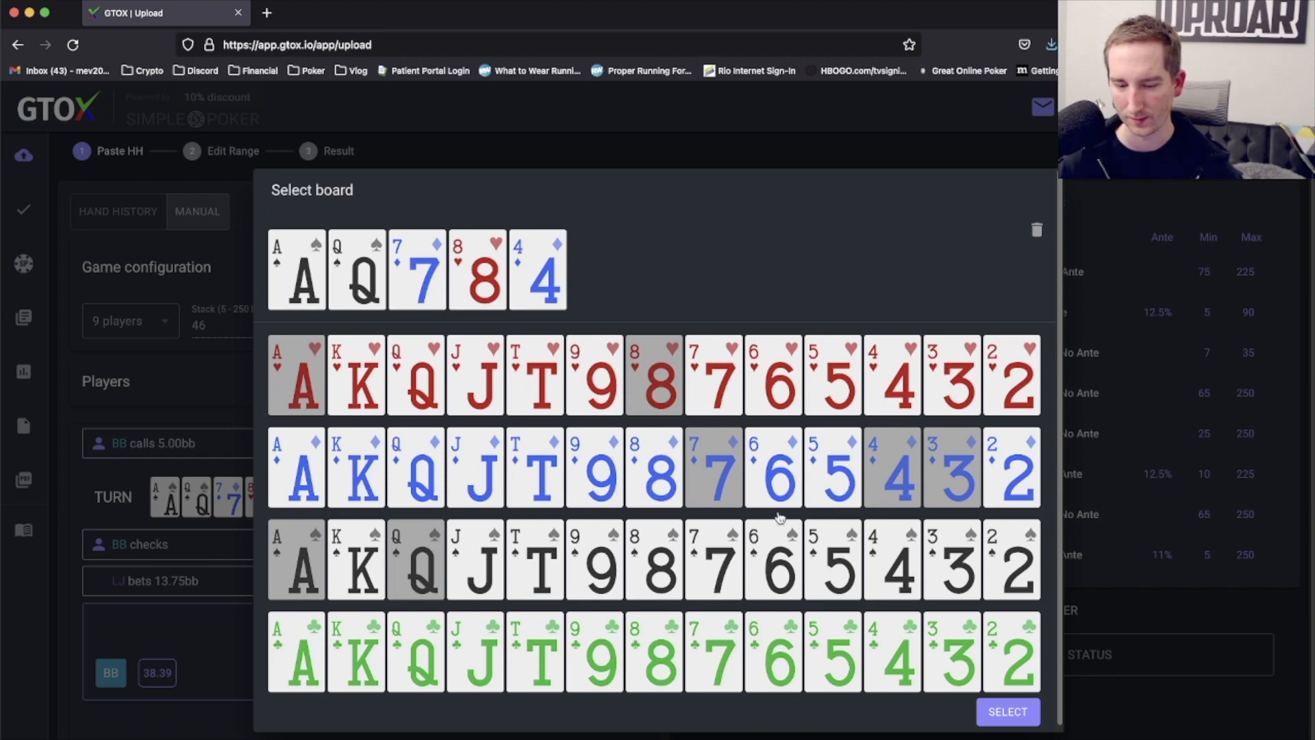
pyautogui.click(1002, 712)
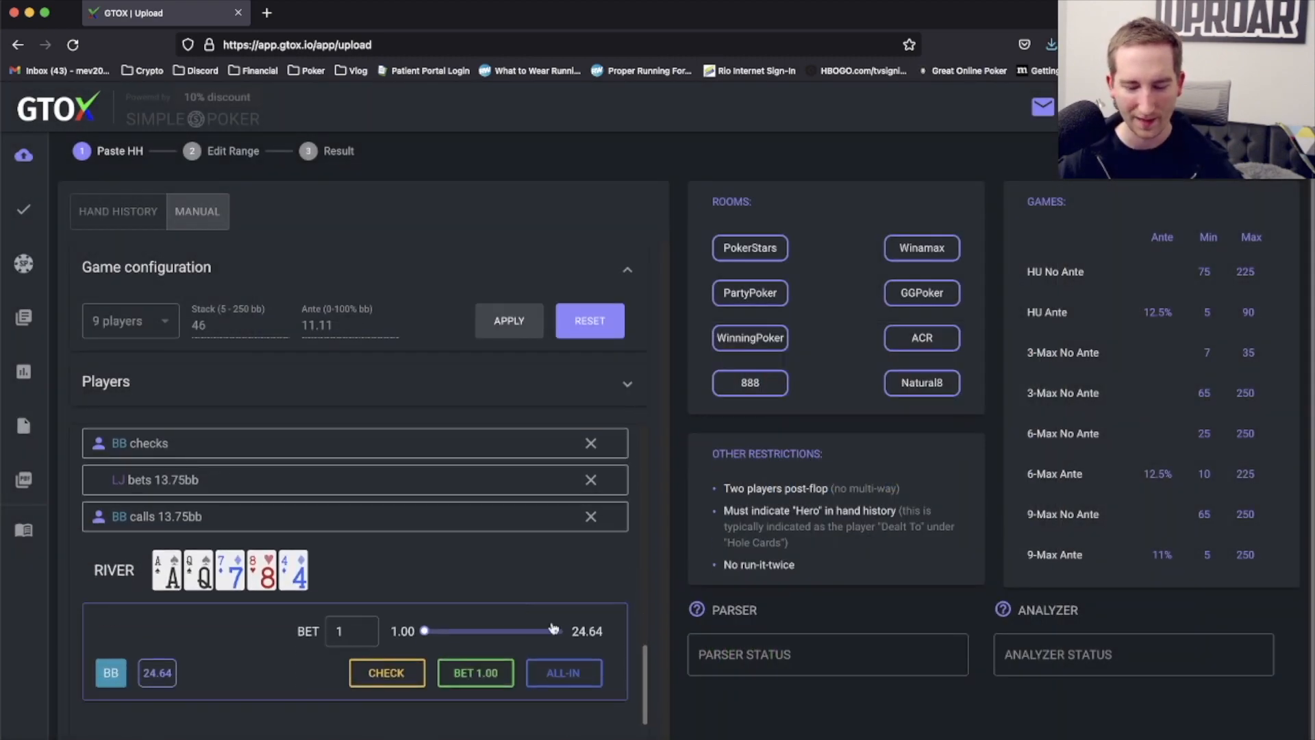
# Record the river action as a BB check, a 24.64 bb all-in bet from LJ and a BB call.
pyautogui.click(406, 679)
pyautogui.moveTo(424, 630); pyautogui.dragTo(633, 630)
pyautogui.click(600, 675)
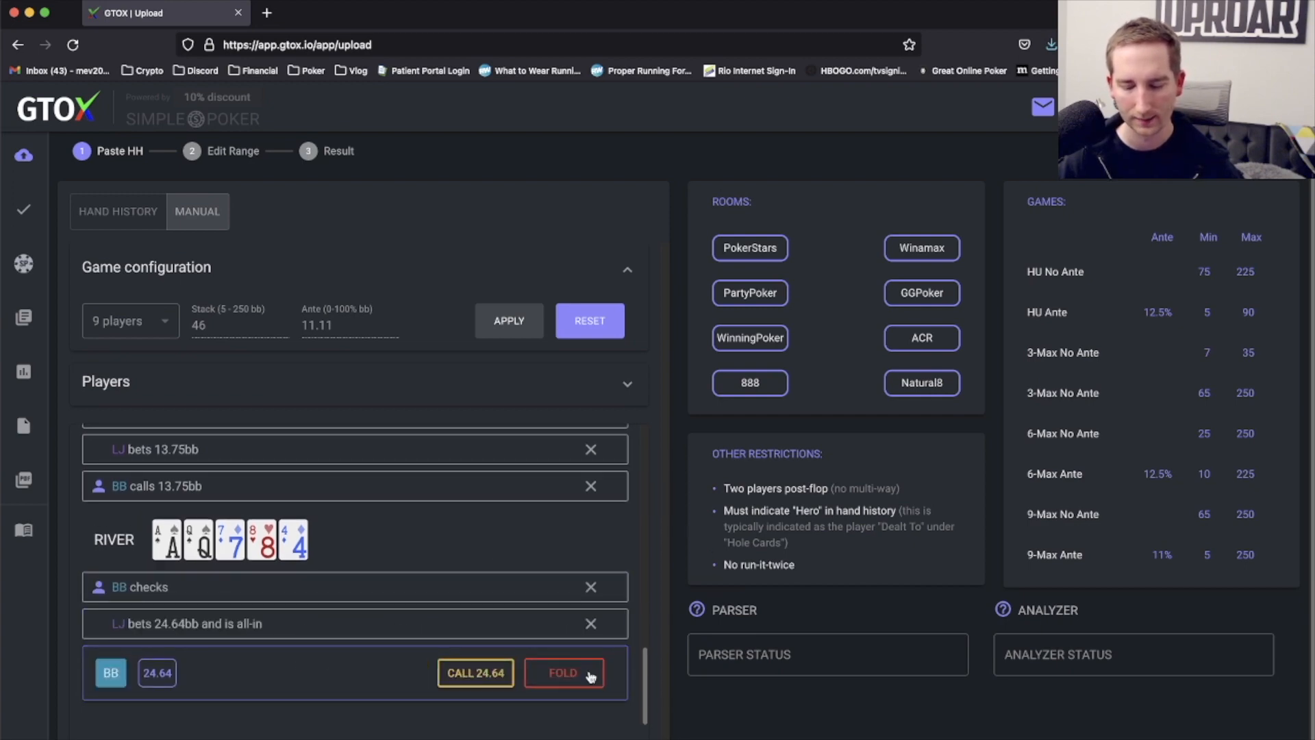
pyautogui.click(483, 675)
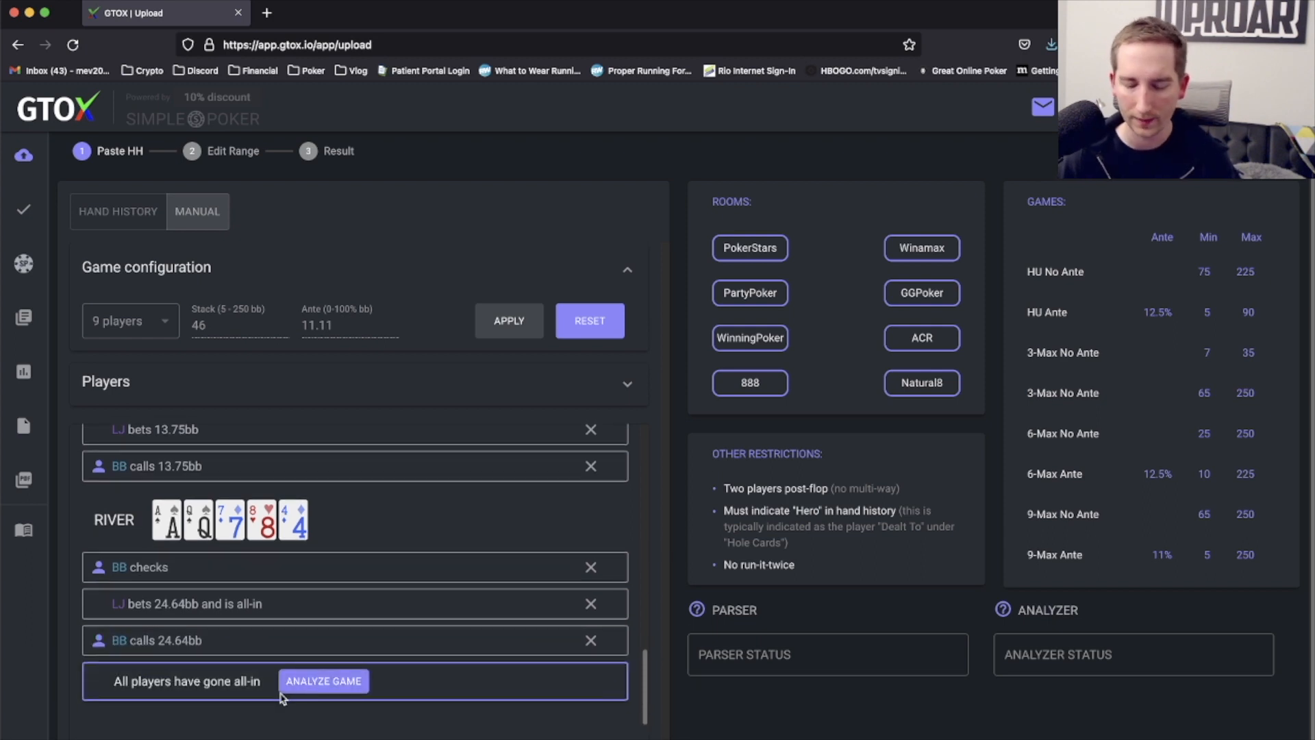
# Run the game analysis on the completed hand to proceed to range editing.
pyautogui.click(306, 683)
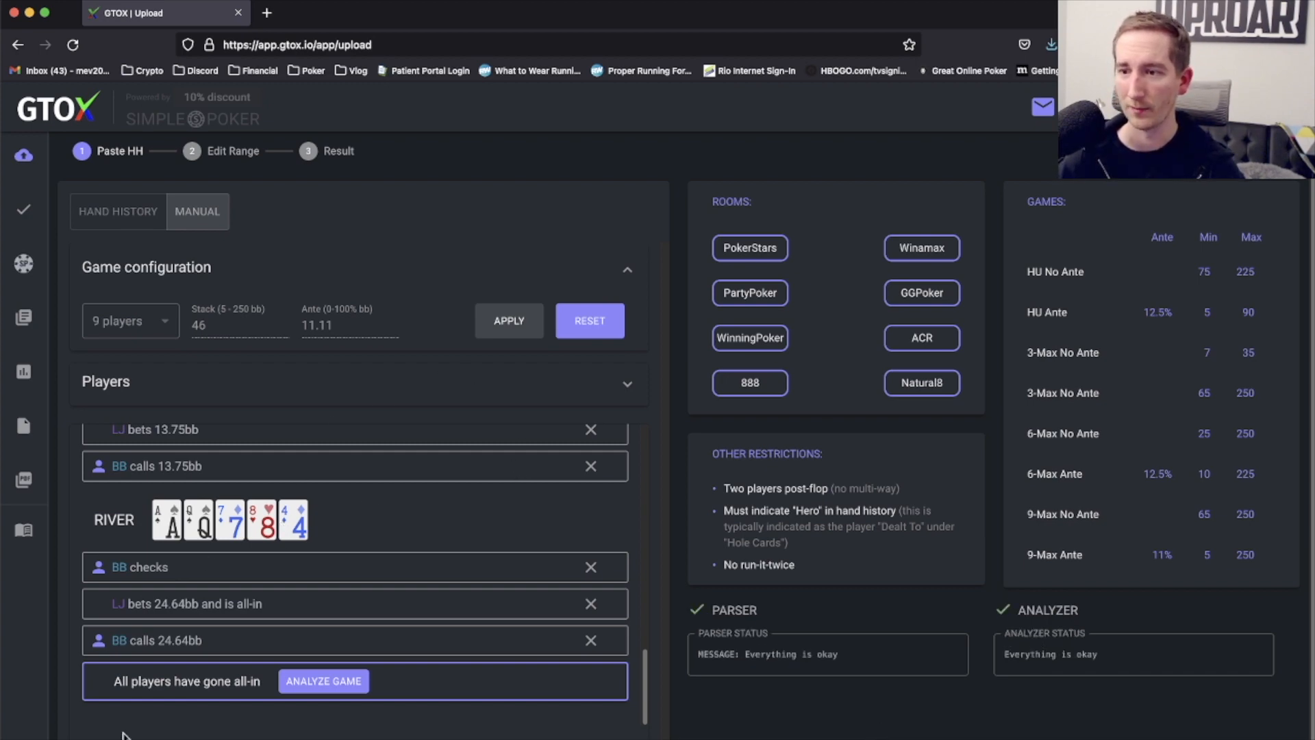
pyautogui.press('super+Tab')
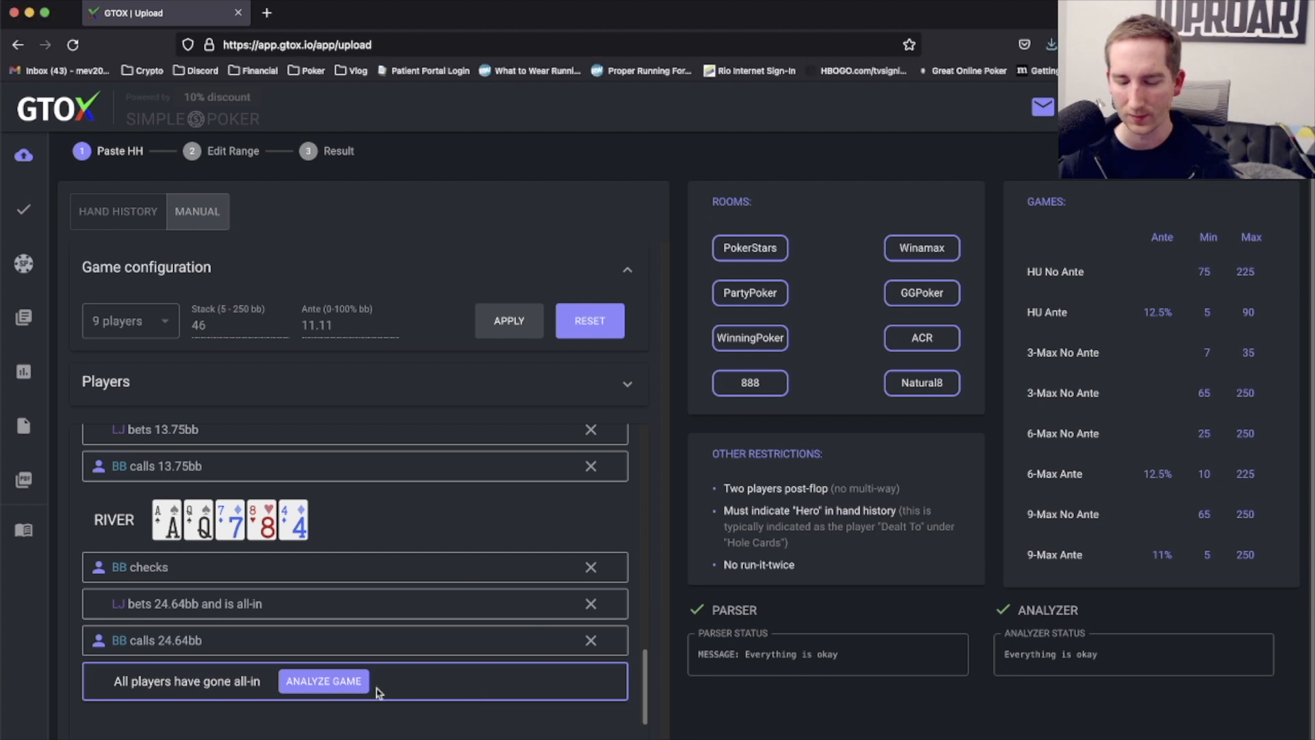
pyautogui.click(346, 682)
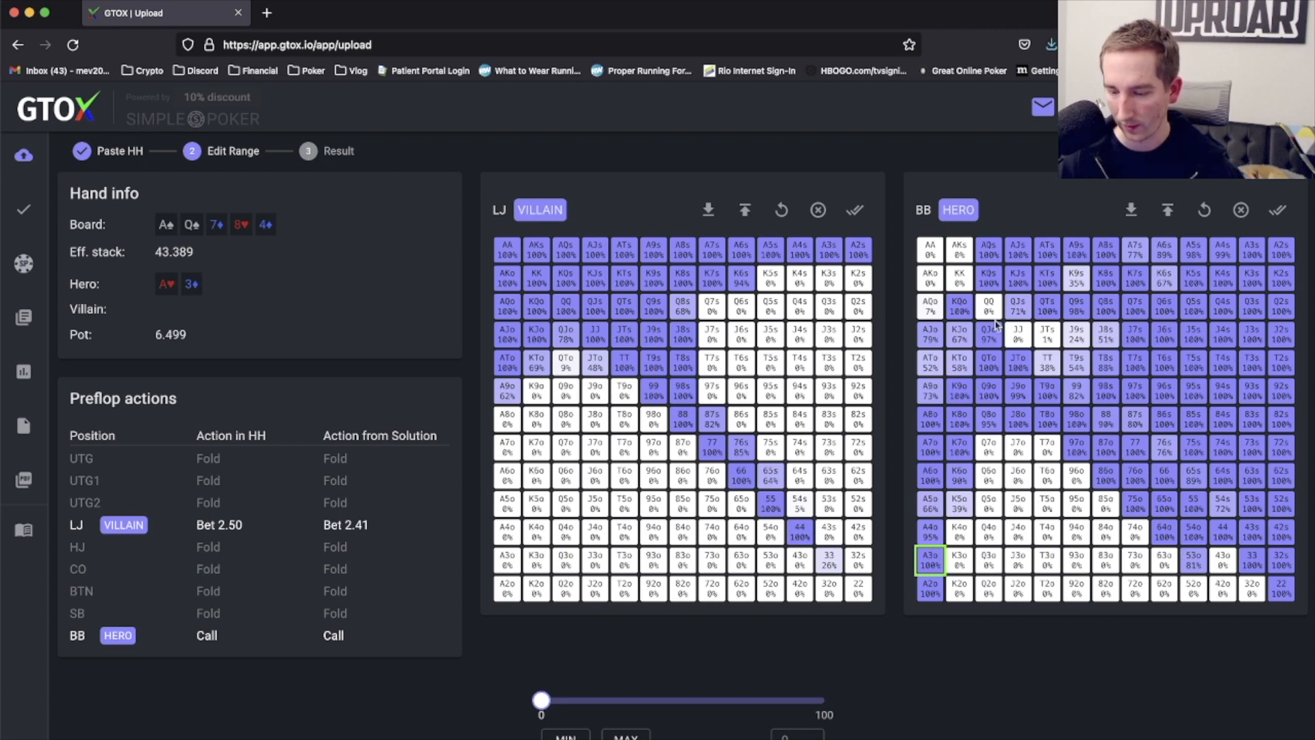
# Remove 53o, 64o and AQs from the BB hero range and submit the hand to the solve queue.
pyautogui.click(1185, 550)
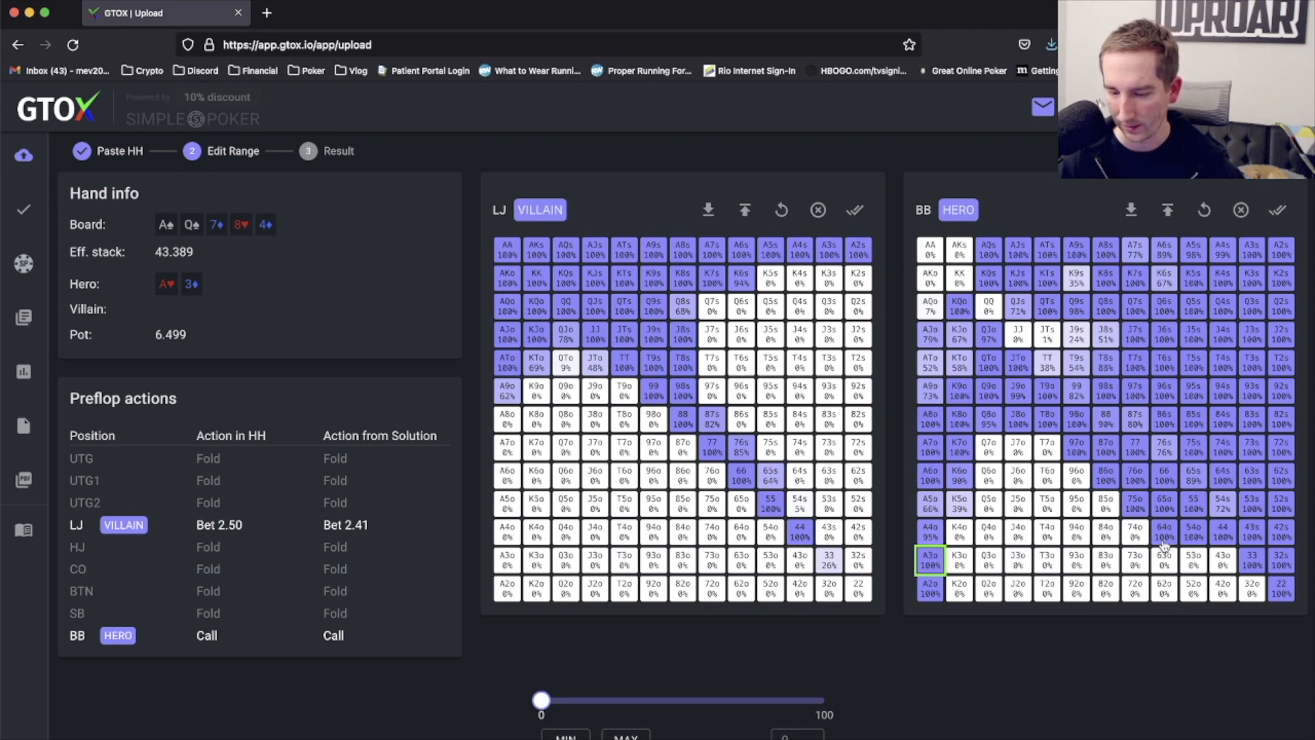
pyautogui.click(1164, 540)
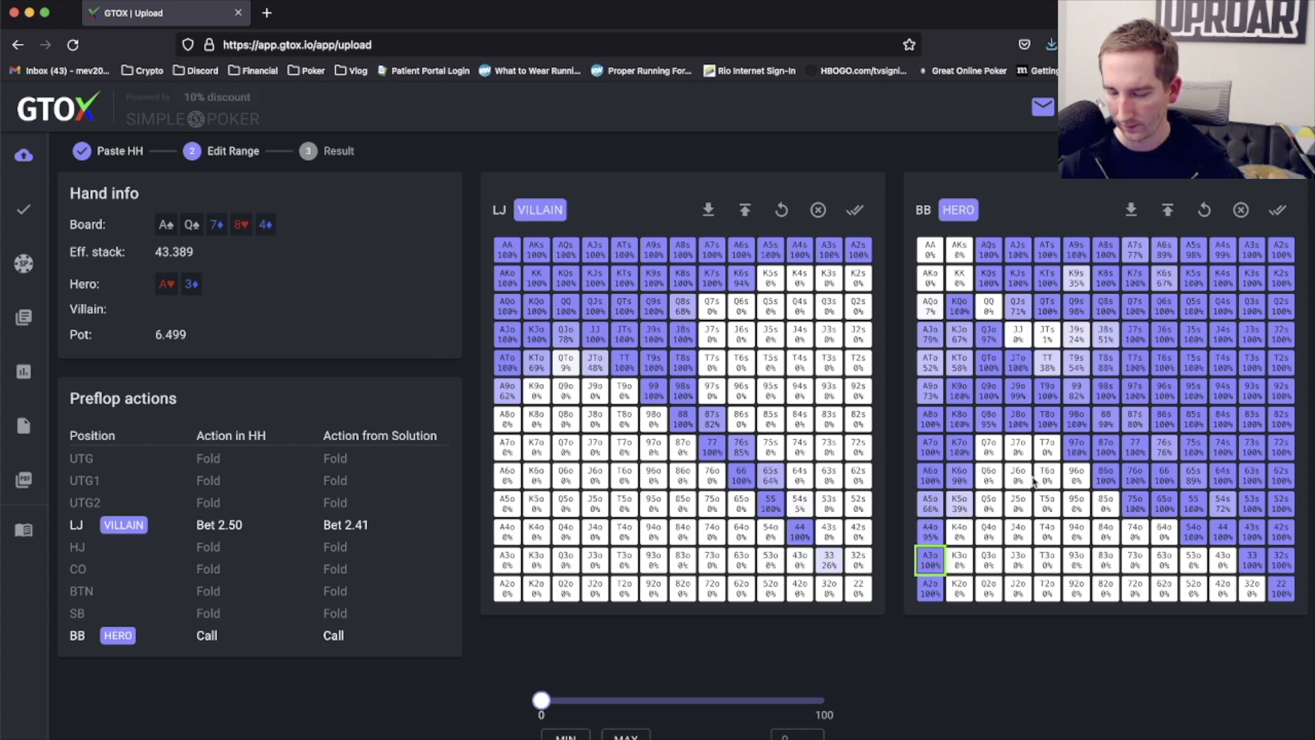
pyautogui.click(993, 253)
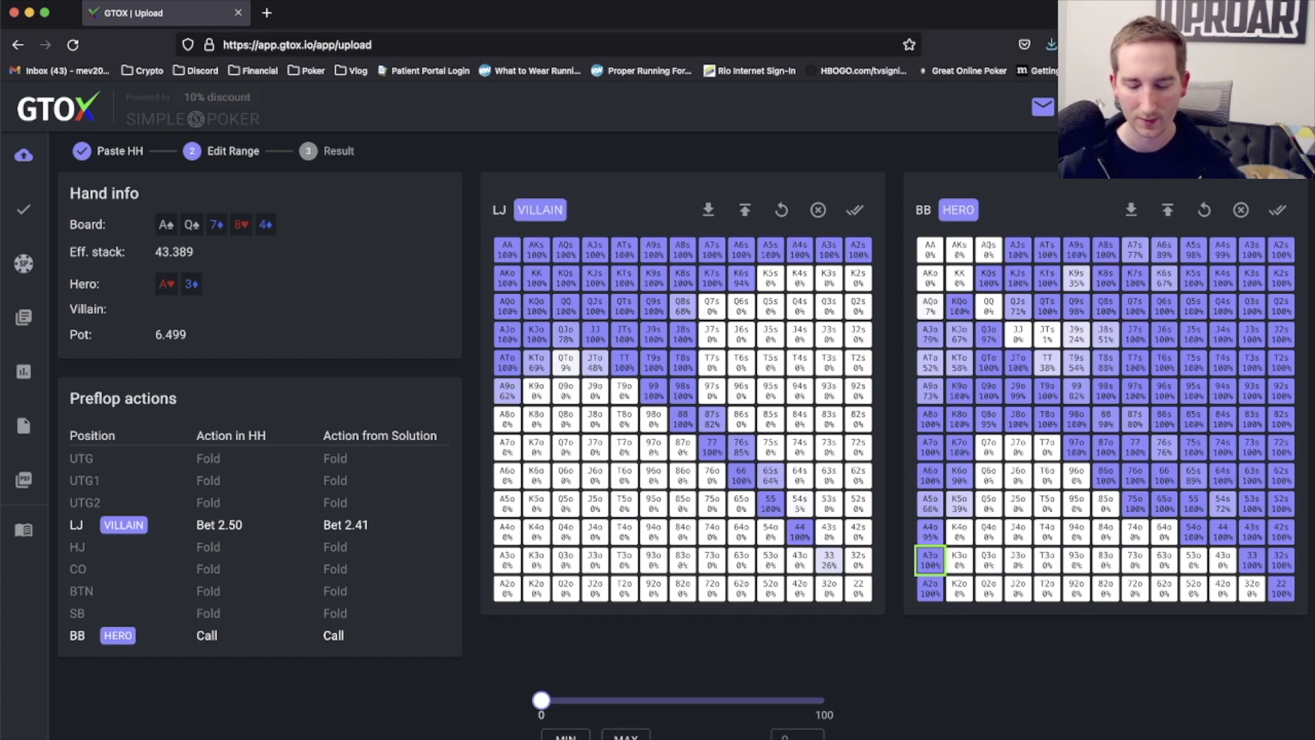
pyautogui.press('Return')
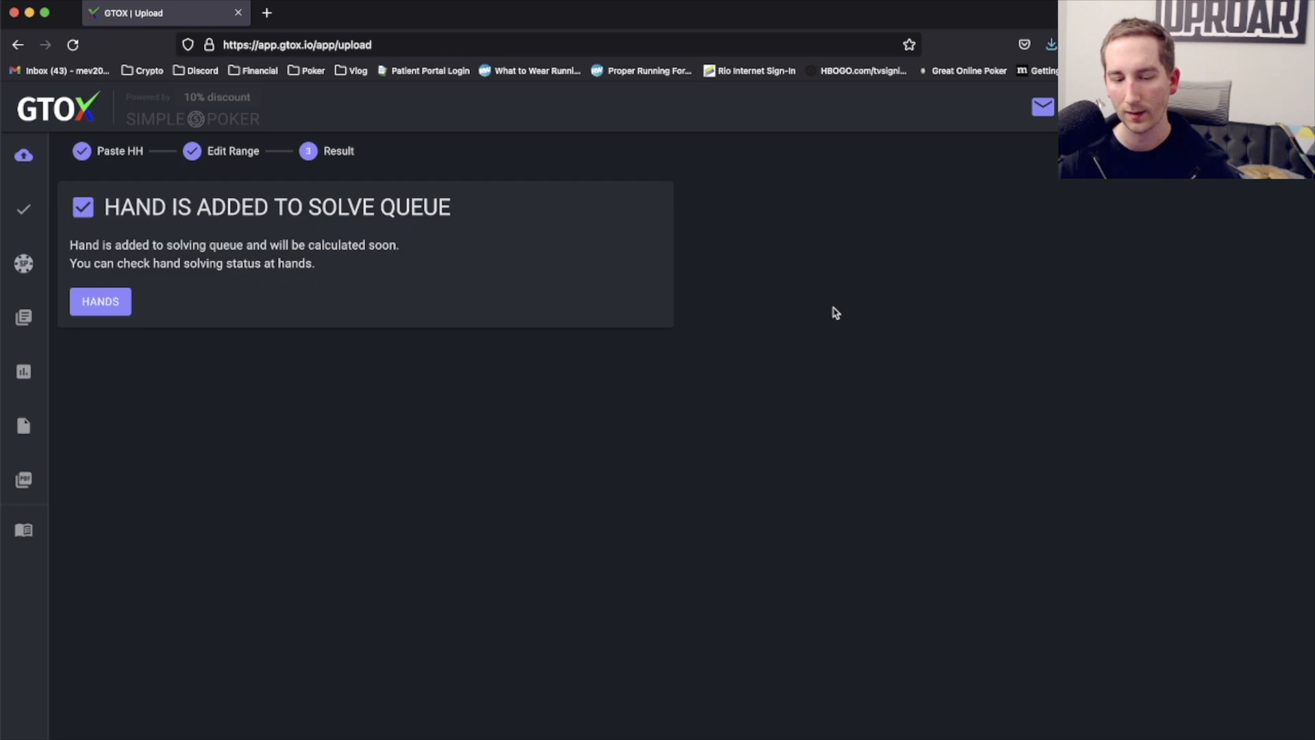
# Go to the hands list and open the report of the solved BB versus LJ hand with A♥ 3♦.
pyautogui.click(113, 311)
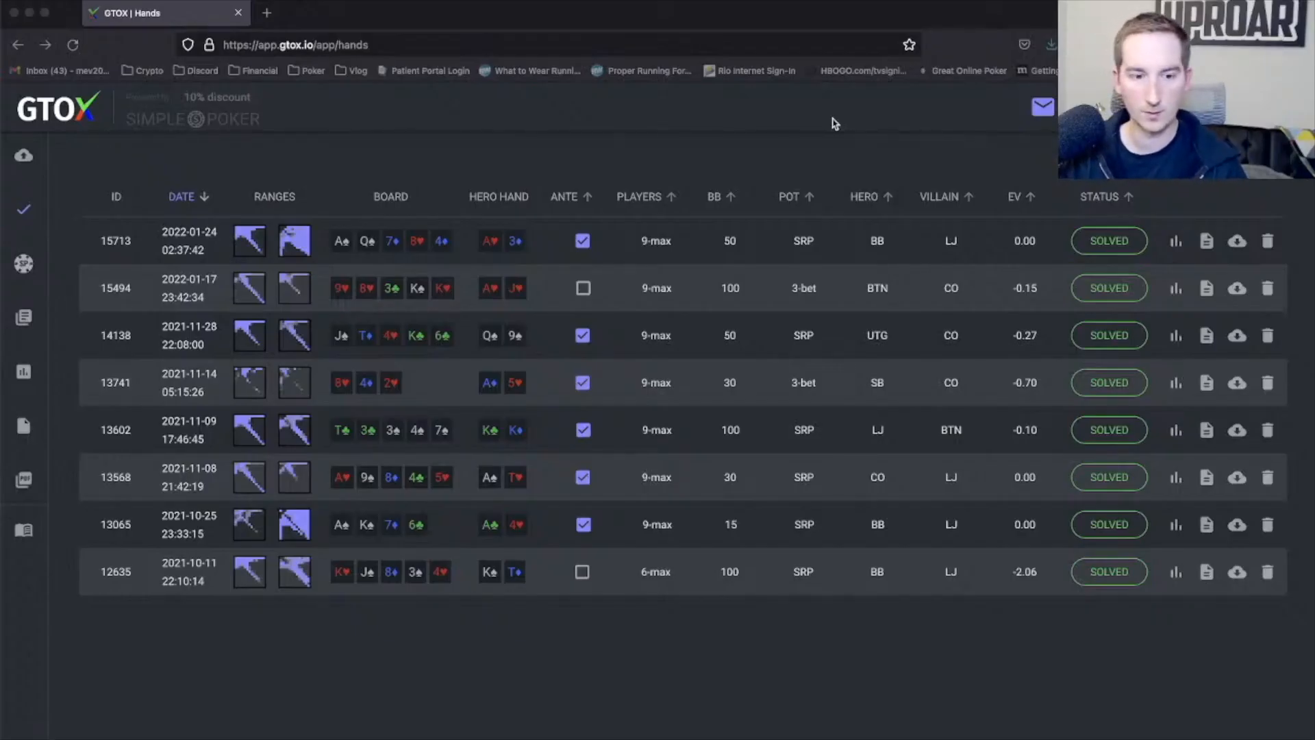
pyautogui.click(966, 167)
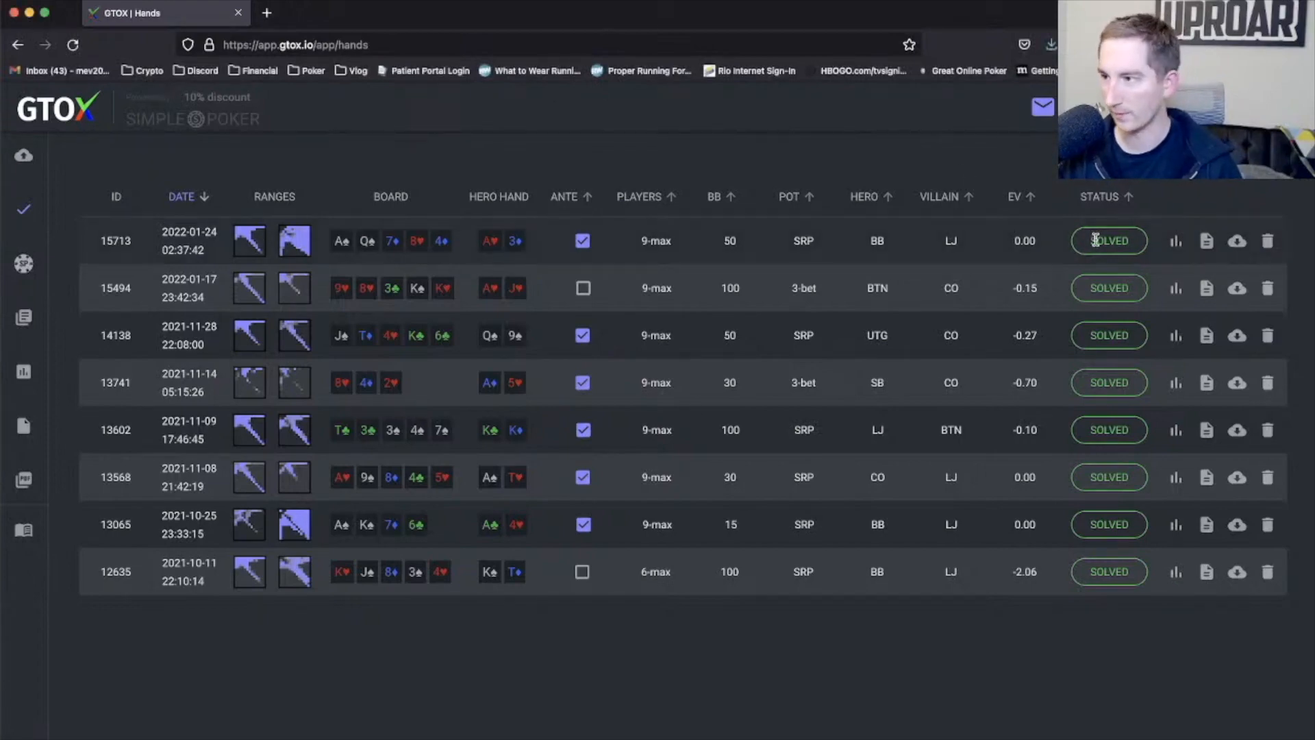
pyautogui.click(1175, 243)
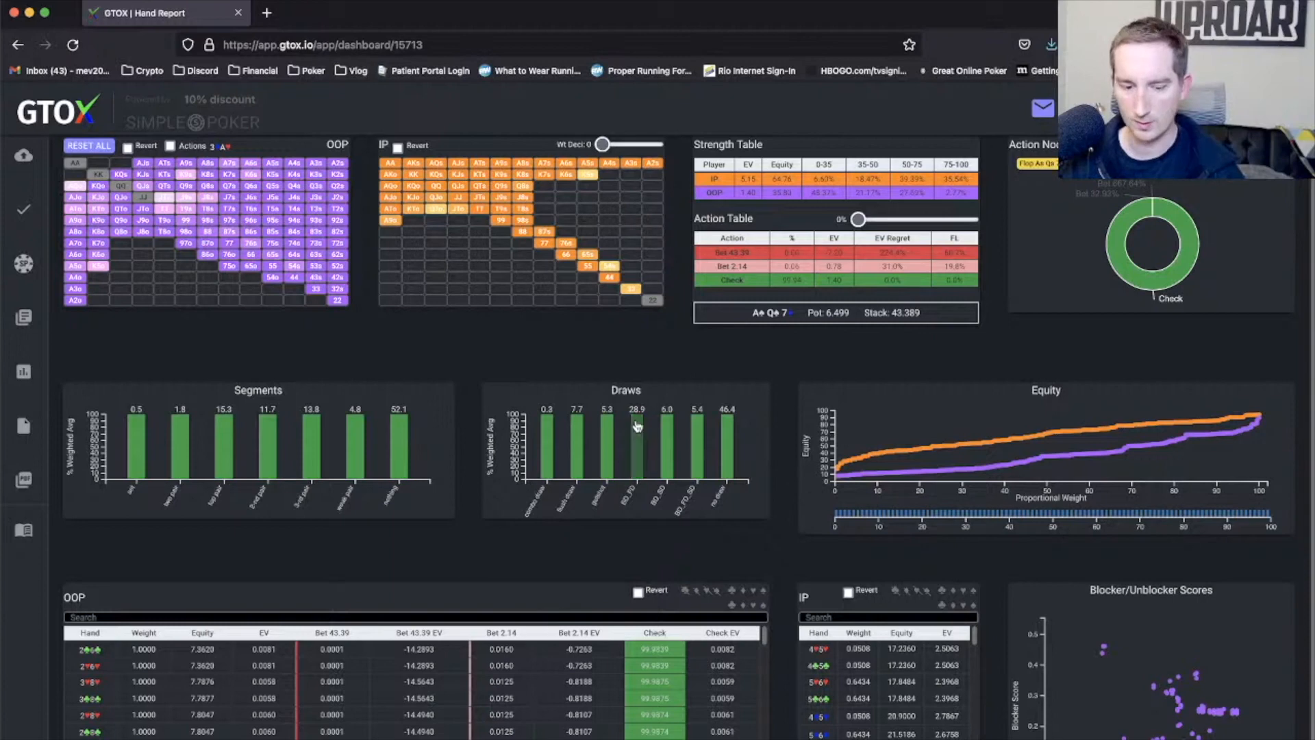
# Inspect the flop strategy of individual hands in the OOP range, filtering it to A9s and clearing that filter.
pyautogui.moveTo(187, 176)
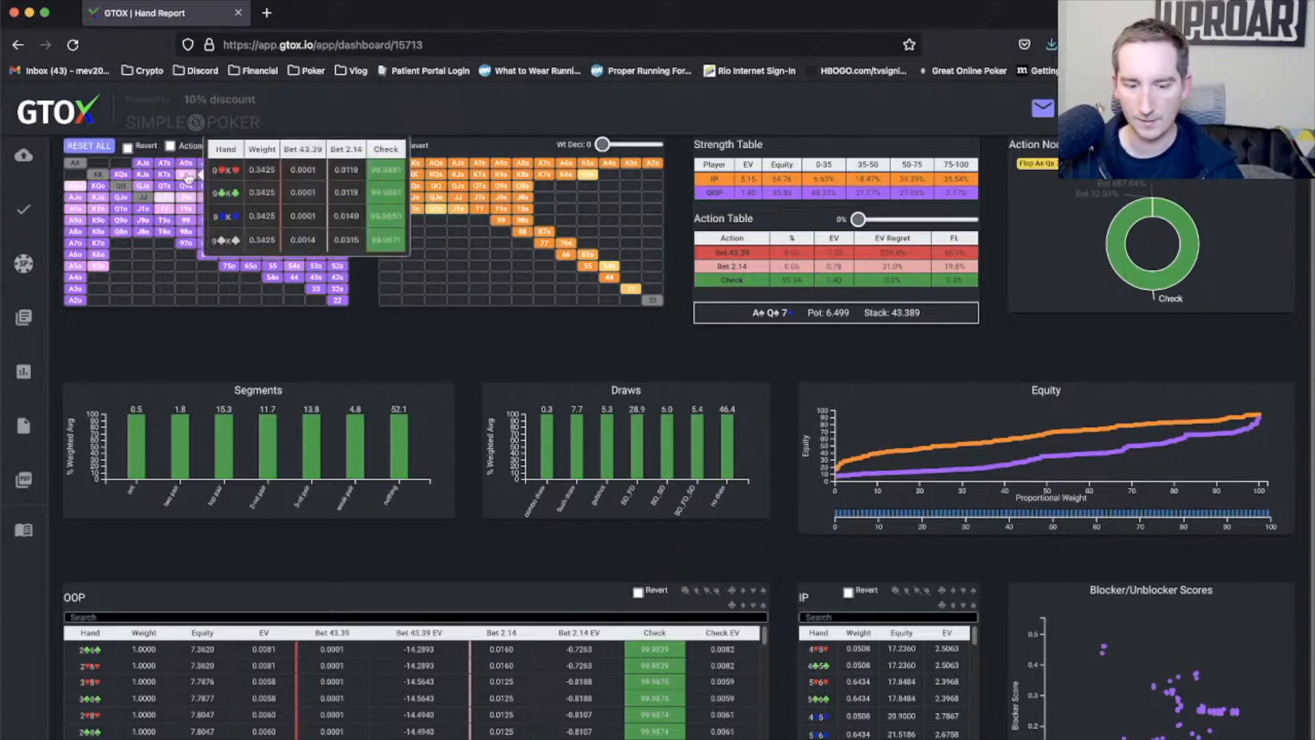
pyautogui.moveTo(299, 224)
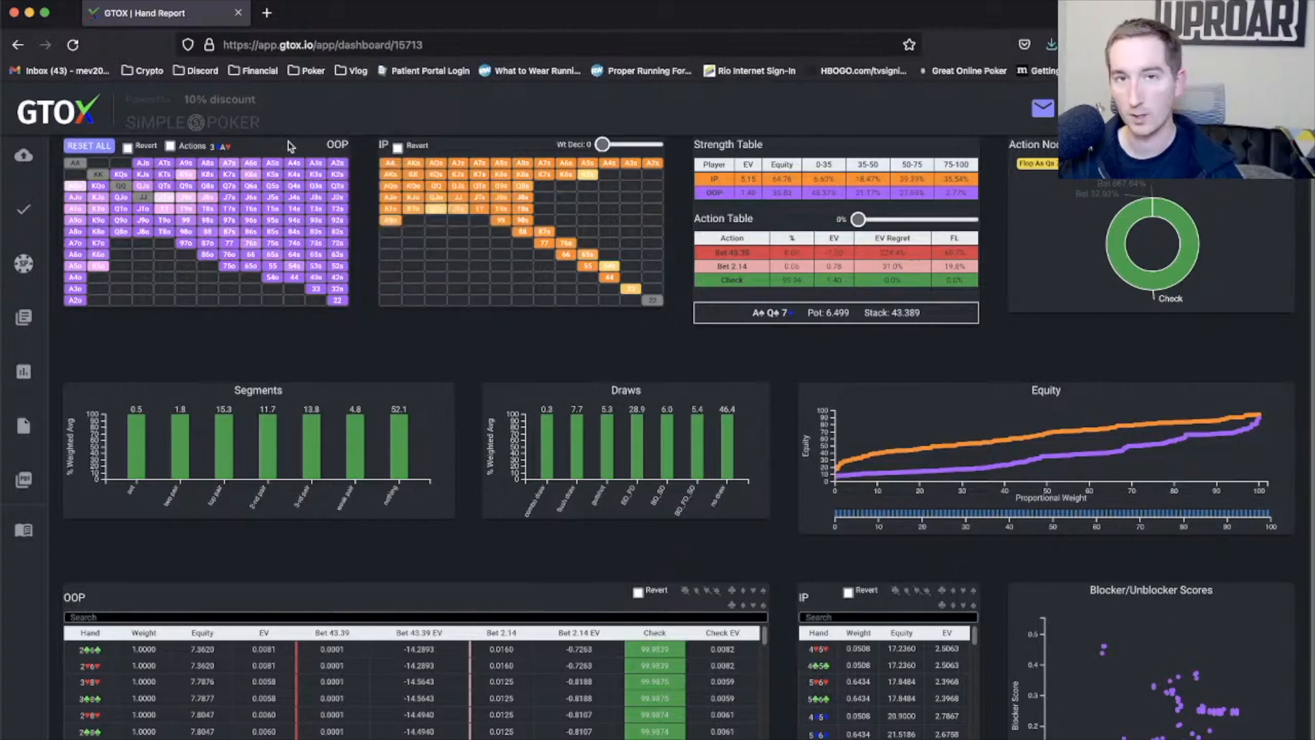
pyautogui.moveTo(230, 206)
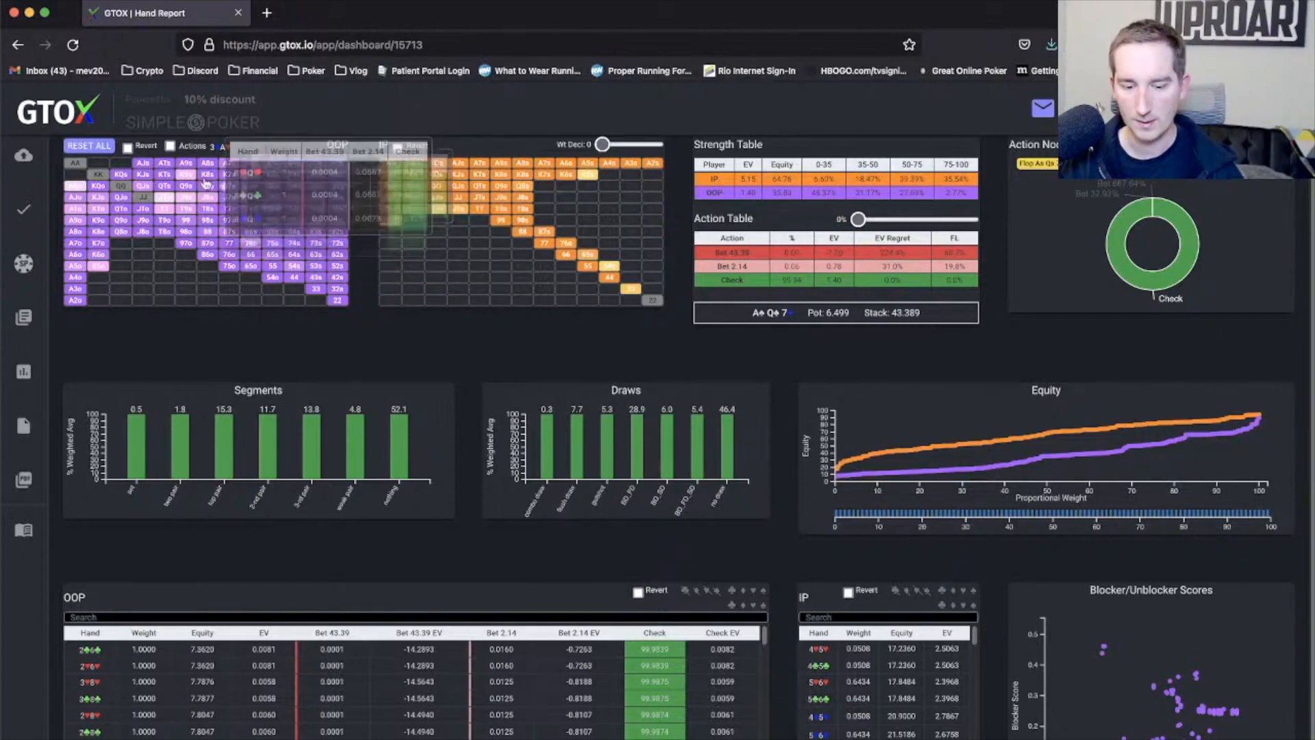
pyautogui.click(187, 165)
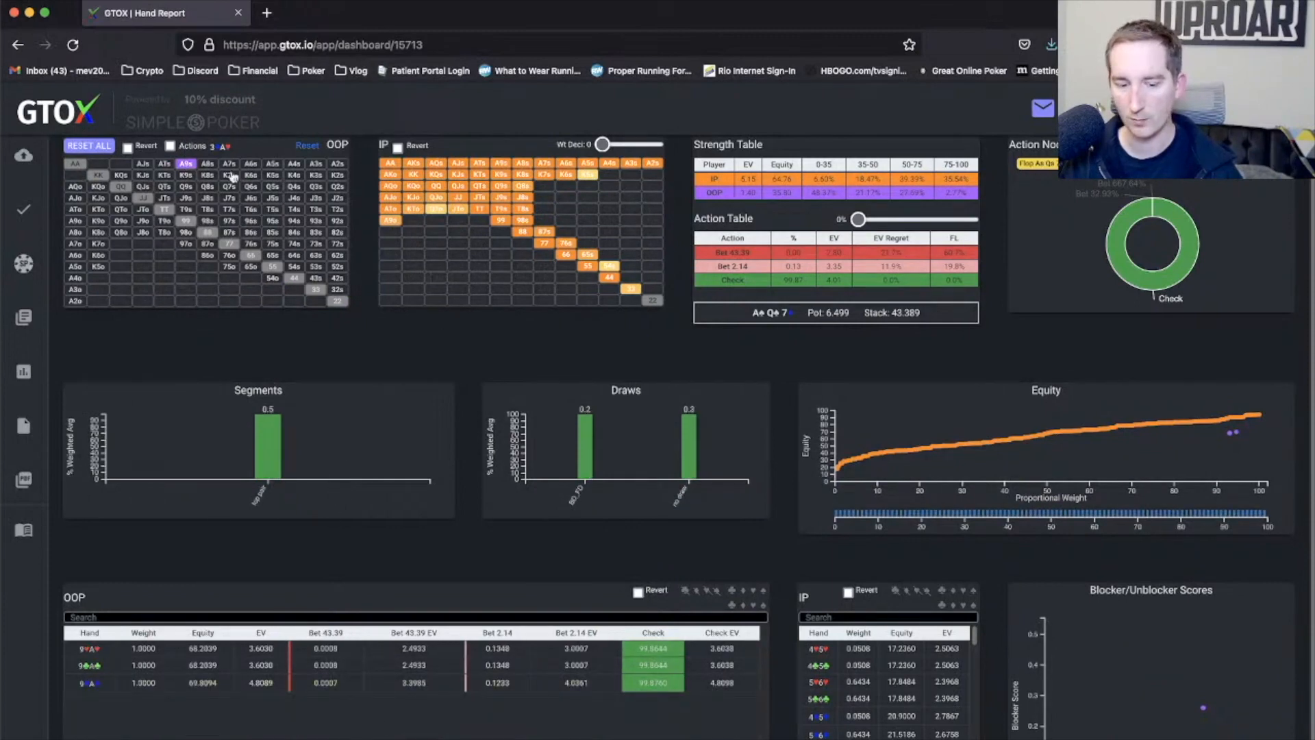
pyautogui.moveTo(187, 169)
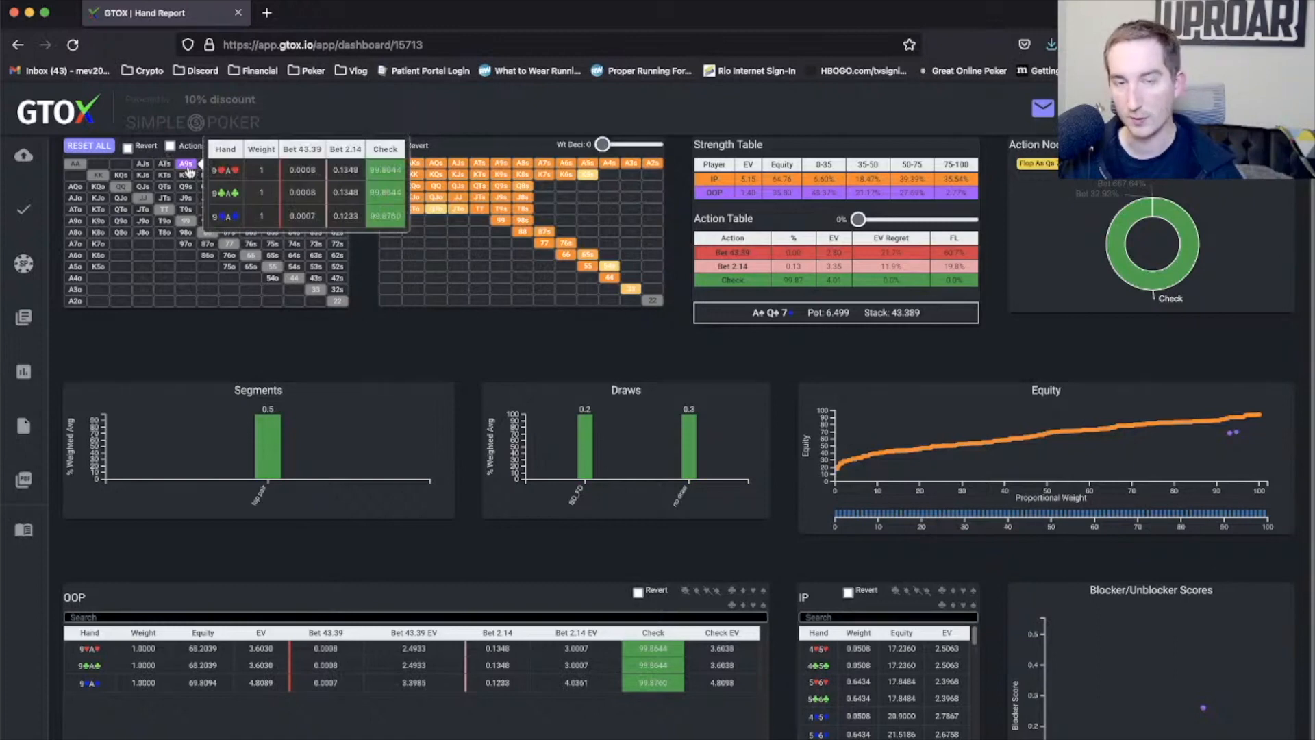
pyautogui.click(188, 169)
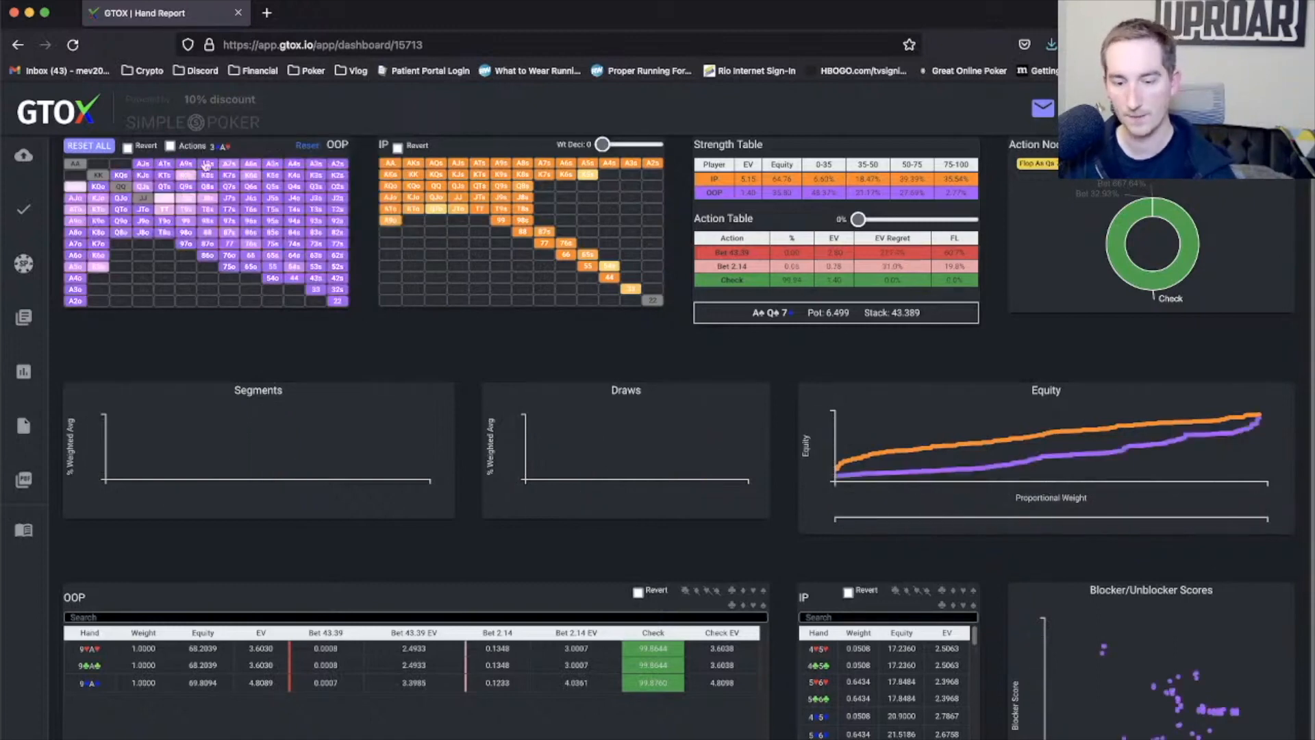
# Filter the IP range to ATs and review its equity and EV by combo.
pyautogui.click(477, 165)
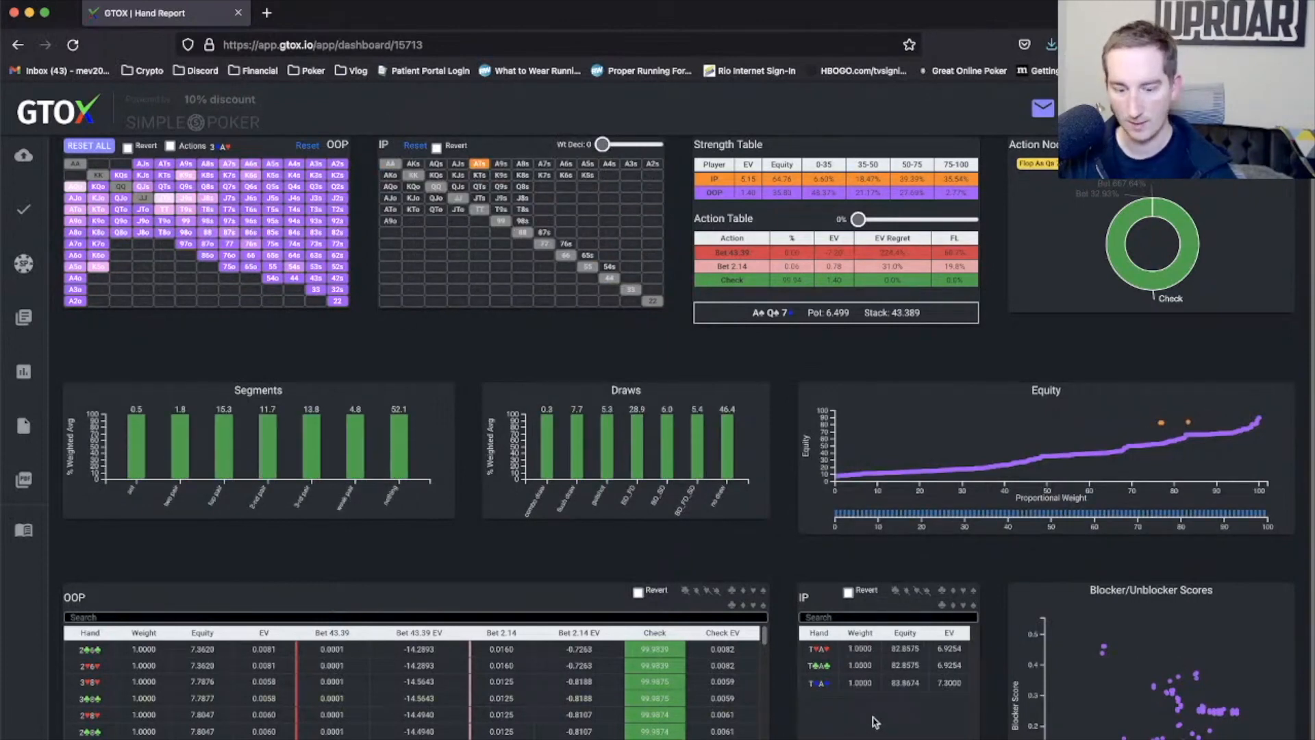
pyautogui.scroll(-1, 874, 722)
pyautogui.scroll(1, 873, 722)
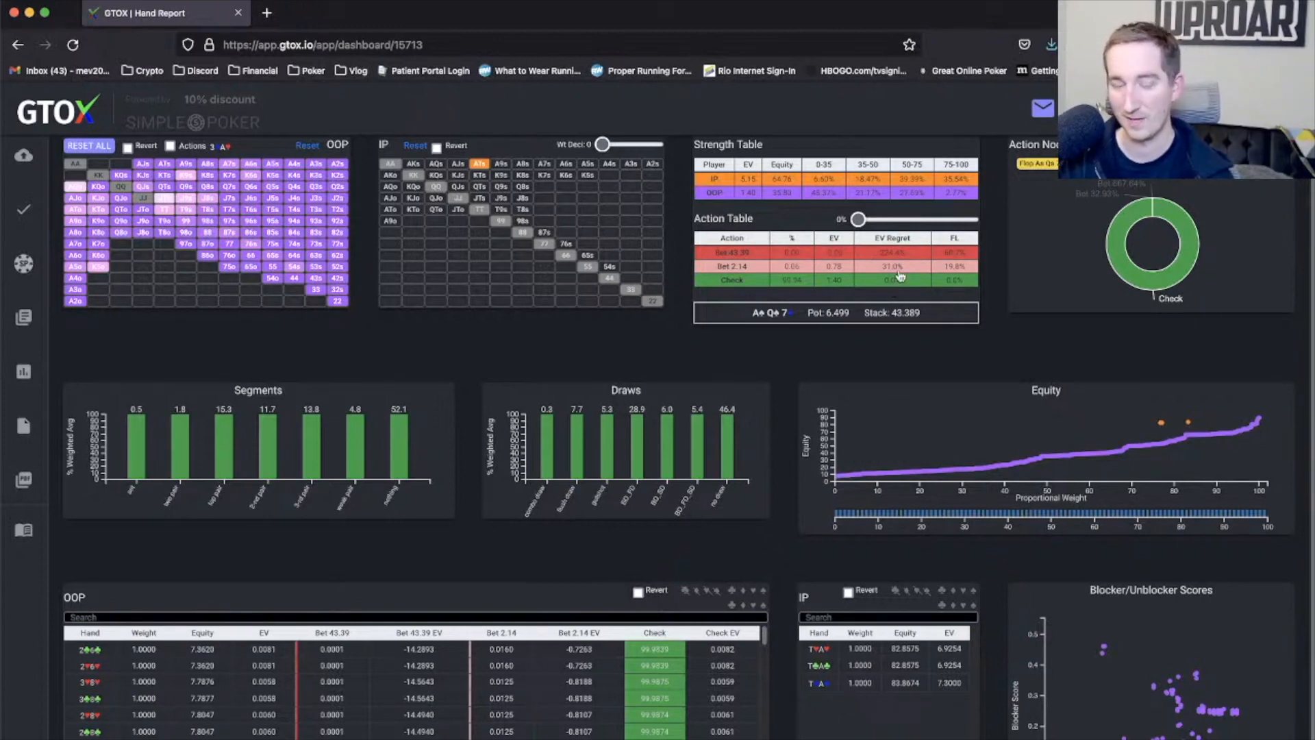
# Clear the ATs filter from the IP range and advance the flop action tree through OOP's check.
pyautogui.moveTo(337, 302)
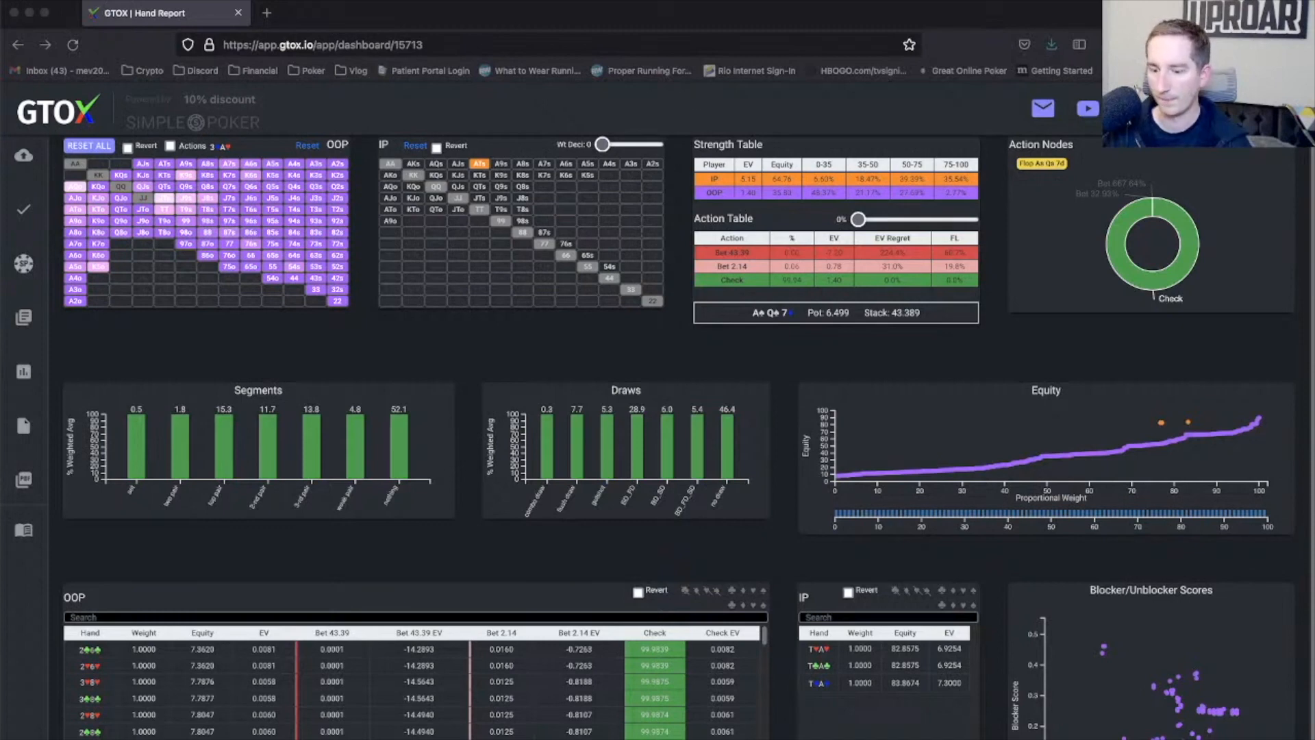
pyautogui.click(1161, 261)
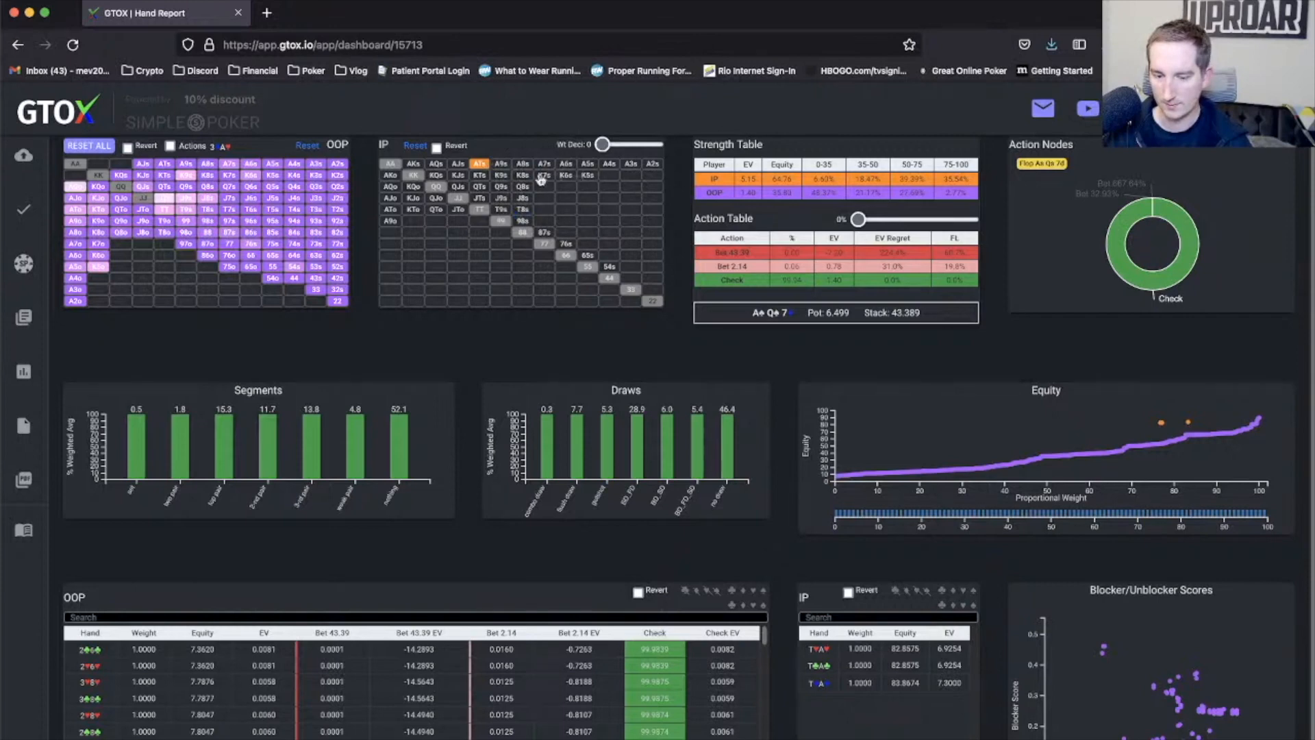
pyautogui.click(481, 167)
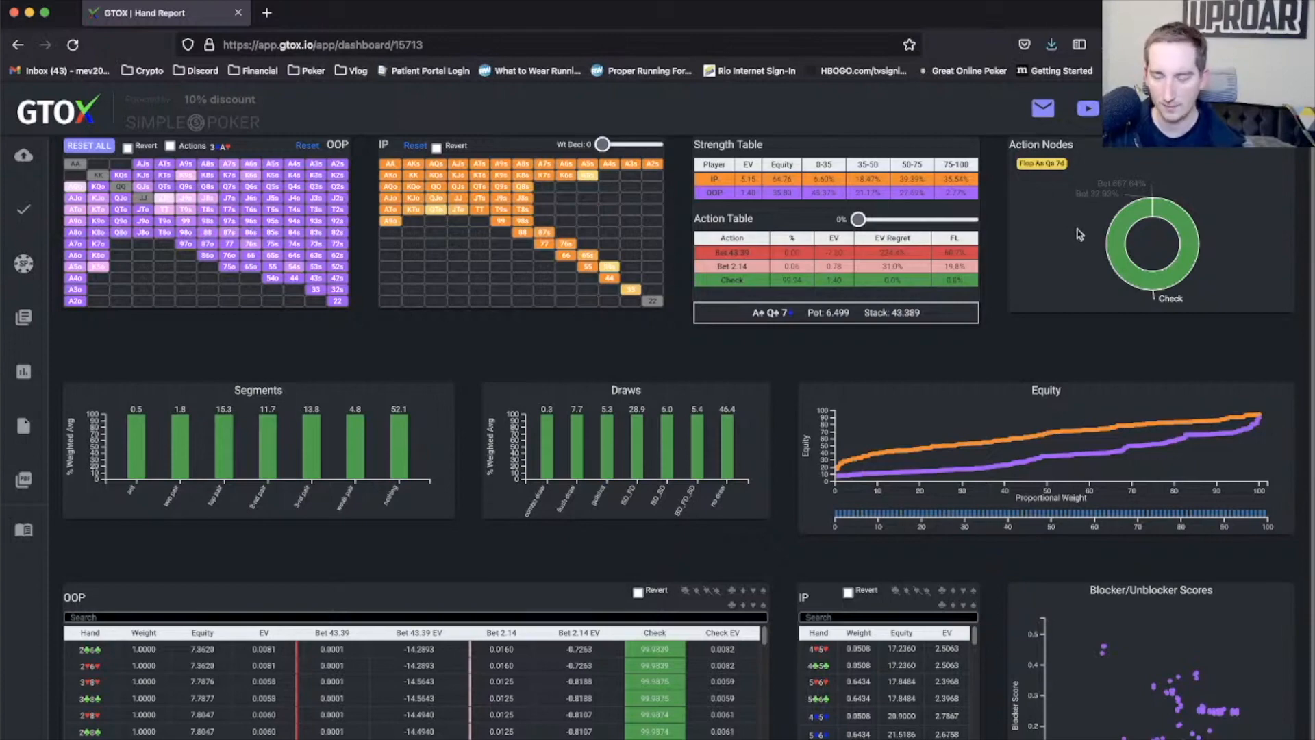
pyautogui.click(1190, 235)
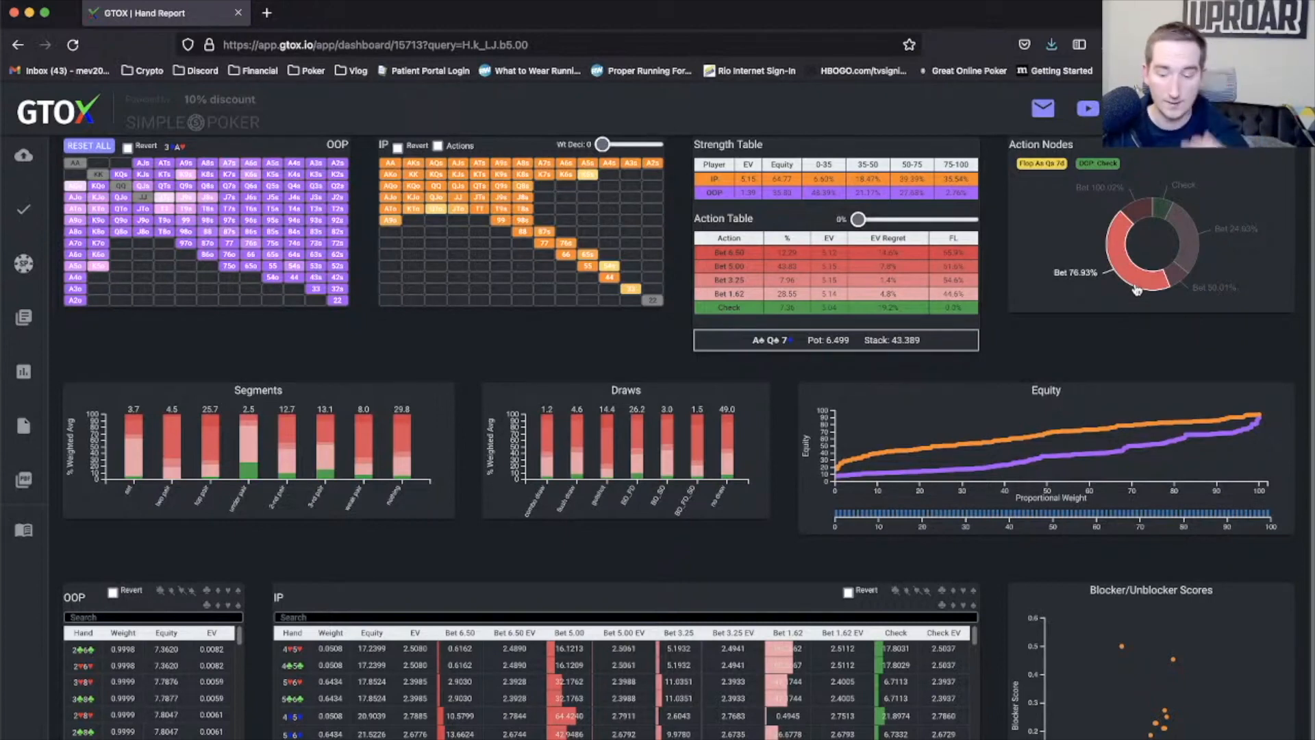
# Inspect IP's flop betting frequencies and EVs for ATs and KJs, filtering the IP range to each hand and clearing the filter.
pyautogui.click(480, 165)
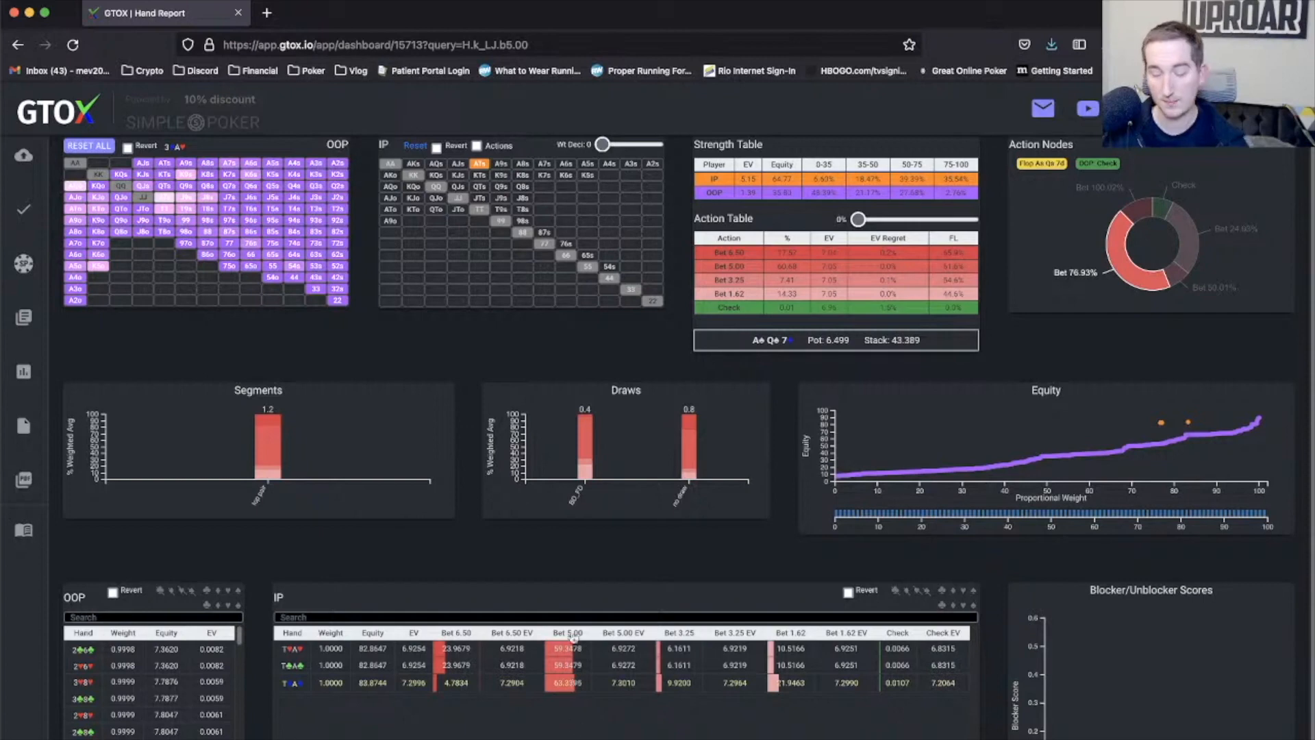
pyautogui.click(478, 168)
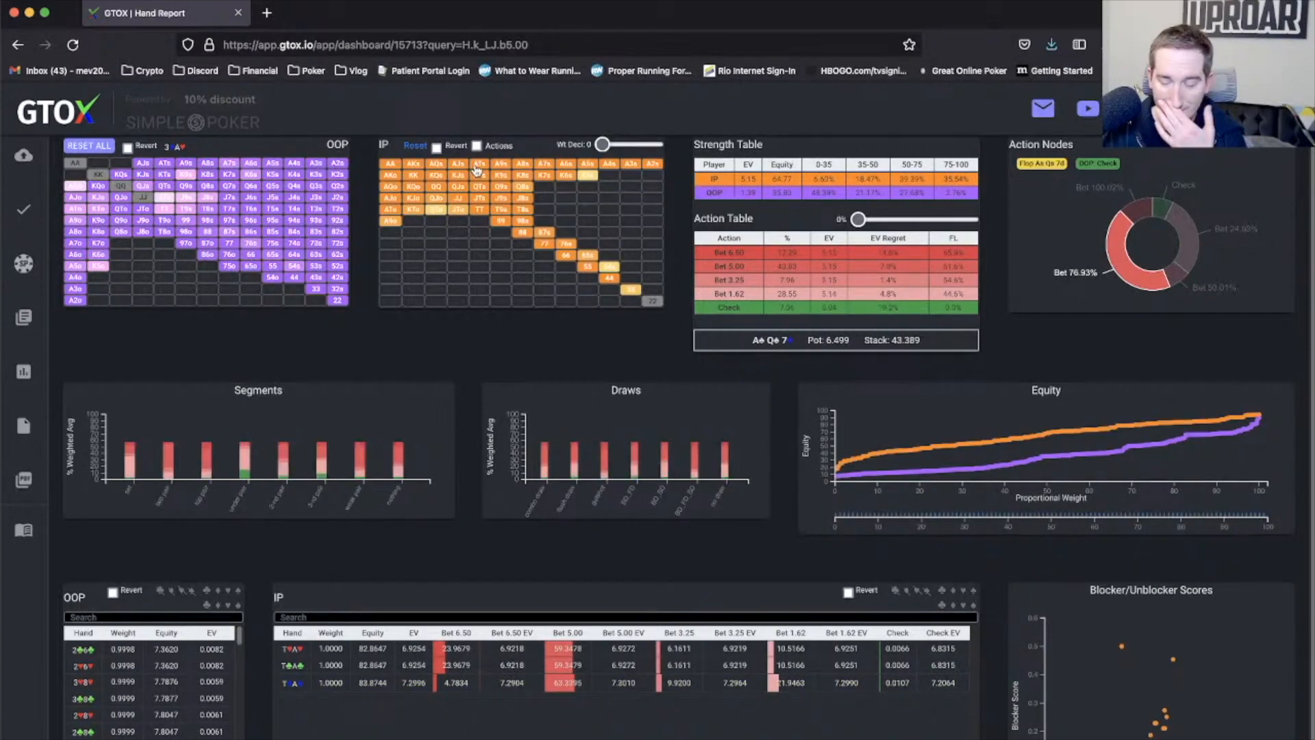
pyautogui.moveTo(459, 181)
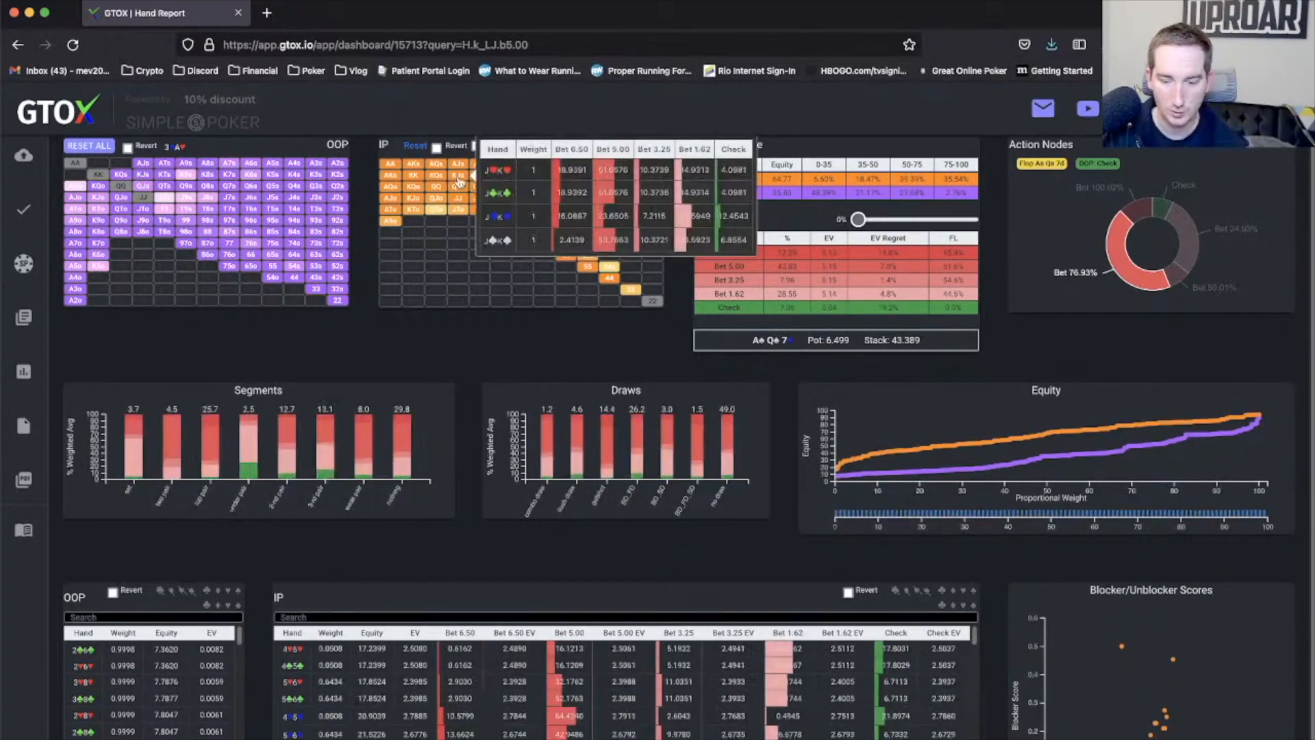
pyautogui.click(459, 180)
pyautogui.scroll(-1, 652, 537)
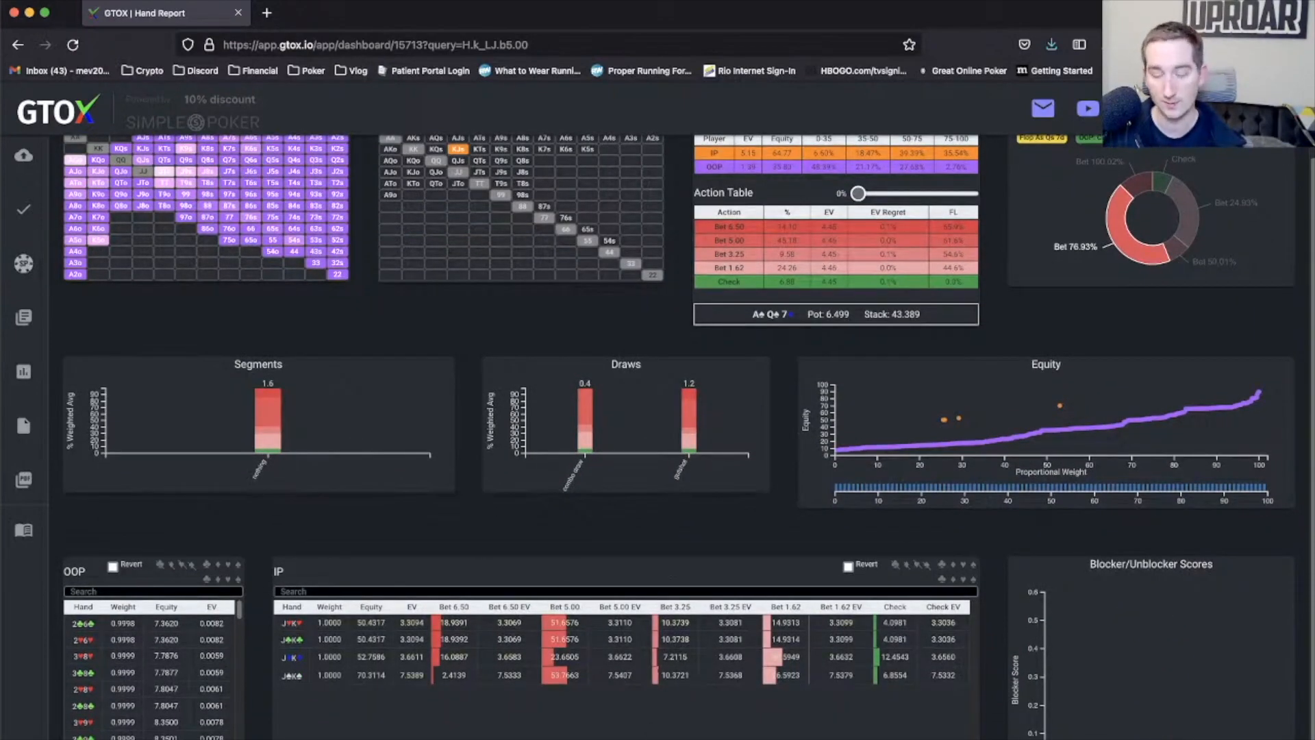
pyautogui.scroll(1, 691, 543)
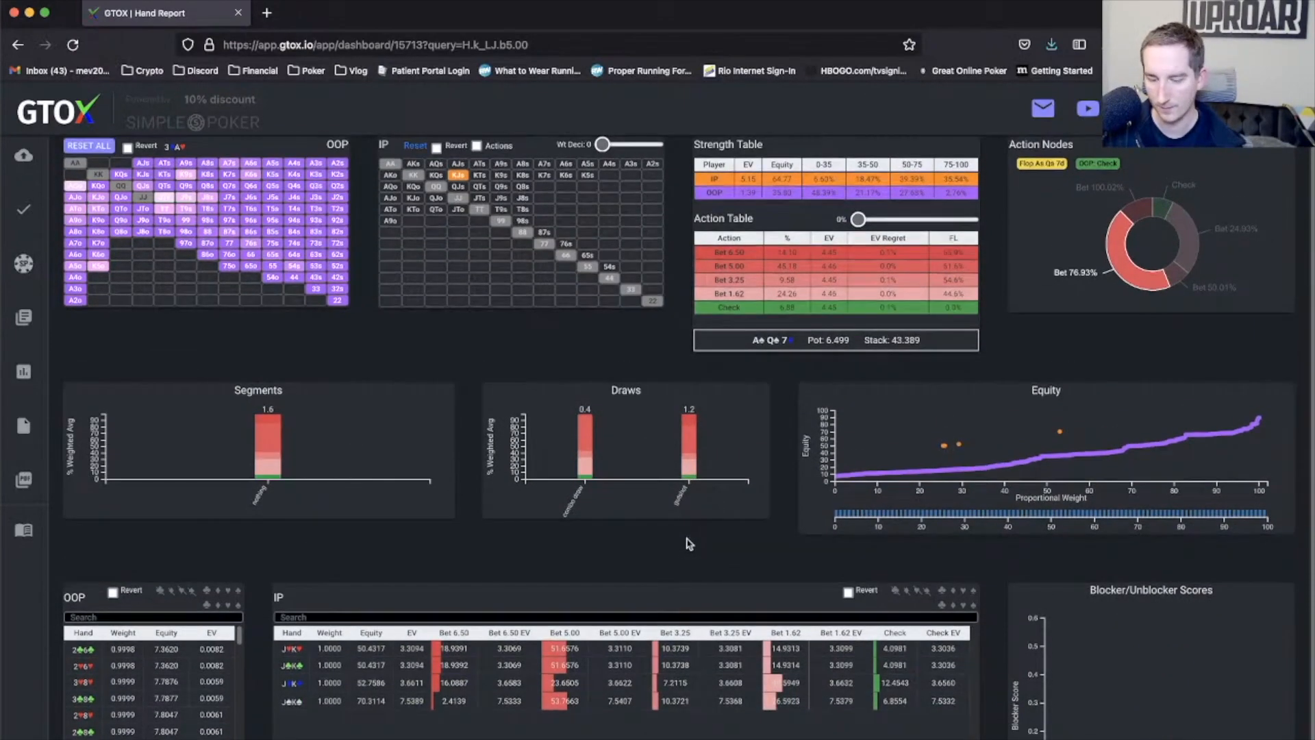
pyautogui.click(459, 178)
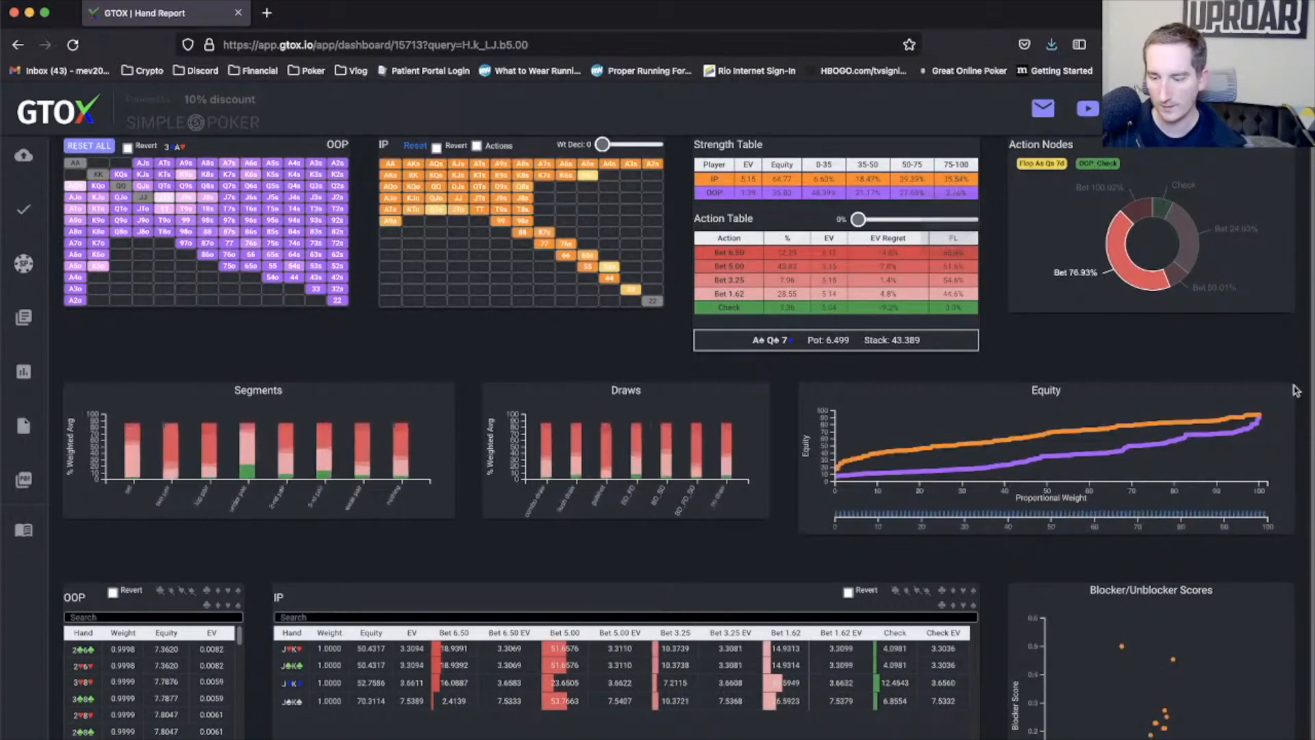
# Advance to OOP's decision facing the 5.00 flop bet and inspect the A9s response, clearing that filter.
pyautogui.click(1128, 283)
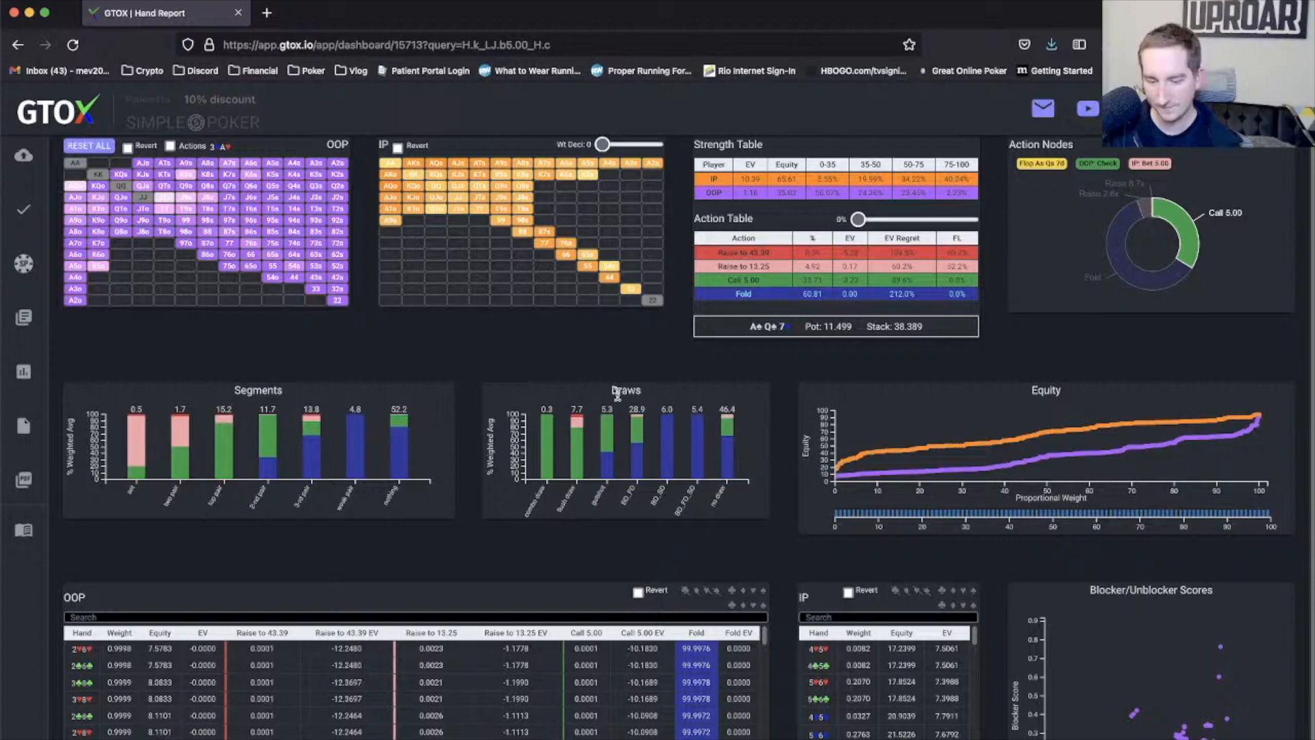
pyautogui.click(185, 166)
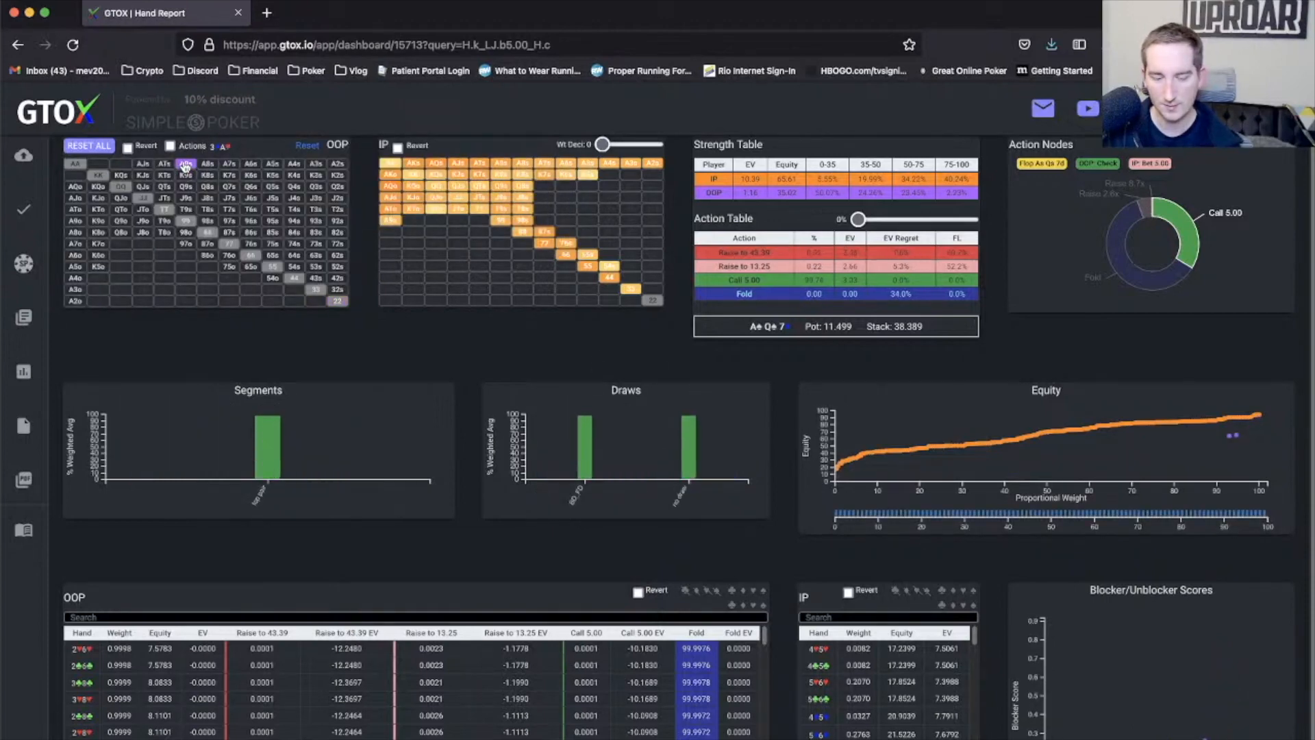
pyautogui.moveTo(187, 170)
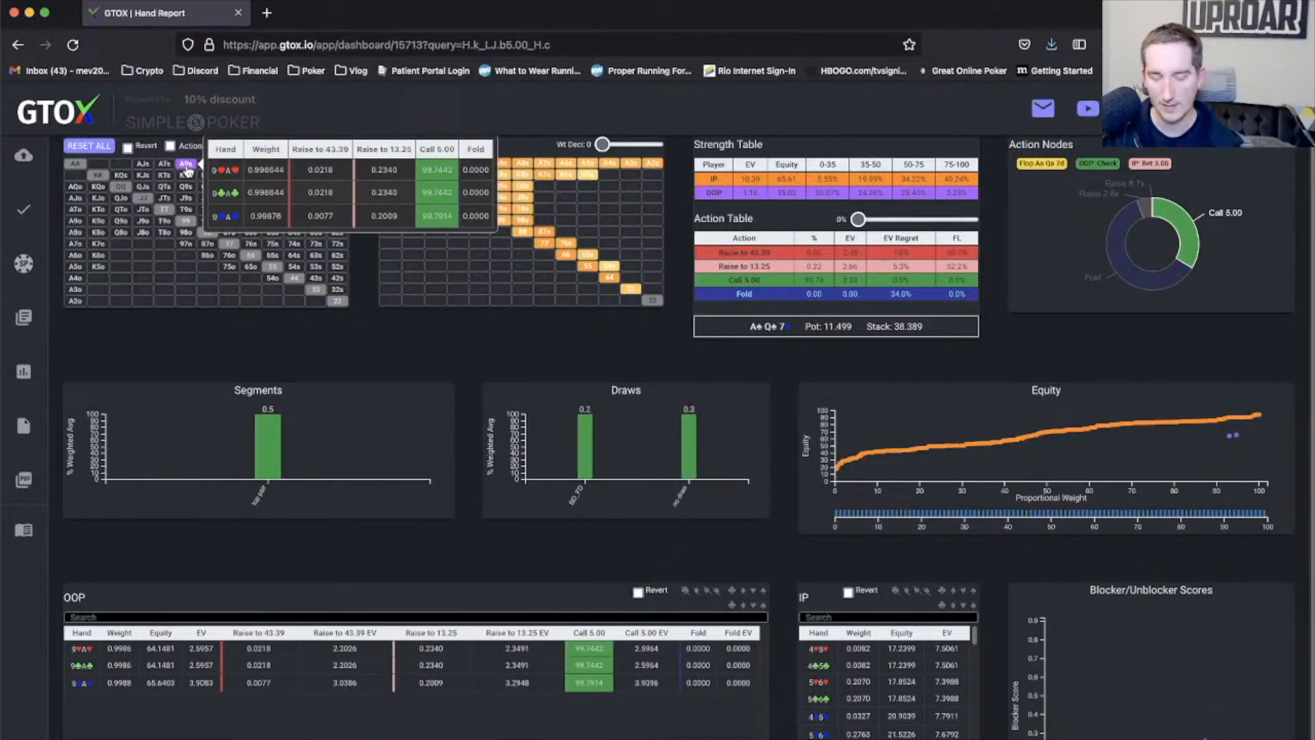
pyautogui.click(187, 169)
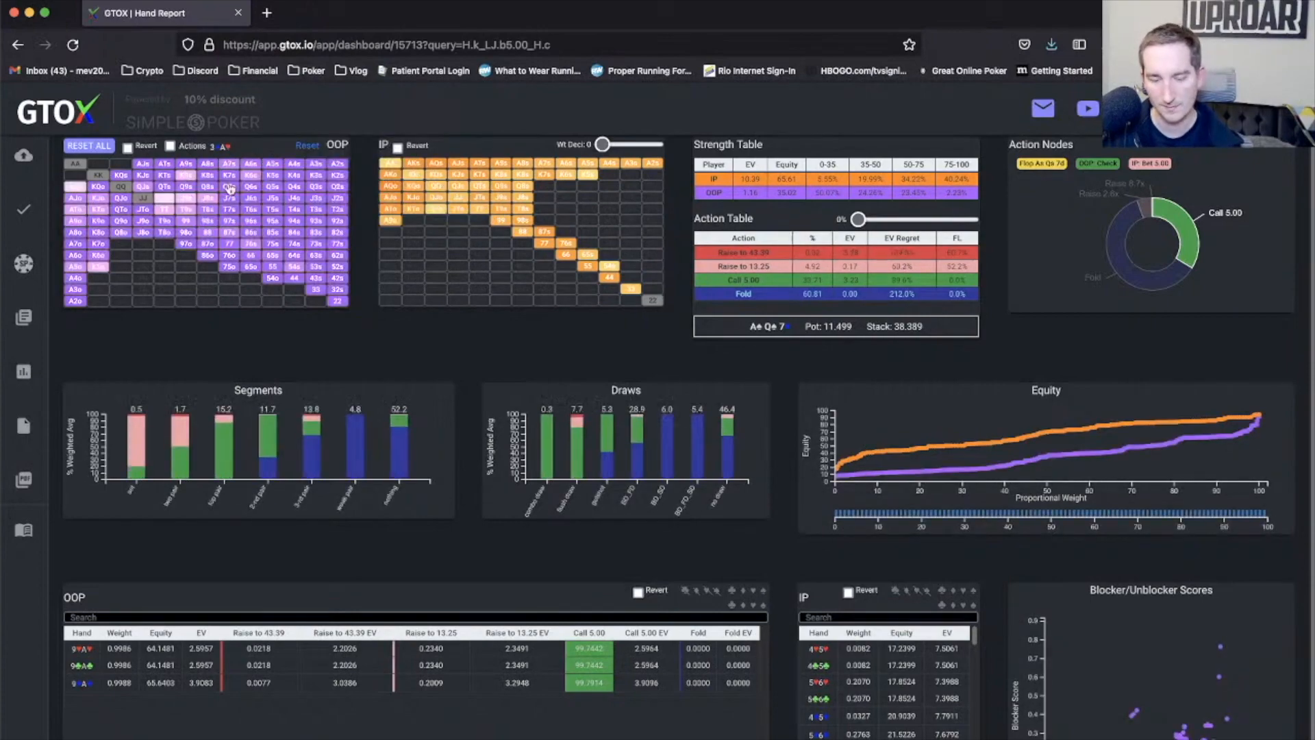
# Inspect OOP's response to the 5.00 bet with A3o and with the top pair segment, clearing both filters.
pyautogui.moveTo(82, 295)
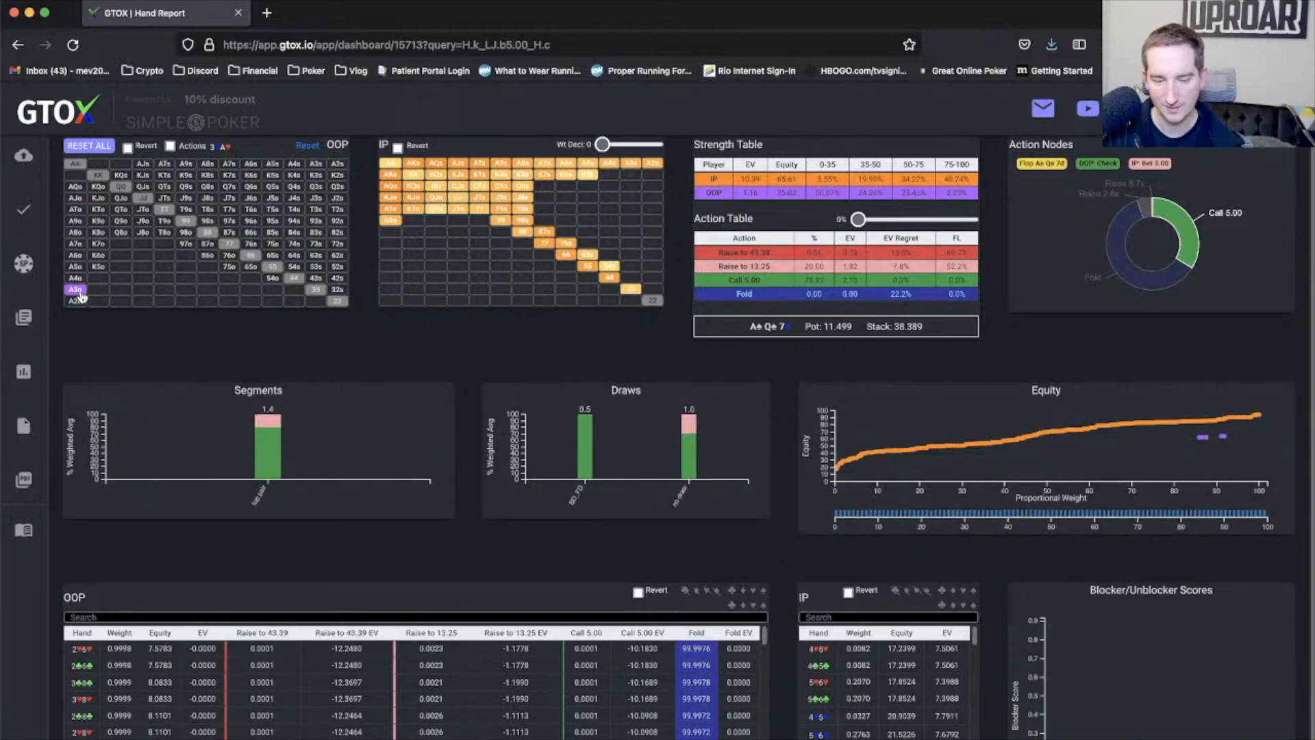
pyautogui.moveTo(78, 294)
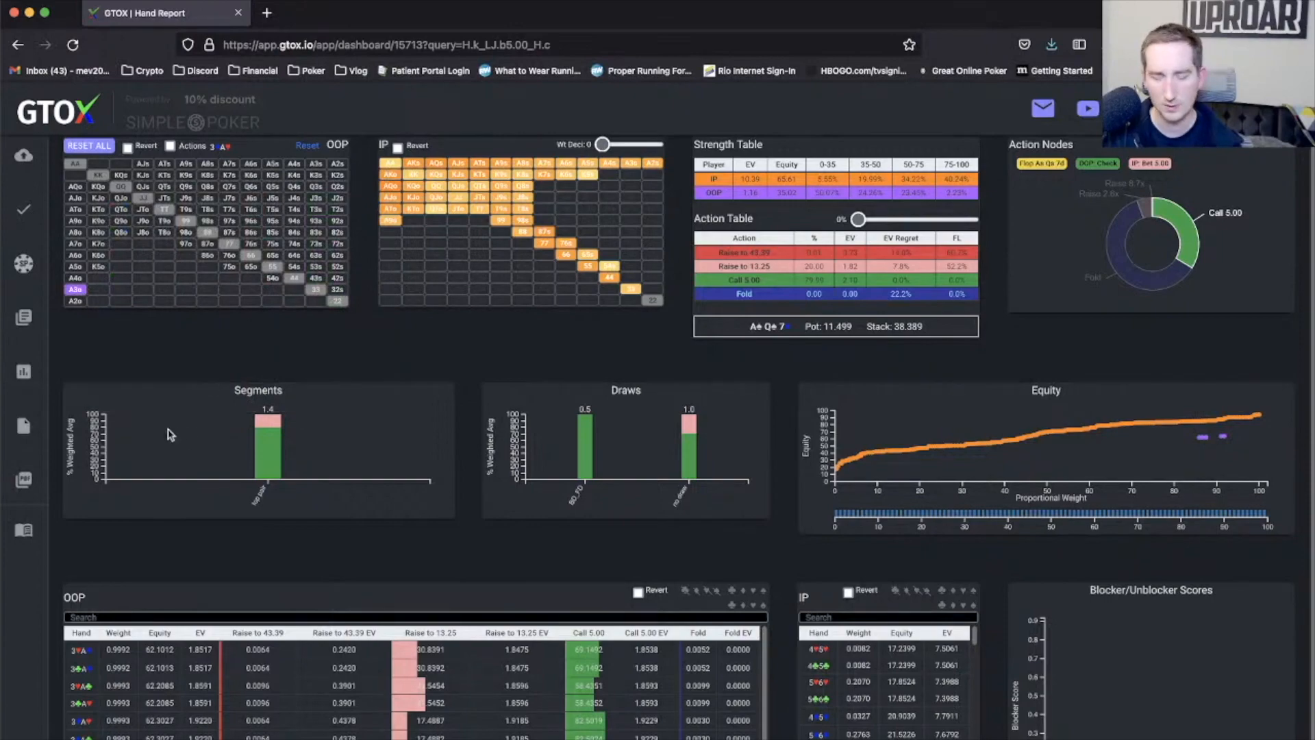
pyautogui.click(68, 296)
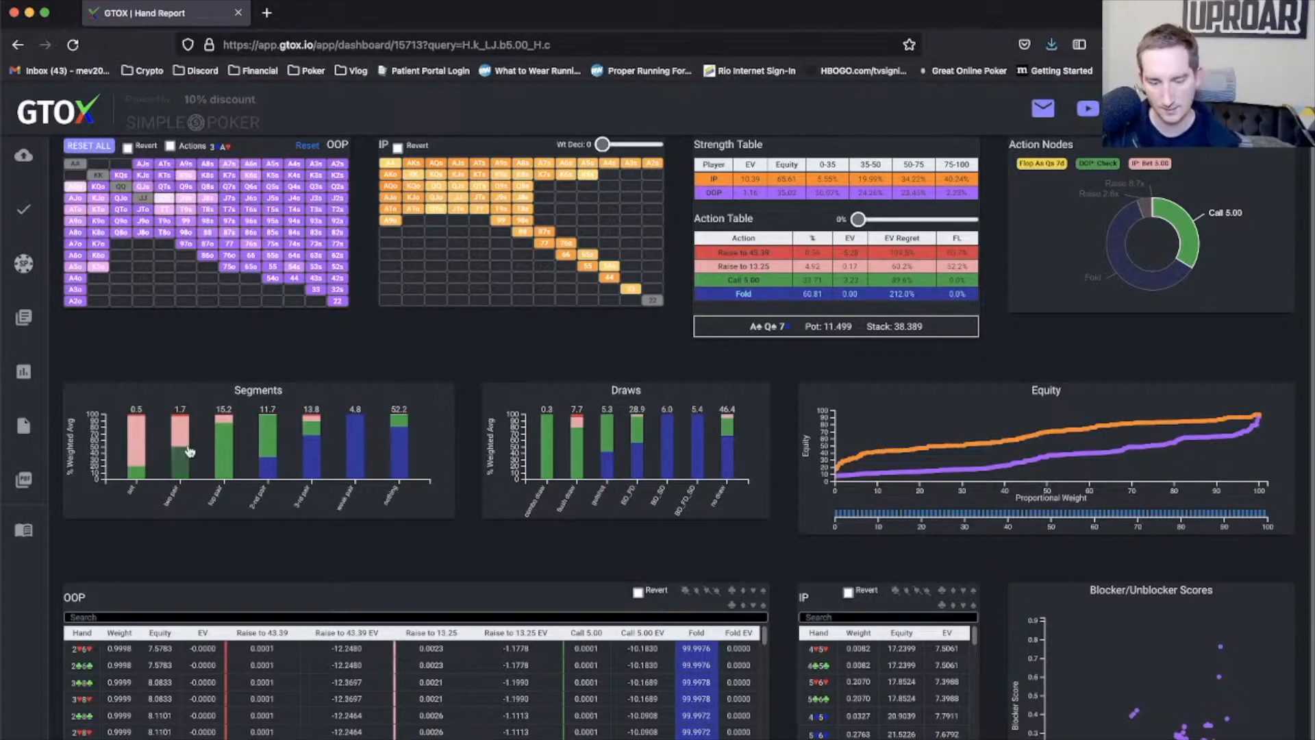
pyautogui.click(228, 420)
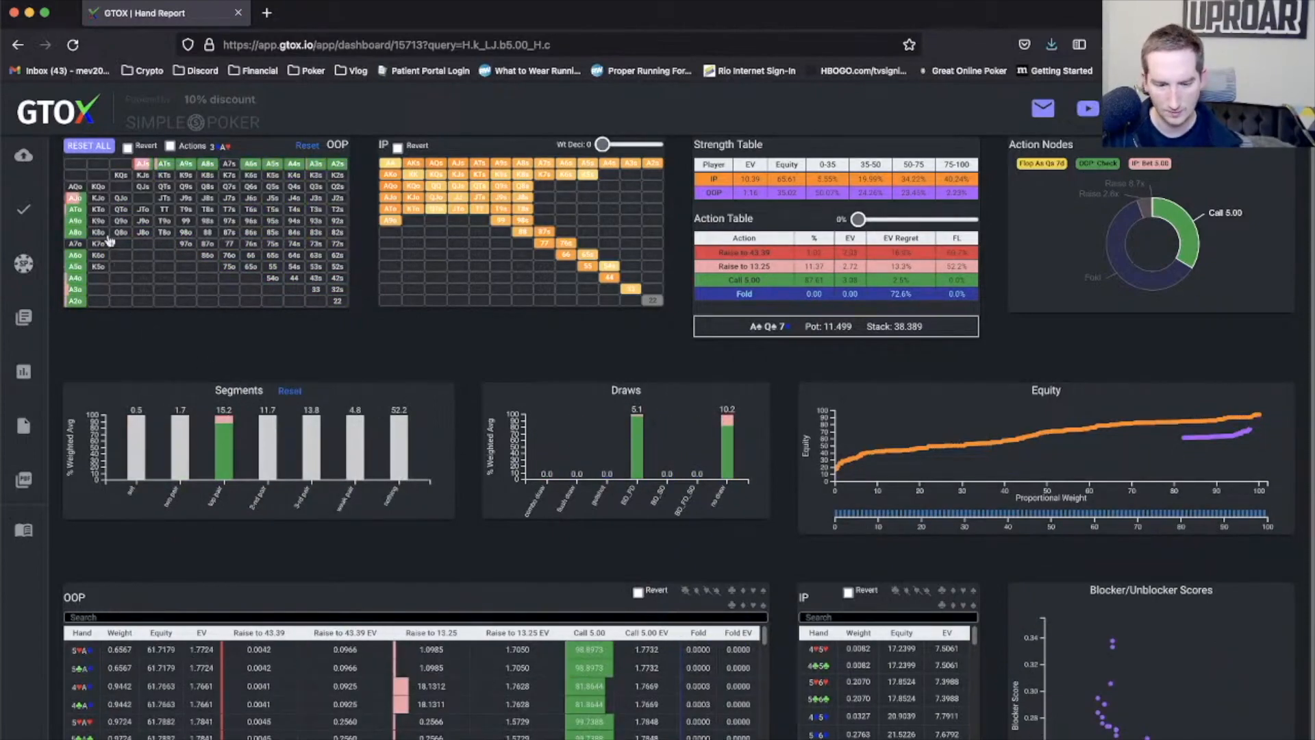
pyautogui.moveTo(81, 205)
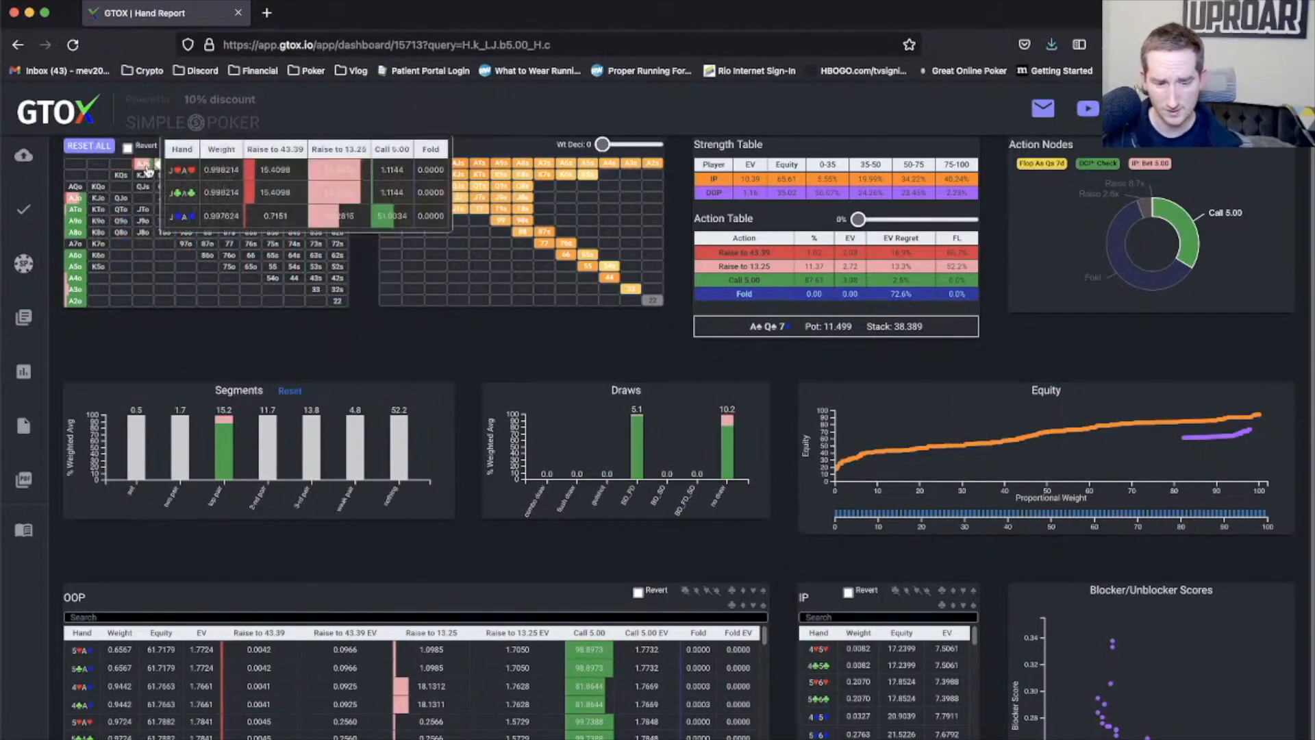
pyautogui.moveTo(86, 293)
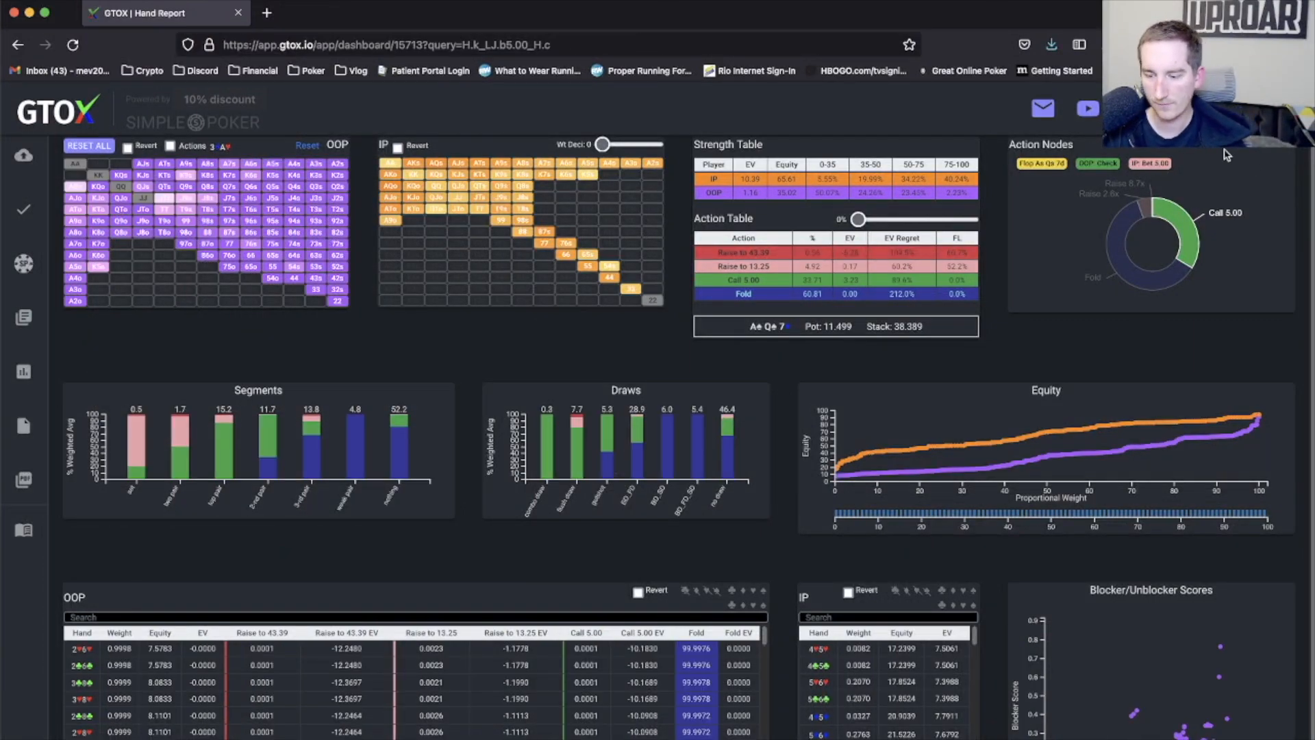
# Advance through OOP's 5.00 call, the 8♥ turn and OOP's check, and inspect IP's turn strategy with ATs.
pyautogui.click(1194, 221)
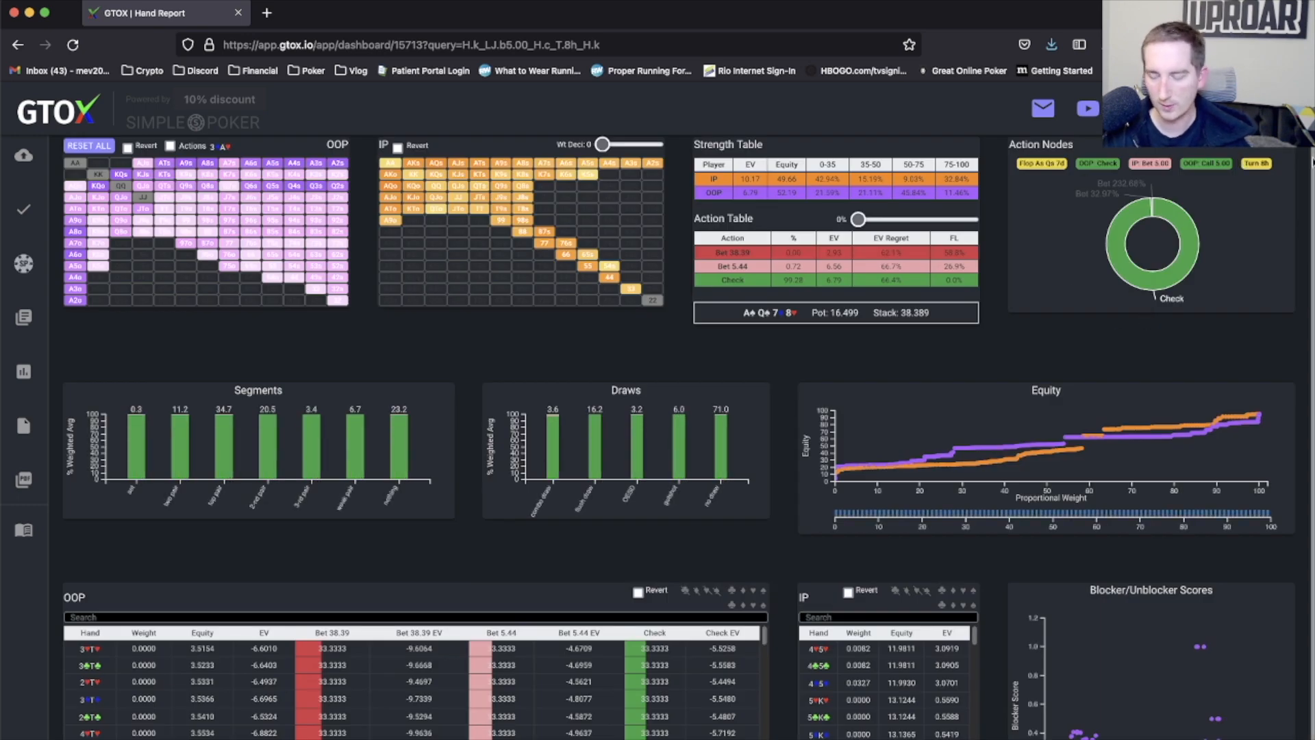
pyautogui.click(1178, 219)
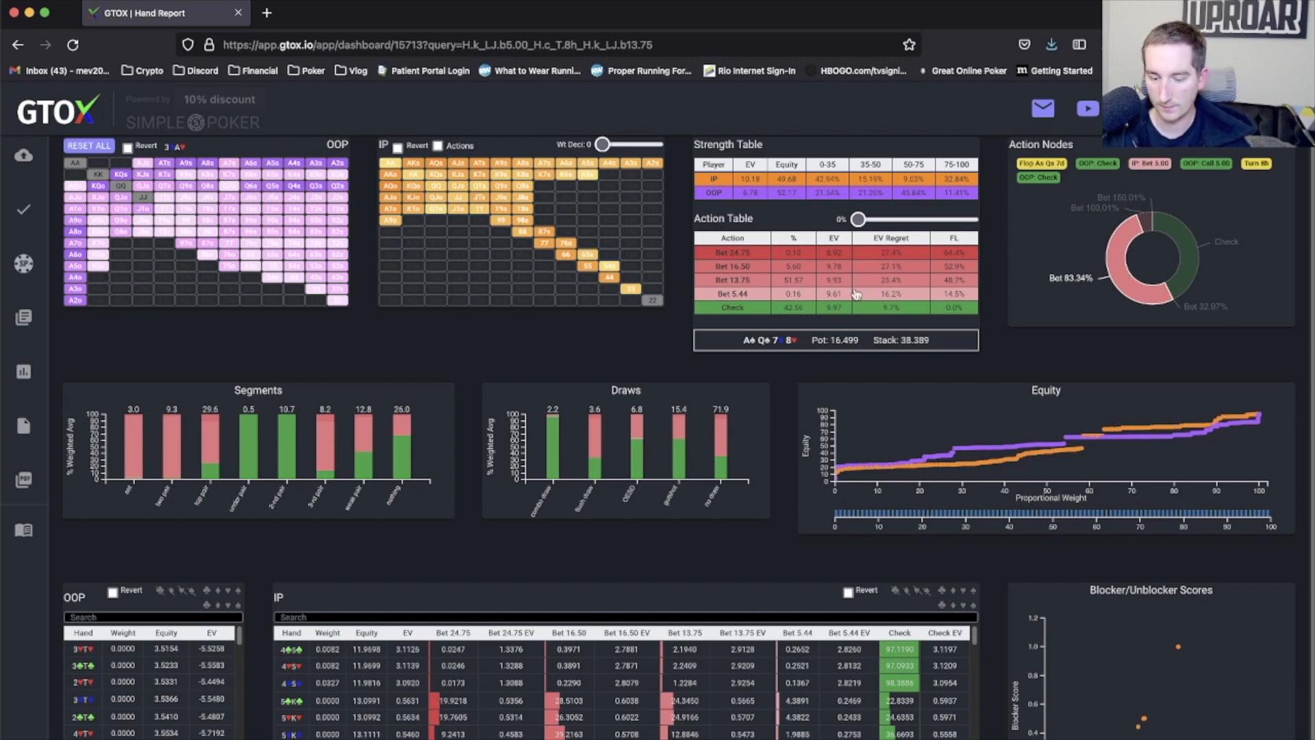
pyautogui.click(483, 163)
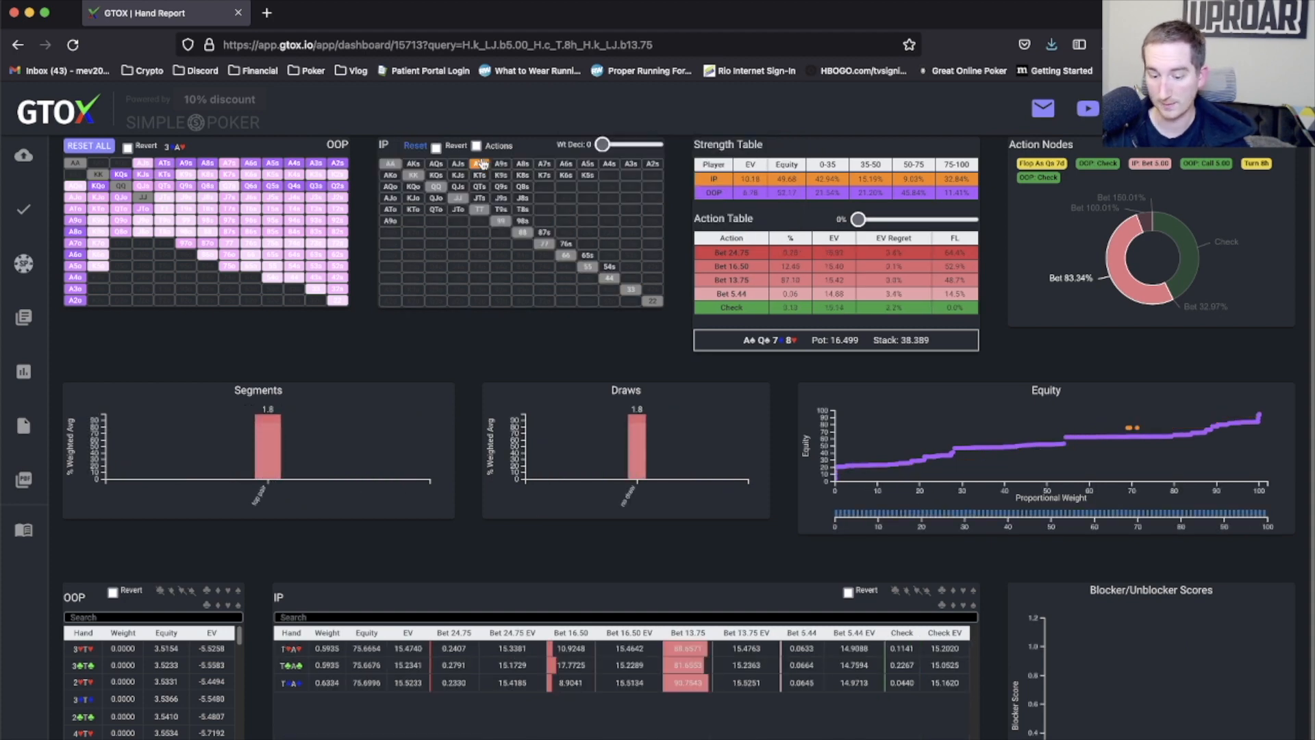
pyautogui.click(483, 163)
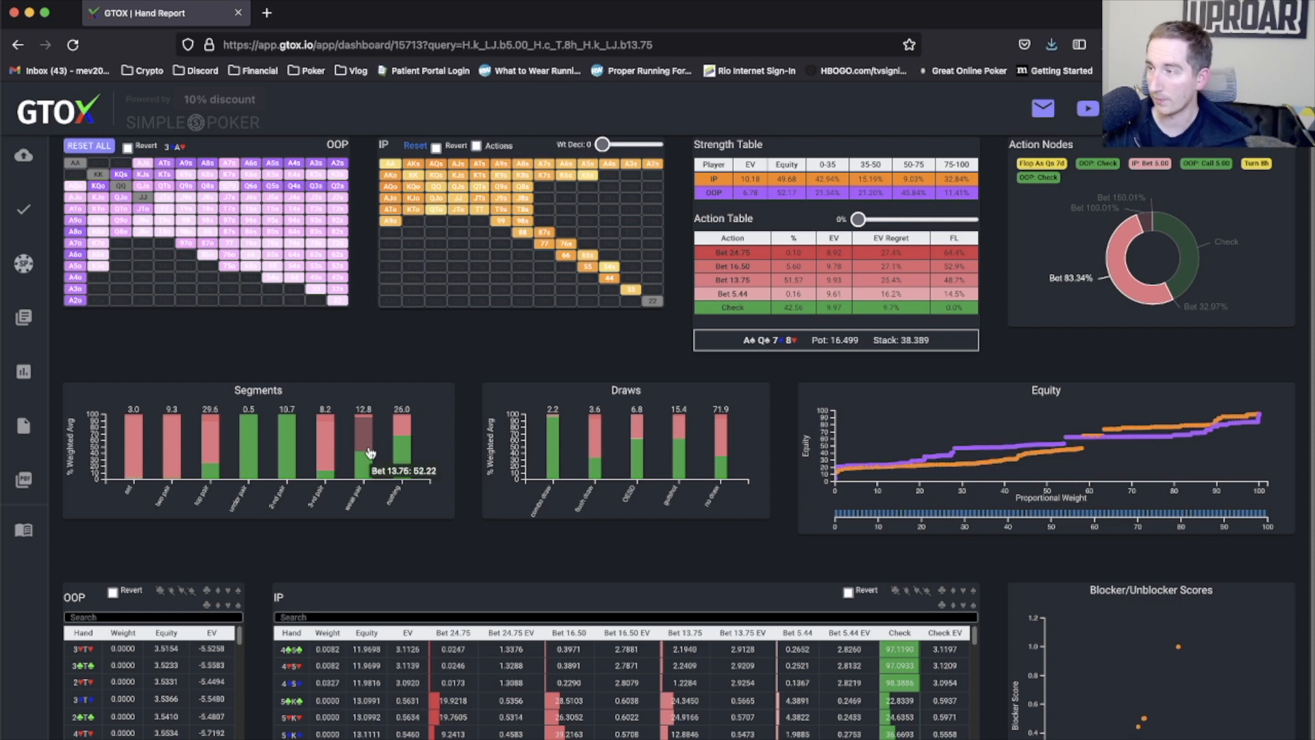
# Examine which third pair and weak pair hands IP bets on the turn, filtering by each segment and clearing the filter.
pyautogui.click(331, 448)
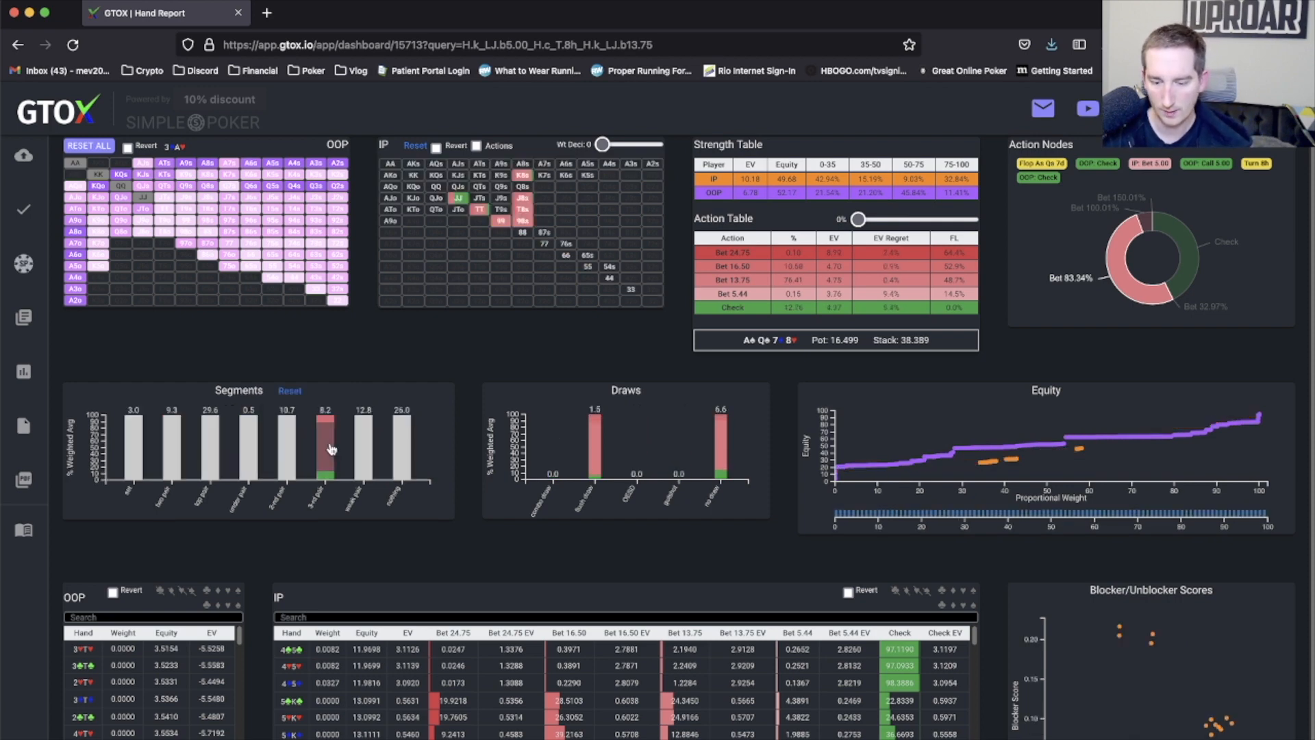
pyautogui.moveTo(467, 202)
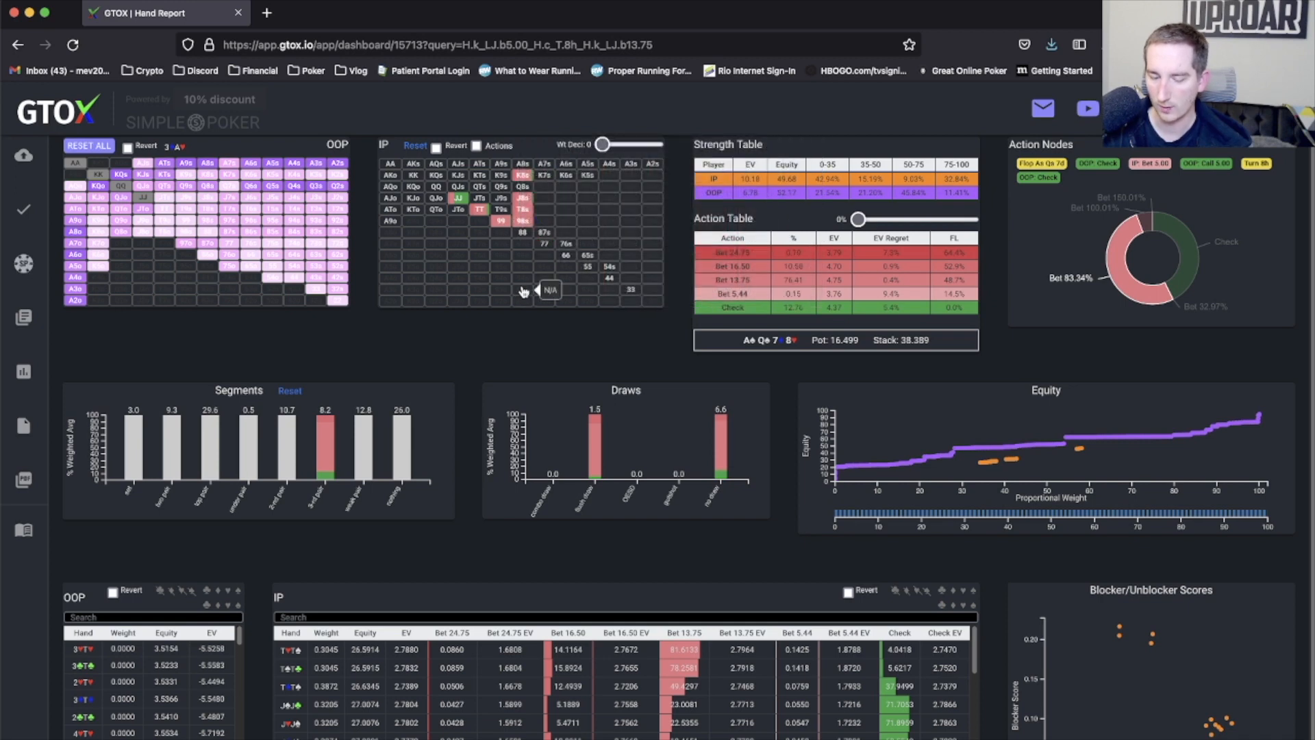
pyautogui.moveTo(524, 180)
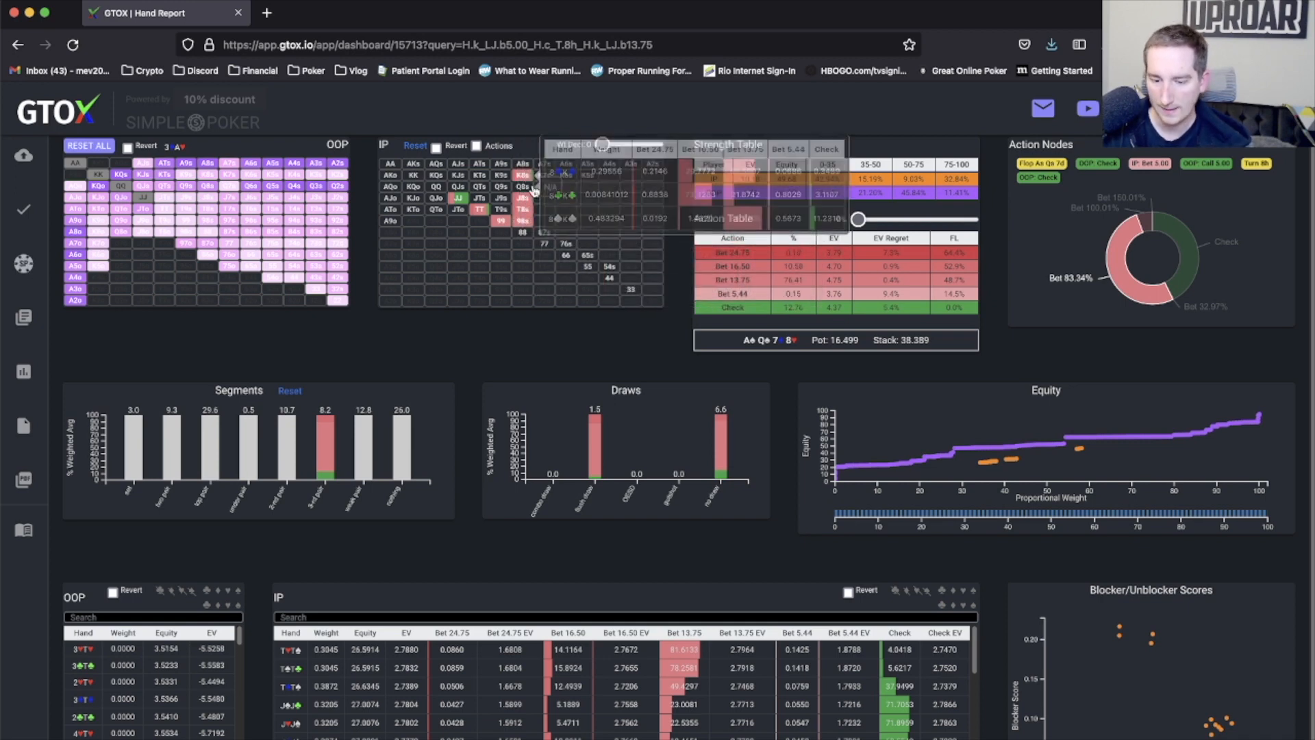
pyautogui.moveTo(519, 228)
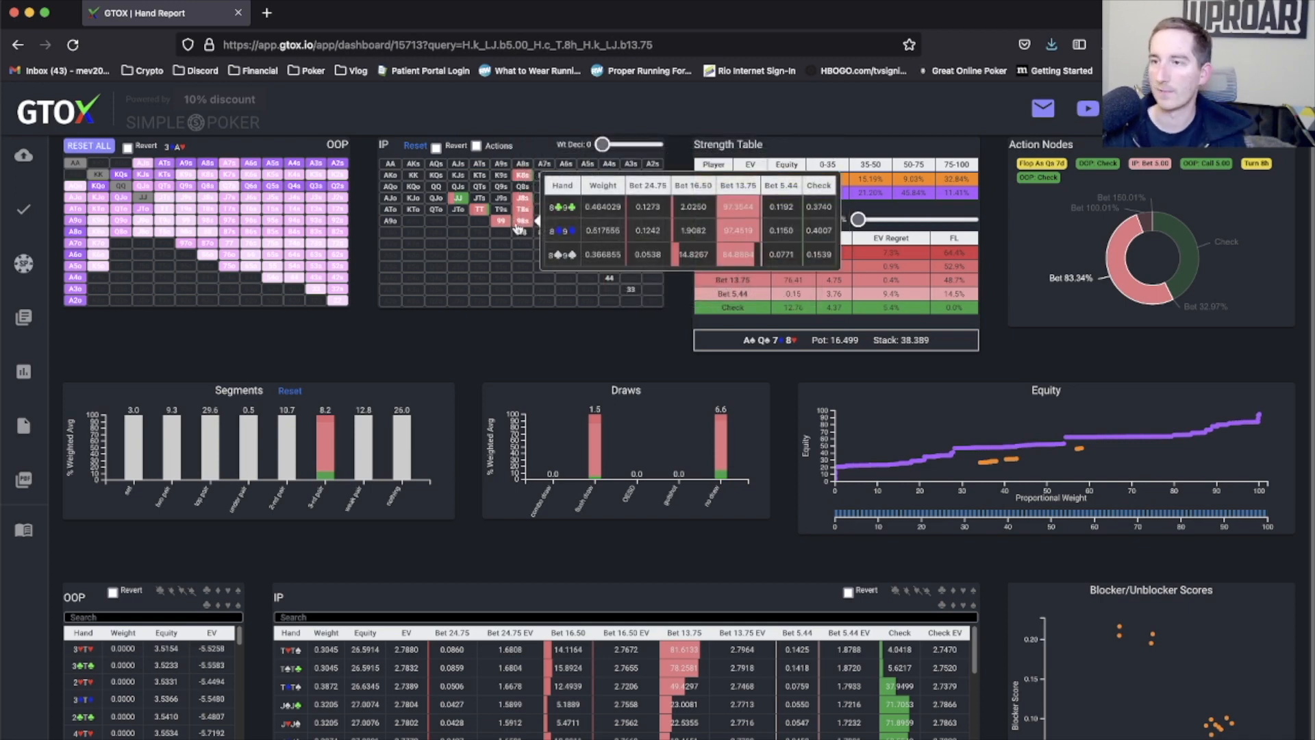
pyautogui.moveTo(570, 258)
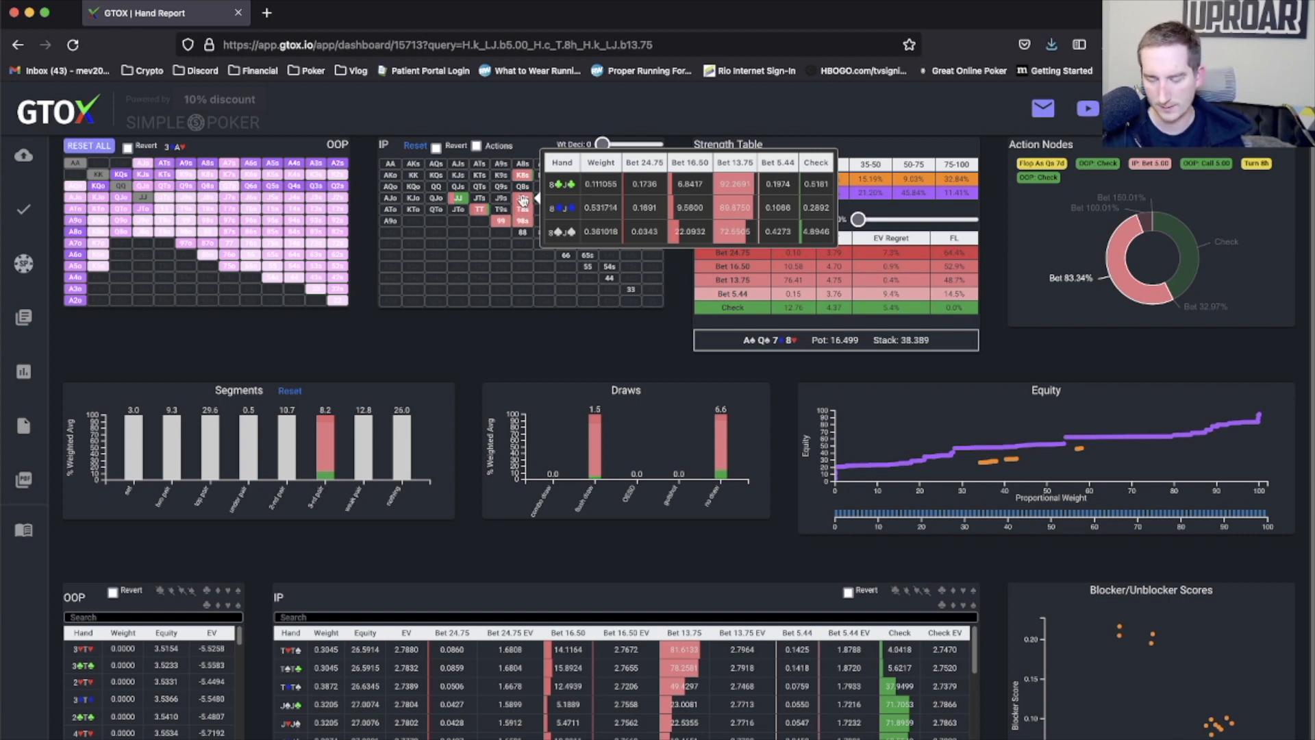
pyautogui.click(366, 449)
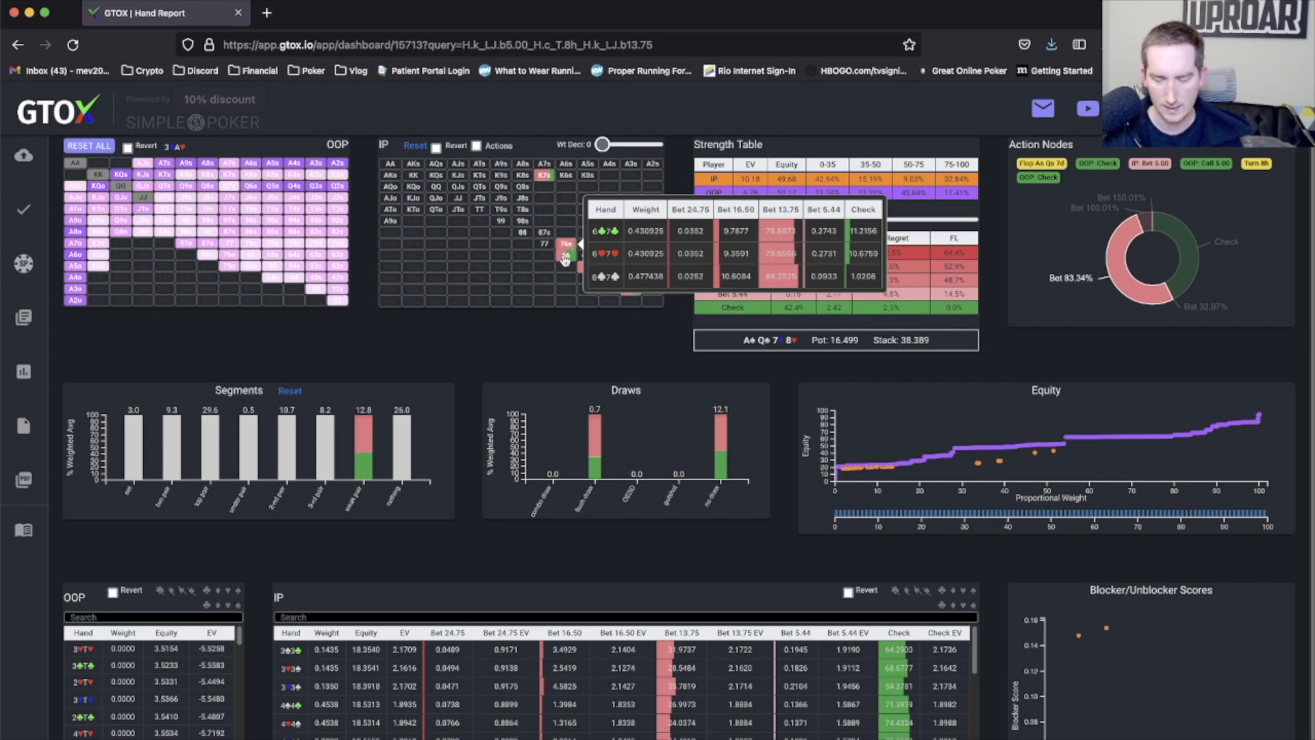
pyautogui.click(365, 435)
# Advance through IP's 13.75 turn bet, checking OOP's A3o response, and on through OOP's call to the 4♦ river.
pyautogui.click(1126, 295)
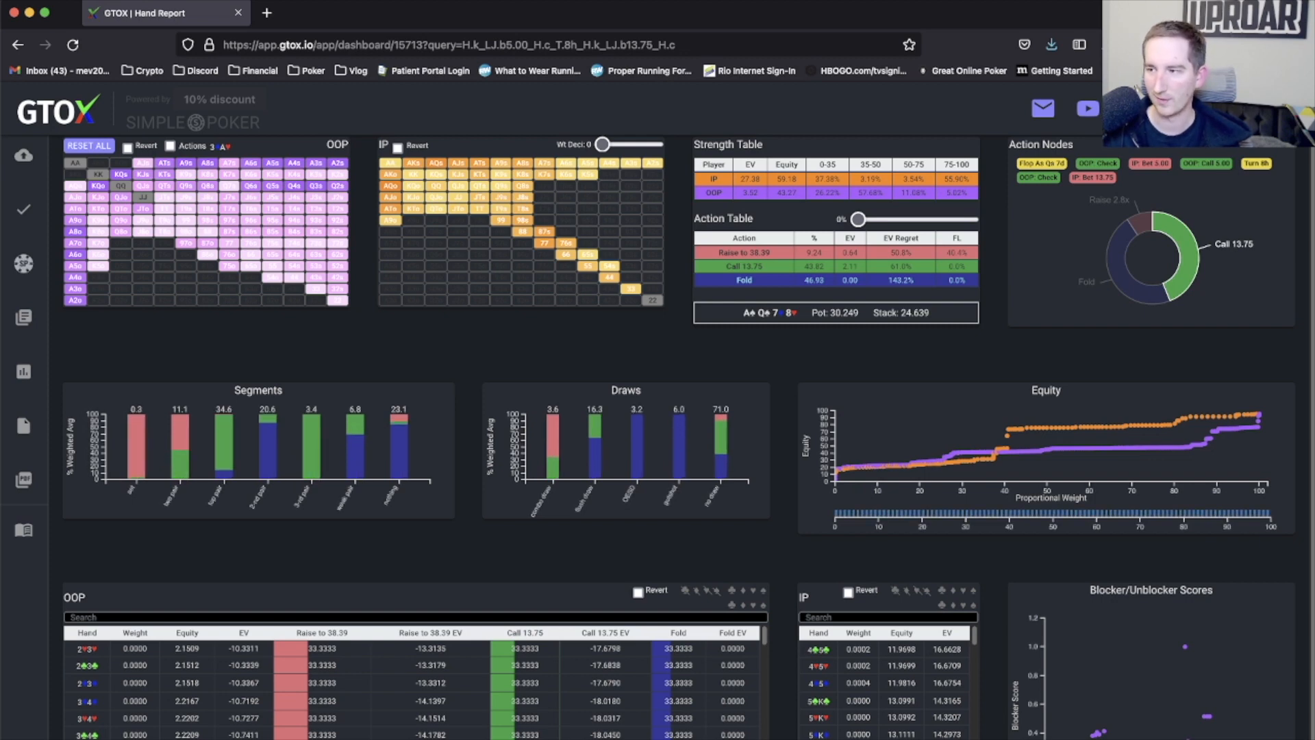
pyautogui.press('super+Tab')
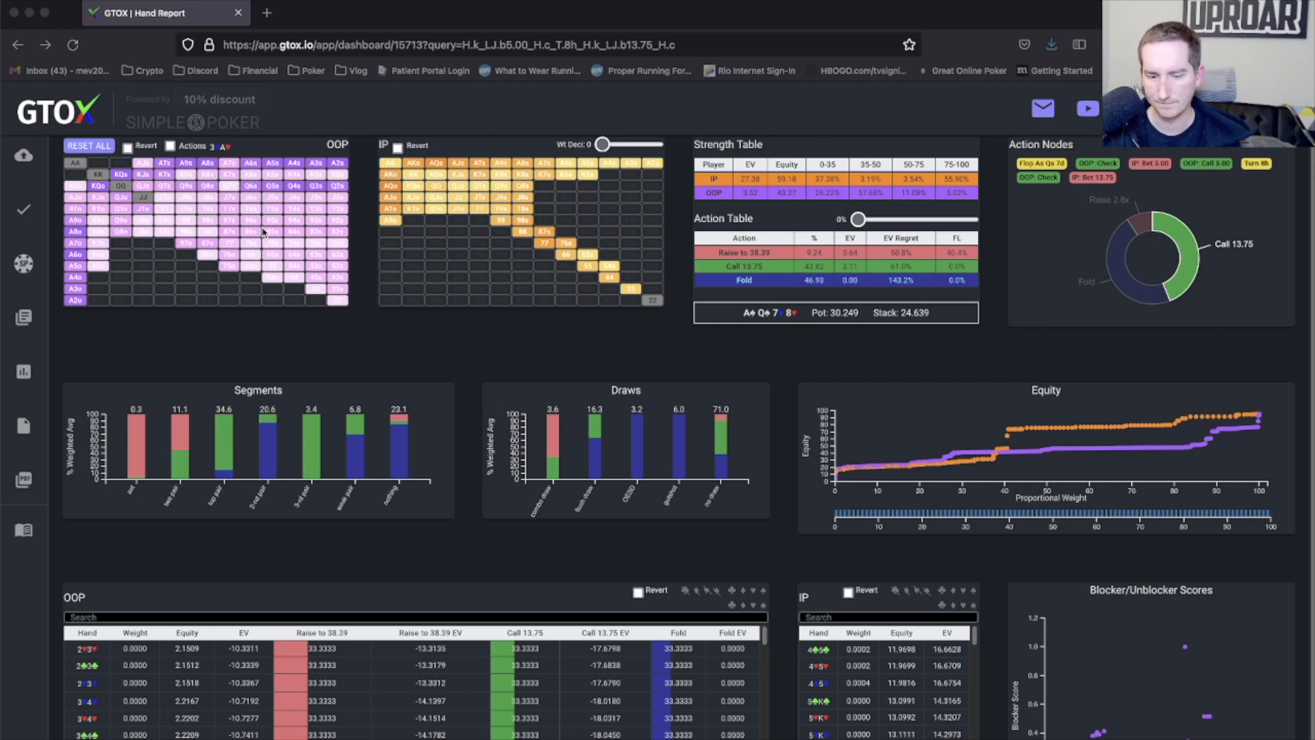
pyautogui.click(273, 334)
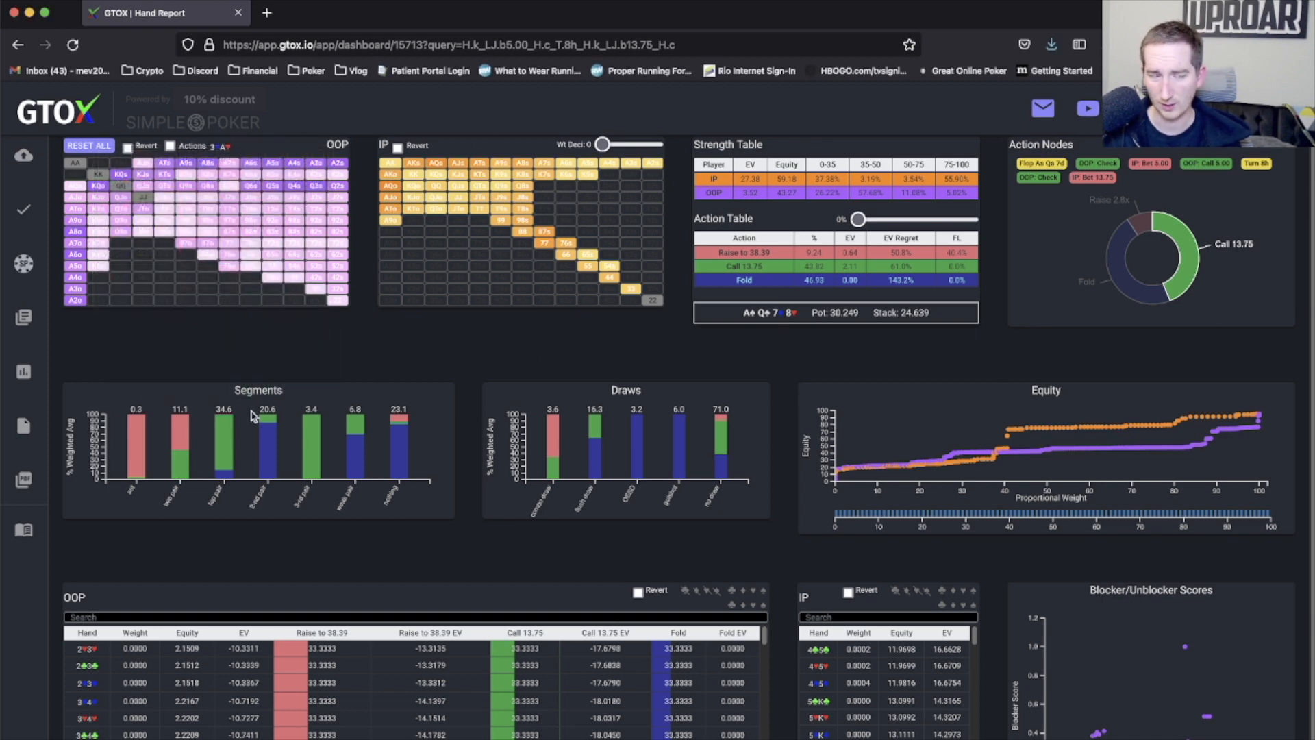
pyautogui.moveTo(82, 293)
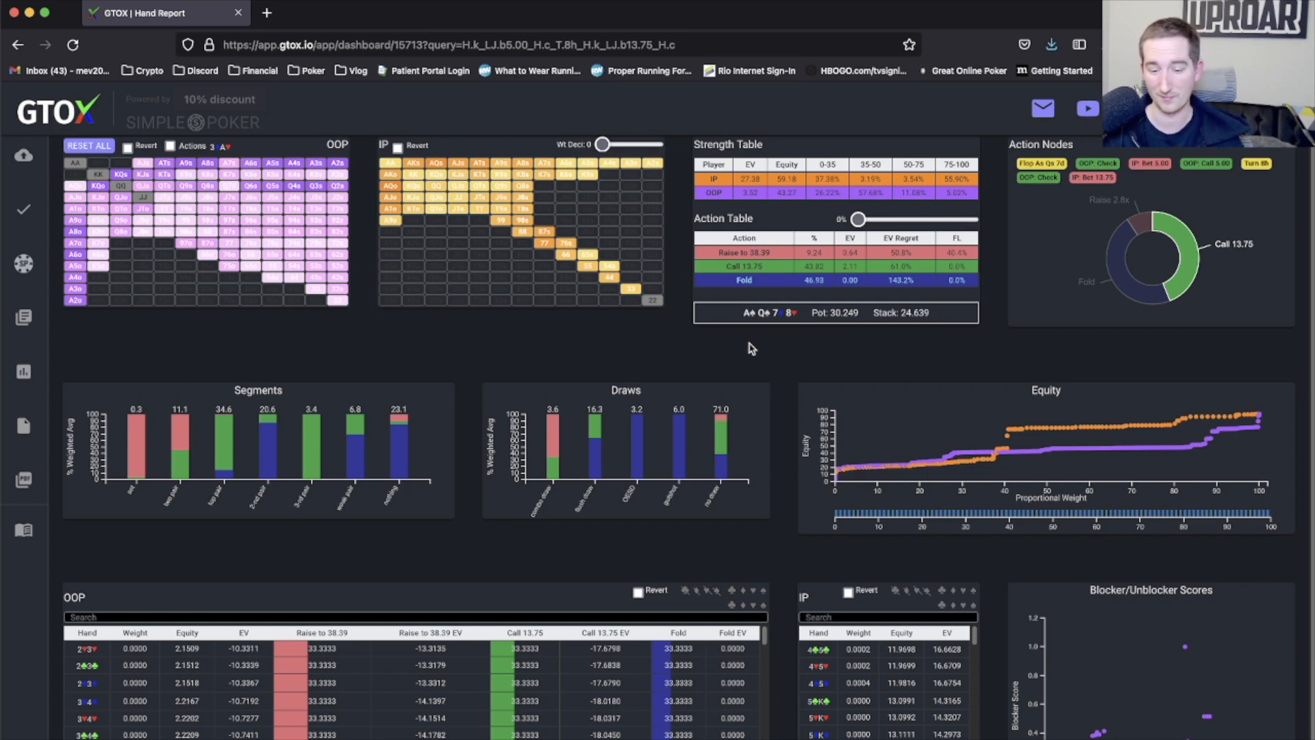
pyautogui.click(1192, 274)
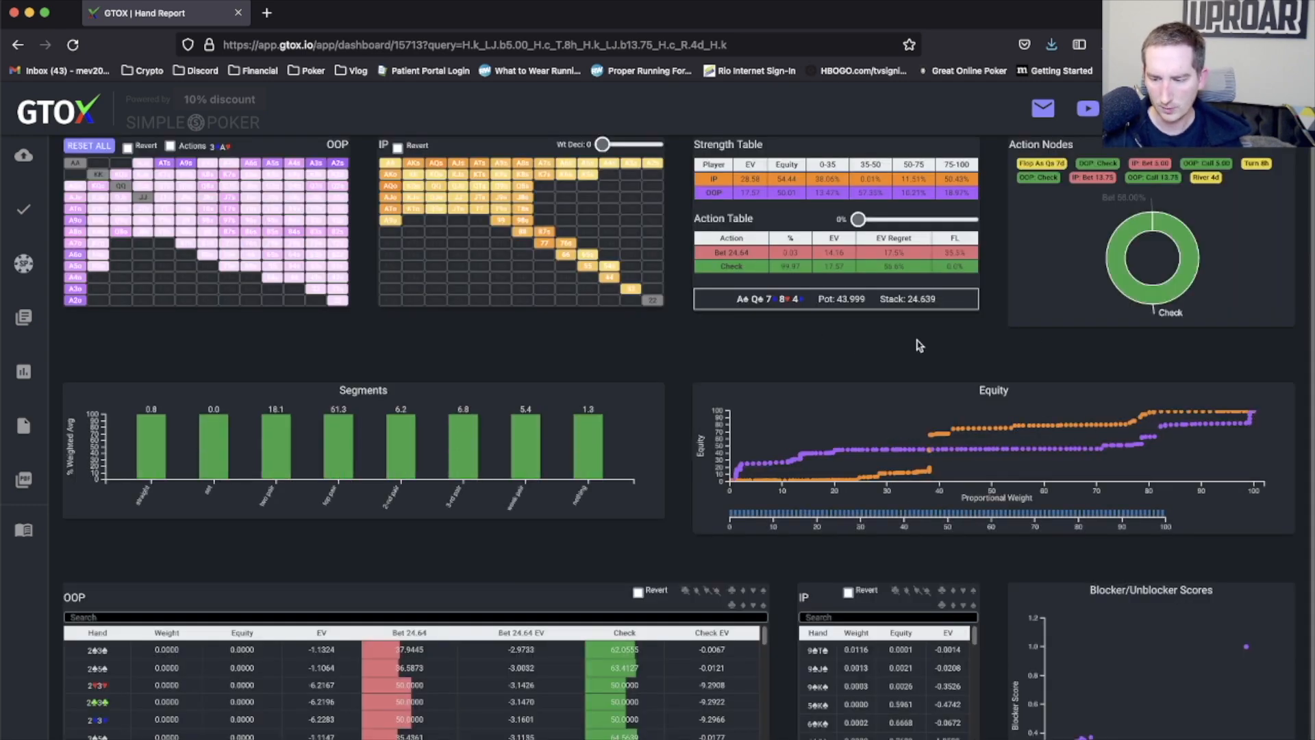
# Advance through OOP's river check and examine which hands in the nothing segment IP bets for 24.64, clearing the segment filter.
pyautogui.click(1166, 231)
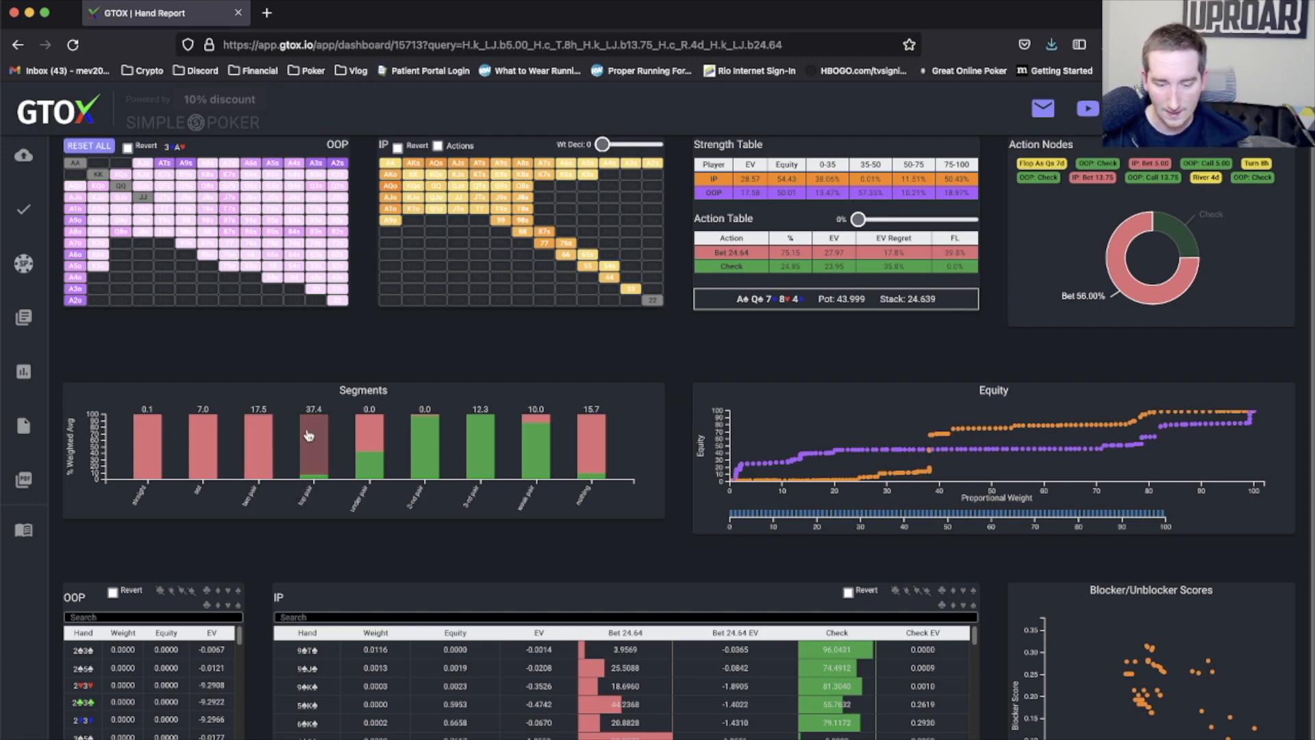
pyautogui.moveTo(325, 433)
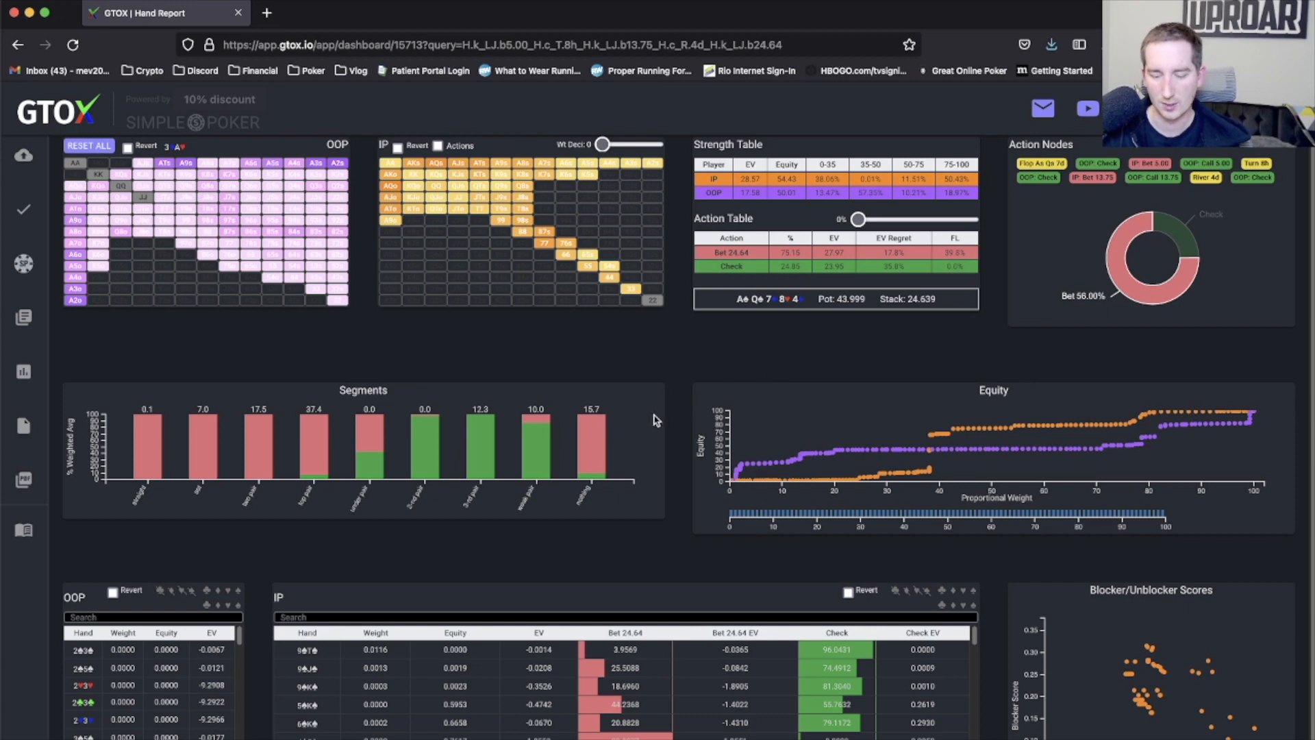
pyautogui.click(595, 436)
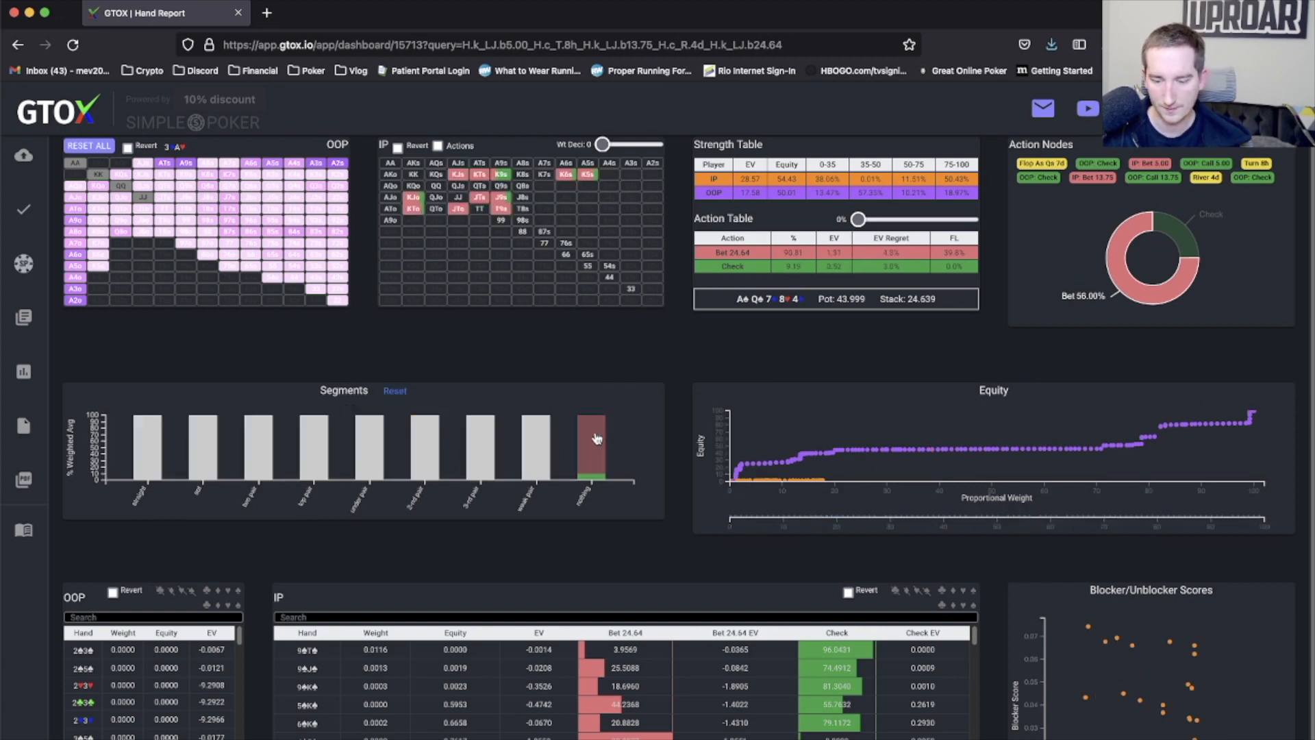
pyautogui.moveTo(604, 429)
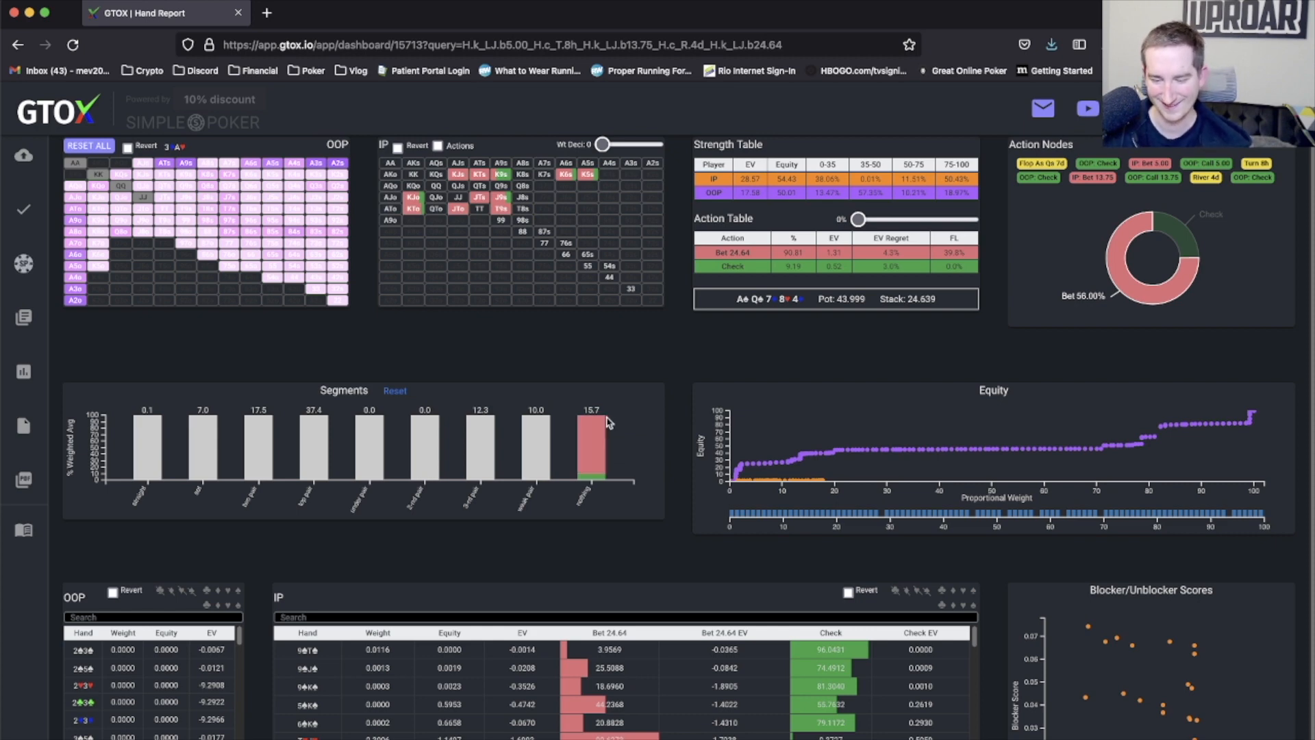
pyautogui.click(607, 419)
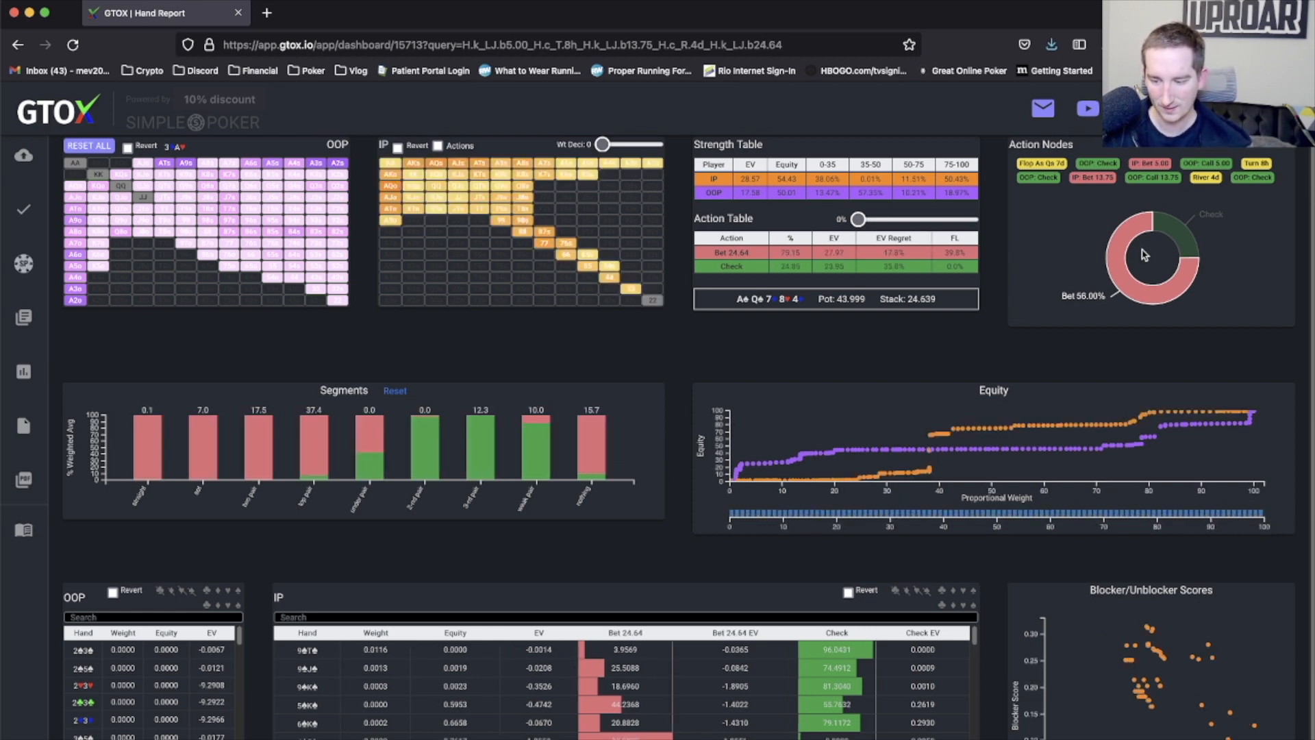
# Advance through IP's 24.64 river bet and inspect OOP's call or fold response with A3o.
pyautogui.click(1133, 231)
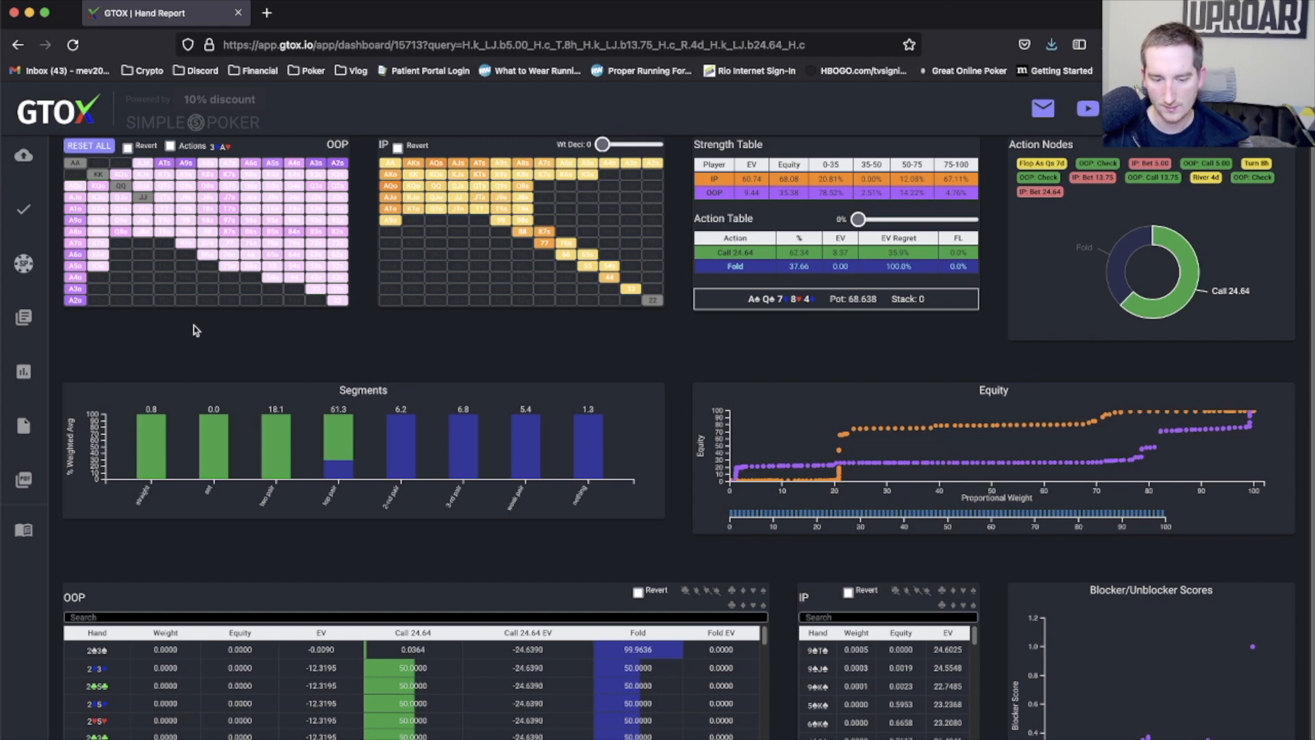
pyautogui.click(76, 291)
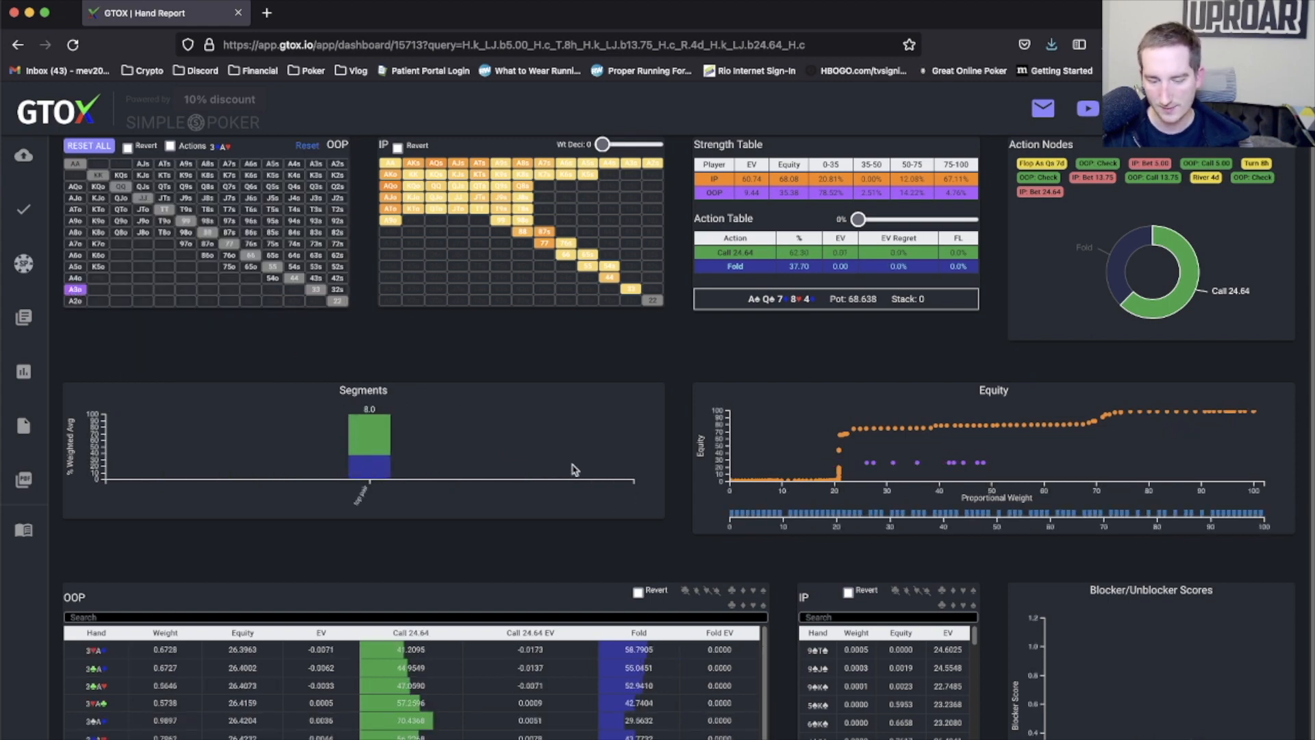